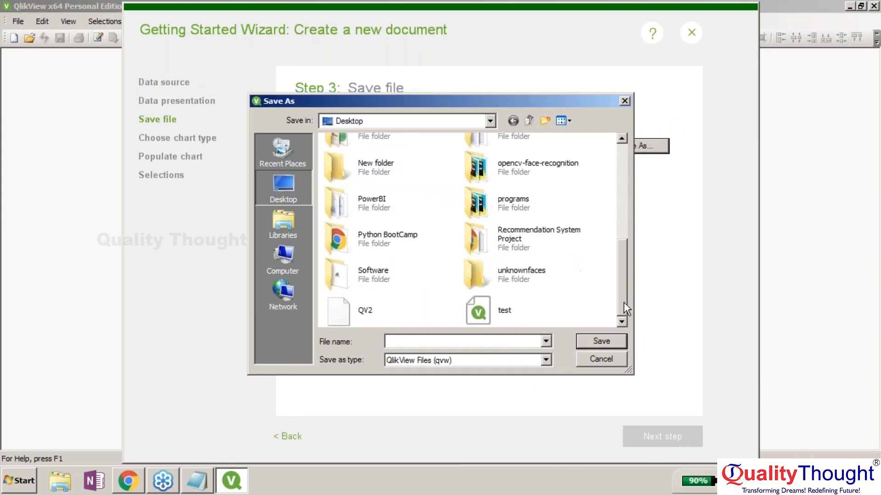
# - Load Sample - Superstore as data and save the document as QV2, replacing the existing file
pyautogui.click(390, 310)
pyautogui.click(602, 342)
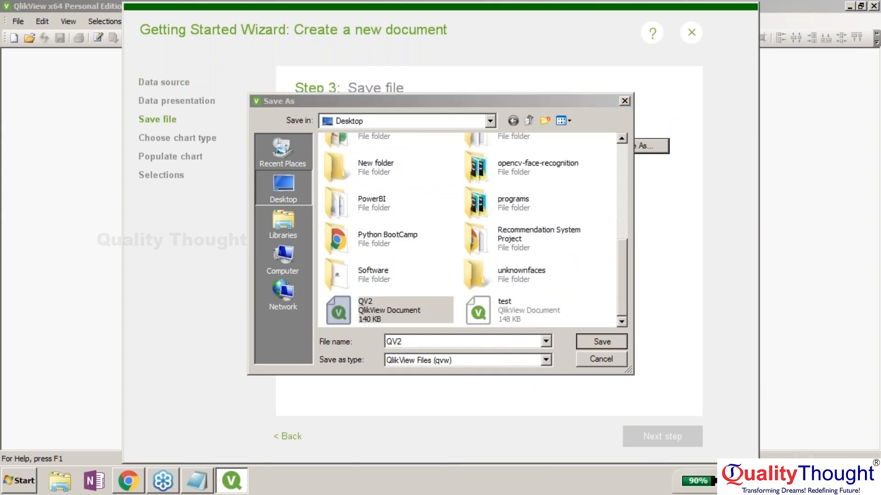
pyautogui.click(494, 236)
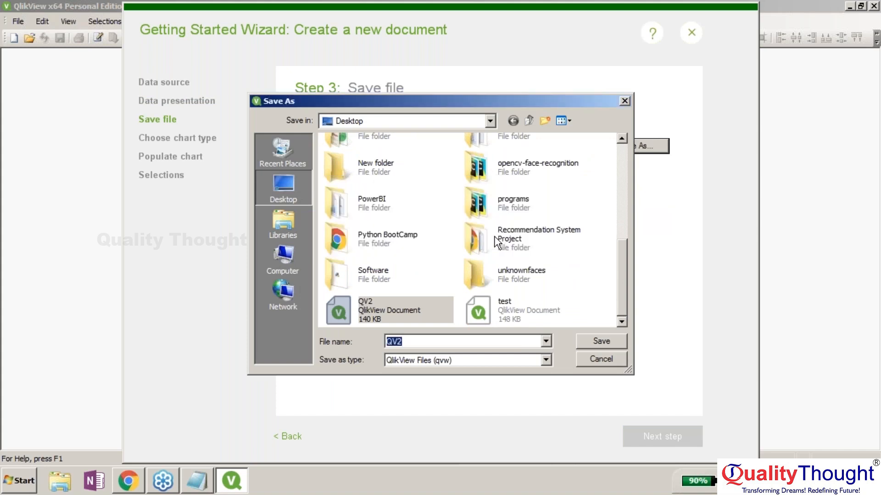
pyautogui.press('Return')
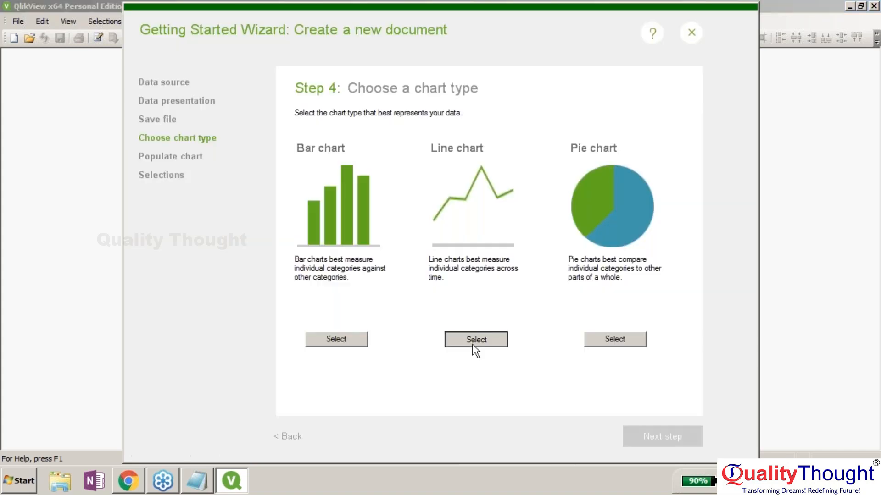
# - Create a line chart with Sub-Category as dimension and Sum of Sales
pyautogui.click(475, 339)
pyautogui.click(633, 439)
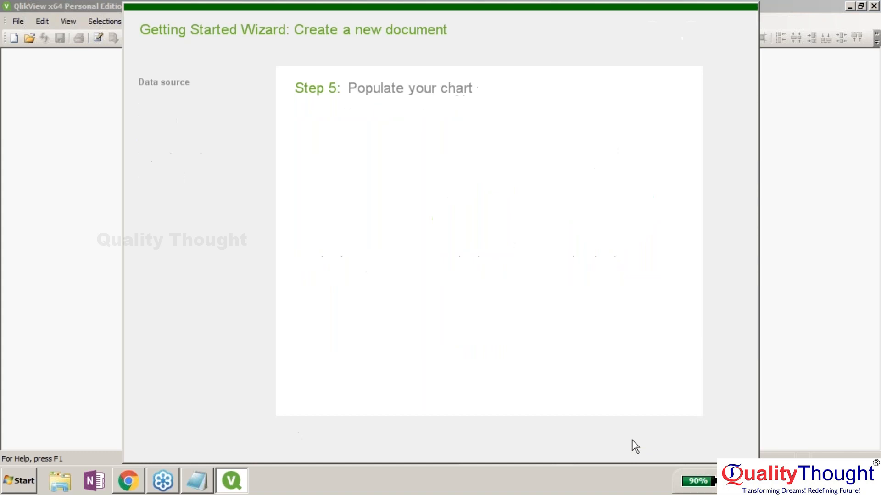
pyautogui.click(458, 174)
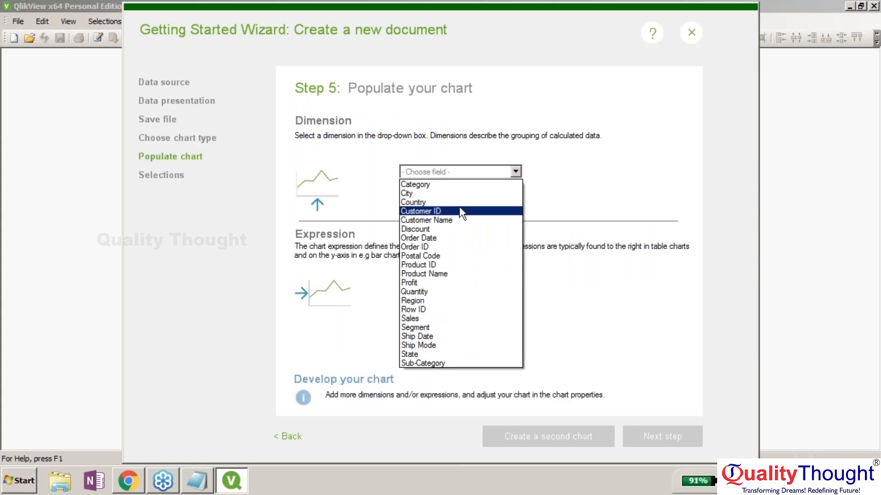
pyautogui.click(451, 364)
pyautogui.click(448, 344)
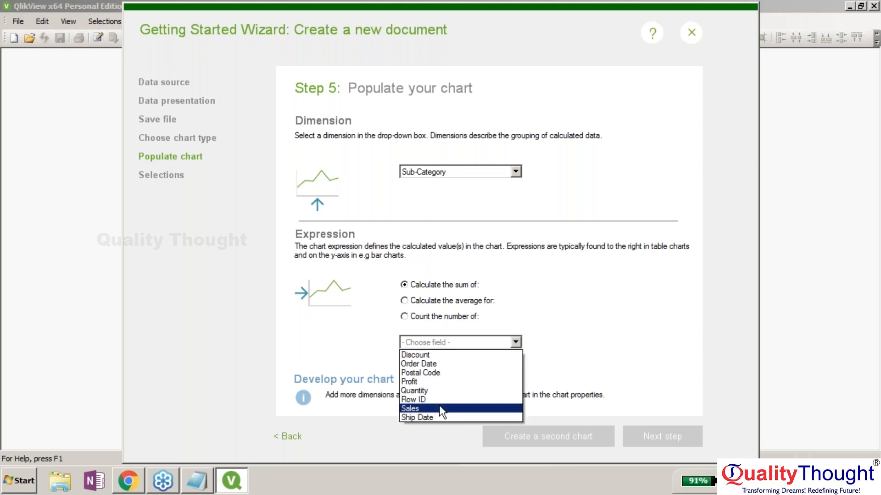
pyautogui.click(439, 406)
pyautogui.click(629, 440)
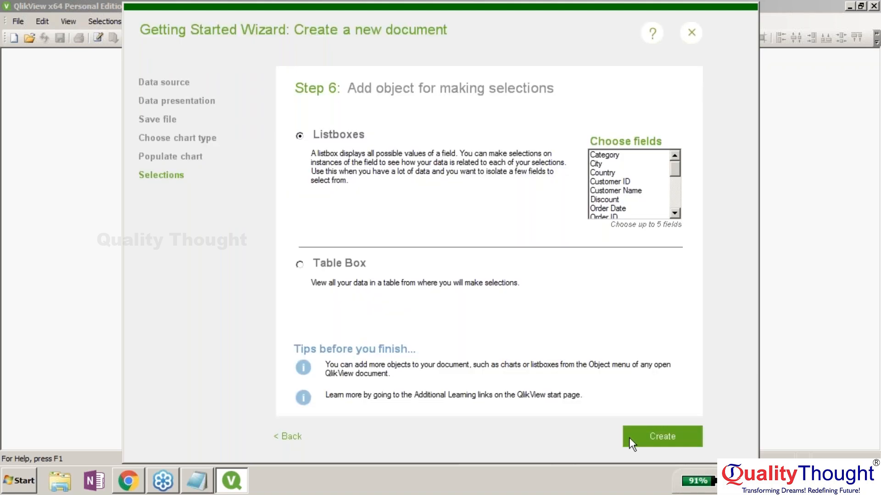
pyautogui.click(629, 438)
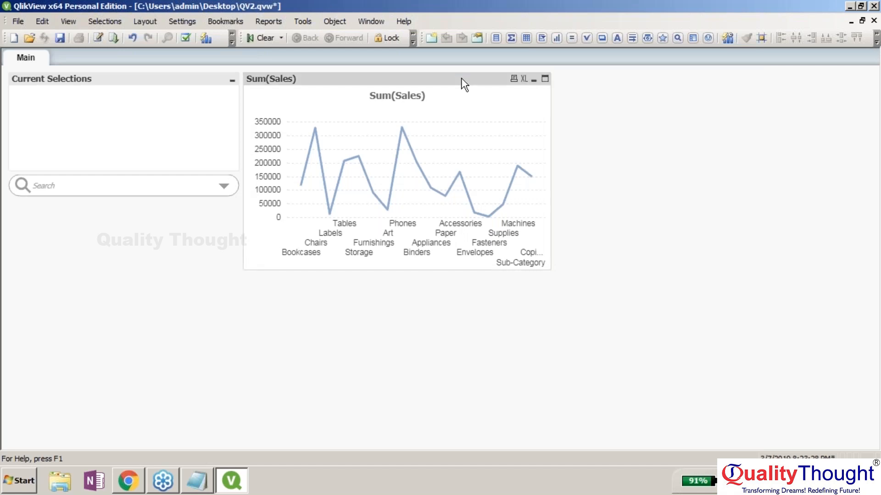
# - Move the Sum(Sales) line chart to the lower left below the search box and shrink it
pyautogui.moveTo(465, 84); pyautogui.dragTo(233, 214)
pyautogui.moveTo(325, 406); pyautogui.dragTo(242, 342)
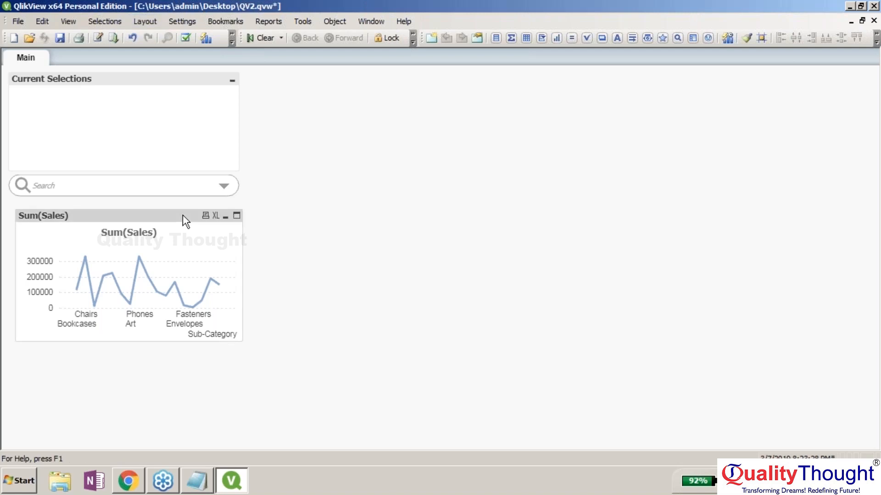
pyautogui.moveTo(182, 214); pyautogui.dragTo(177, 214)
pyautogui.click(871, 25)
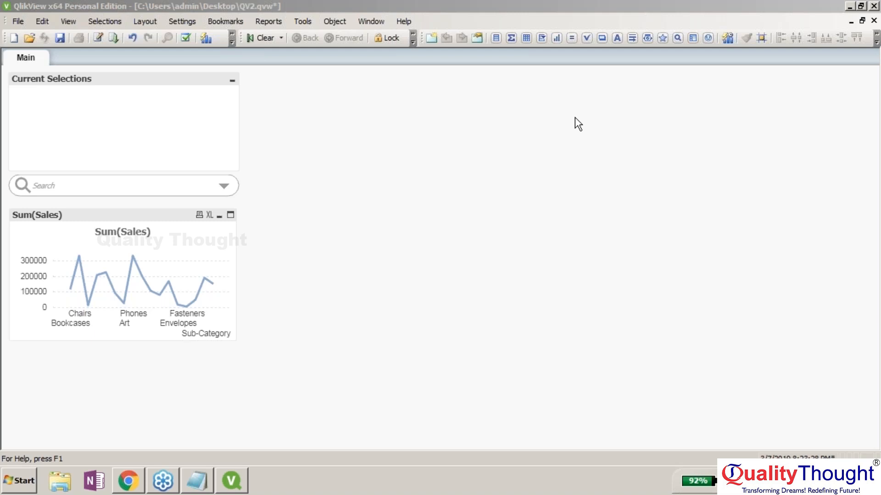
# - Create a new chart sheet object and choose the Mekko chart type
pyautogui.rightClick(456, 175)
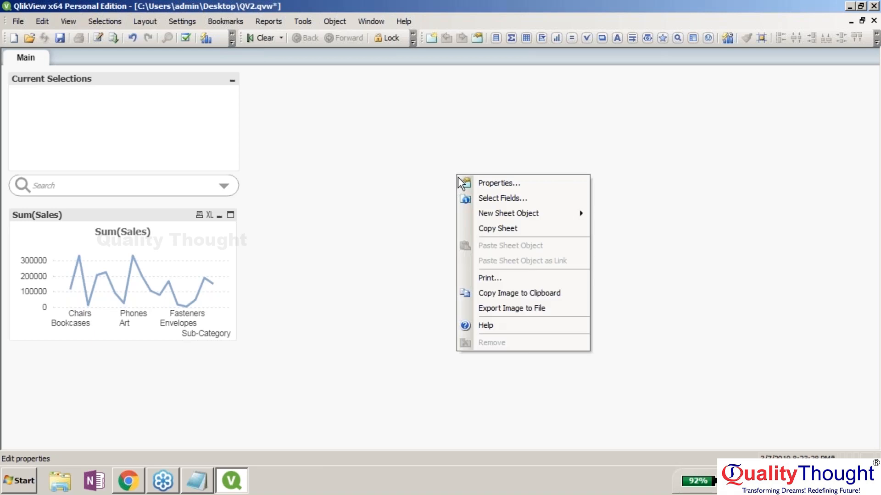
pyautogui.moveTo(495, 211)
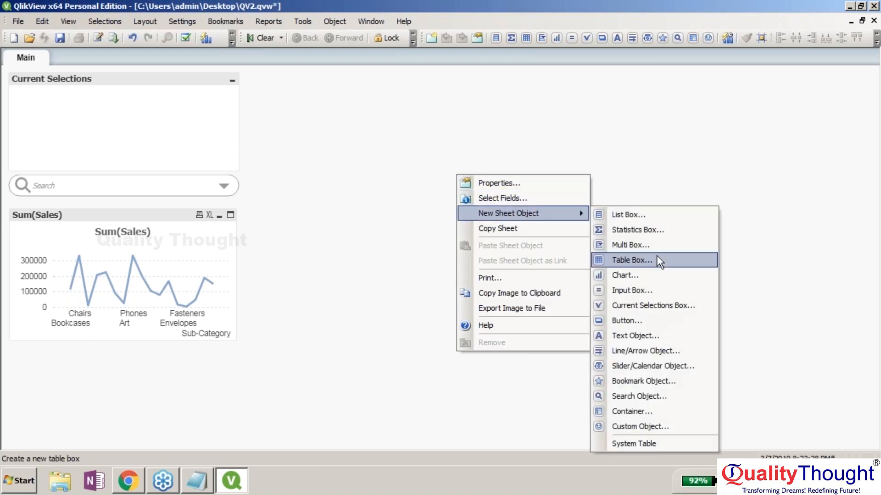
pyautogui.click(661, 279)
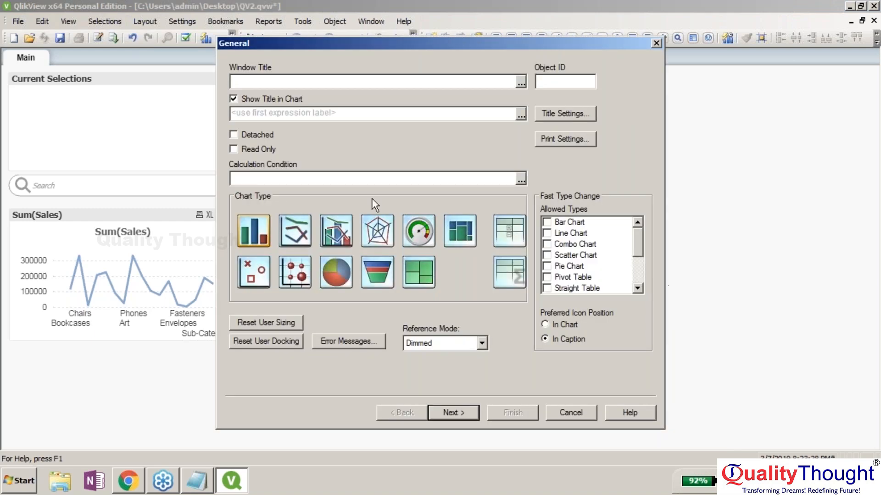
pyautogui.click(460, 227)
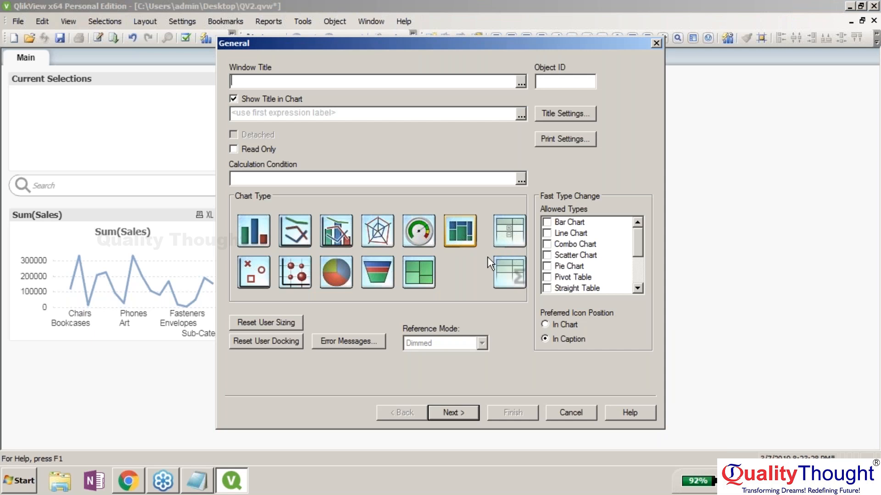
pyautogui.click(465, 411)
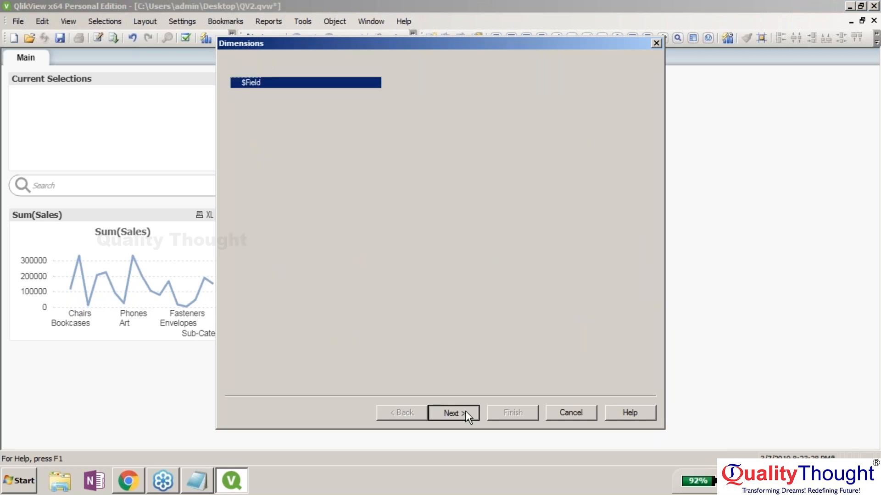
# - Add Sub-Category as the Mekko chart's dimension
pyautogui.moveTo(386, 194); pyautogui.dragTo(380, 287)
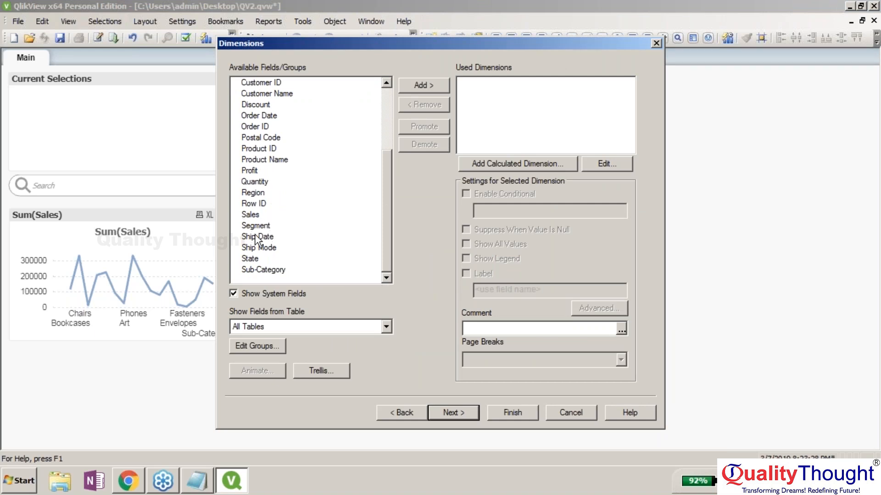
pyautogui.click(265, 271)
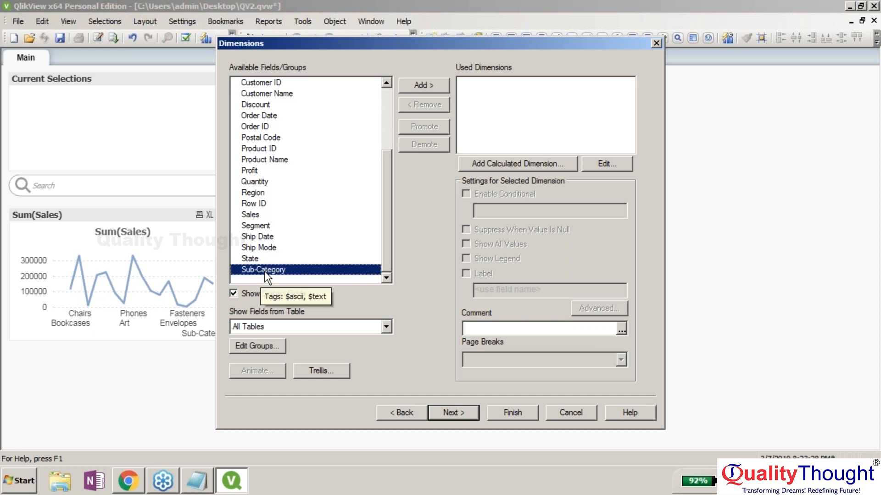
pyautogui.click(426, 87)
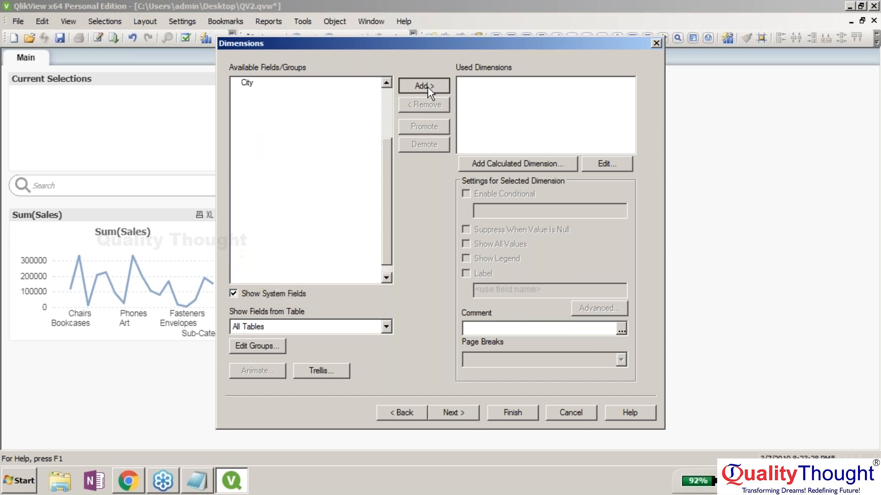
# - Enter the expression Sum(Profit) and finish placing the new chart on the sheet
pyautogui.click(450, 416)
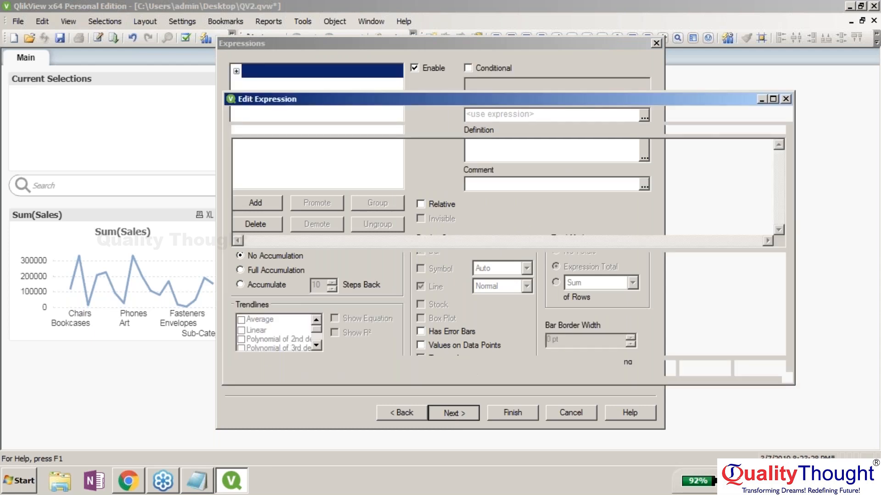
pyautogui.write('Sum(')
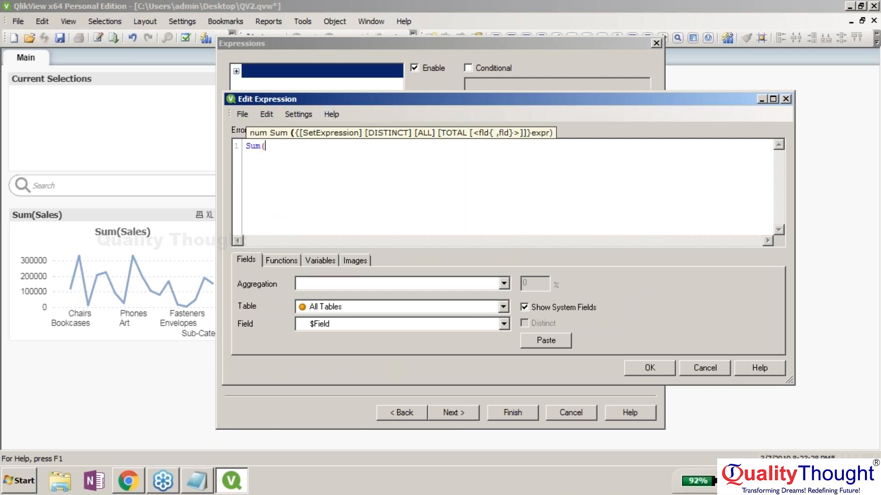
pyautogui.write('Pro')
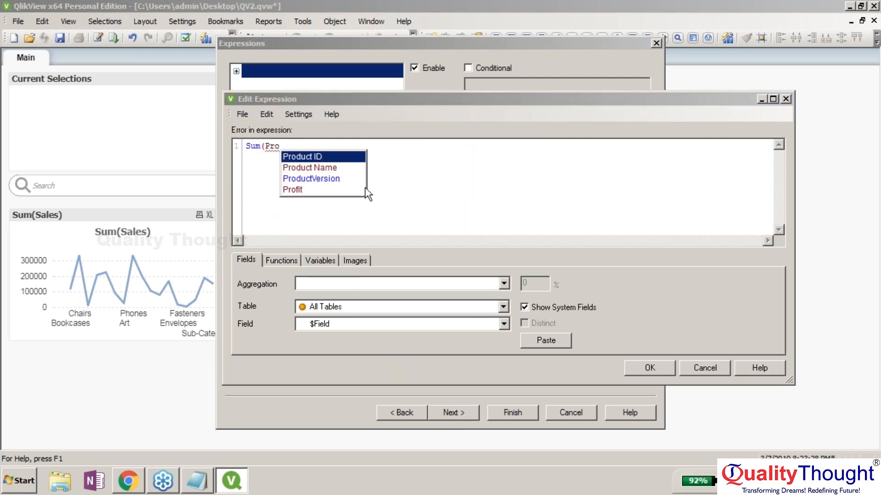
pyautogui.doubleClick(366, 191)
pyautogui.write(')')
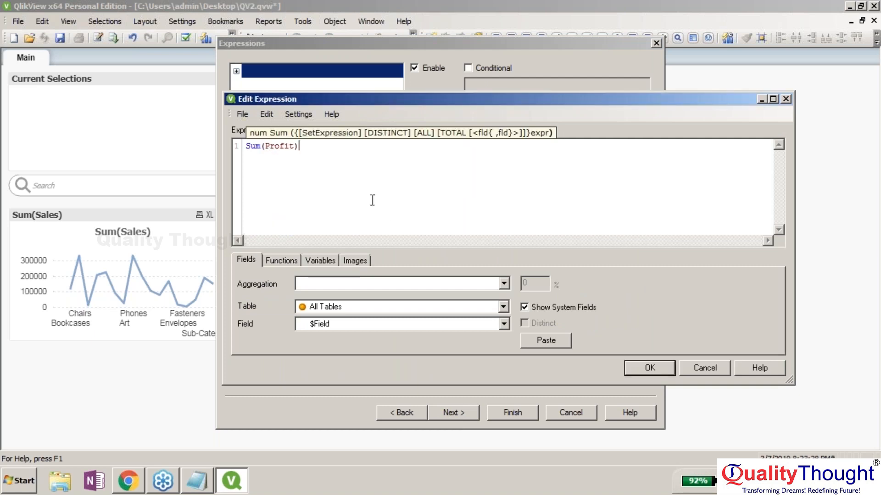
pyautogui.click(870, 211)
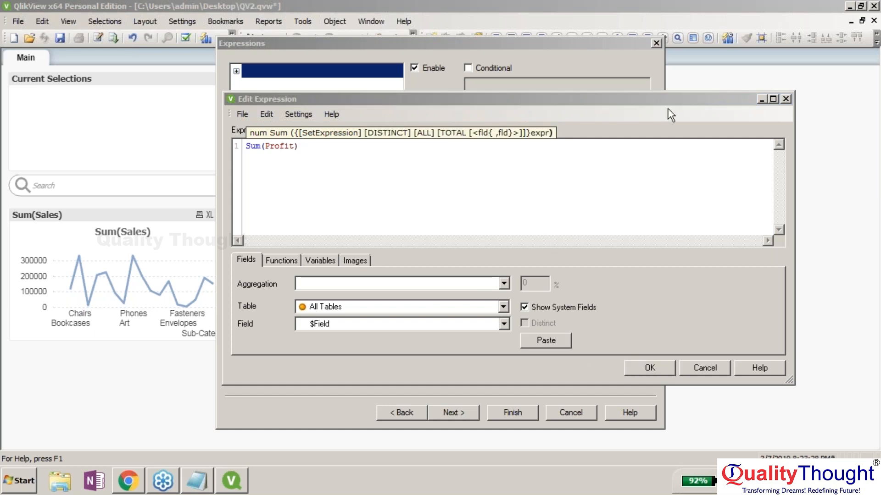
pyautogui.click(650, 367)
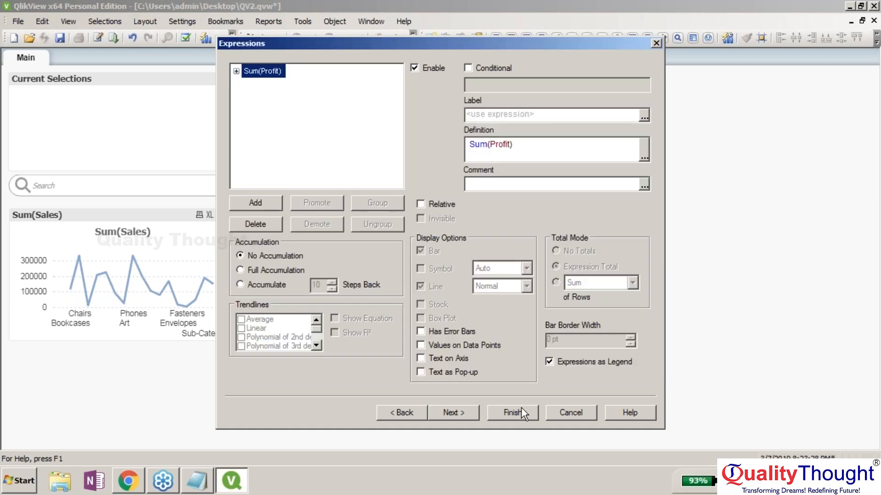
pyautogui.click(521, 412)
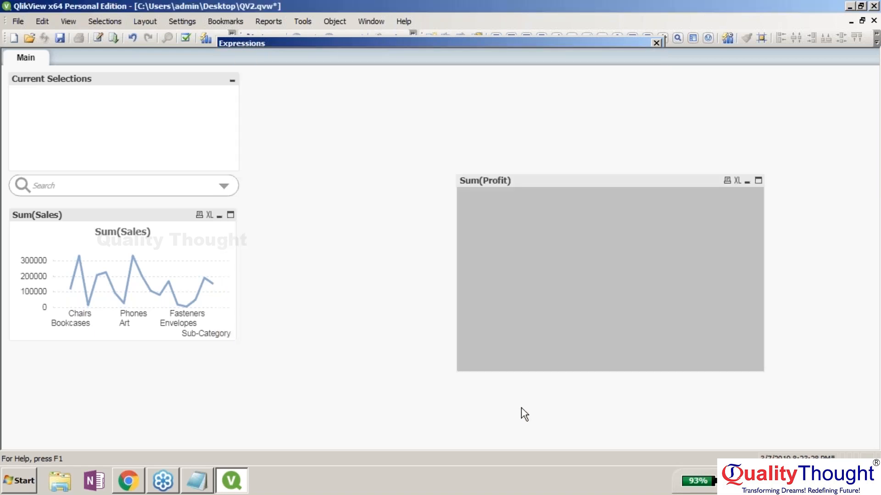
# - Move the Sum(Profit) chart up and left and delete its Sum(Profit) expression
pyautogui.moveTo(637, 181); pyautogui.dragTo(592, 103)
pyautogui.rightClick(593, 103)
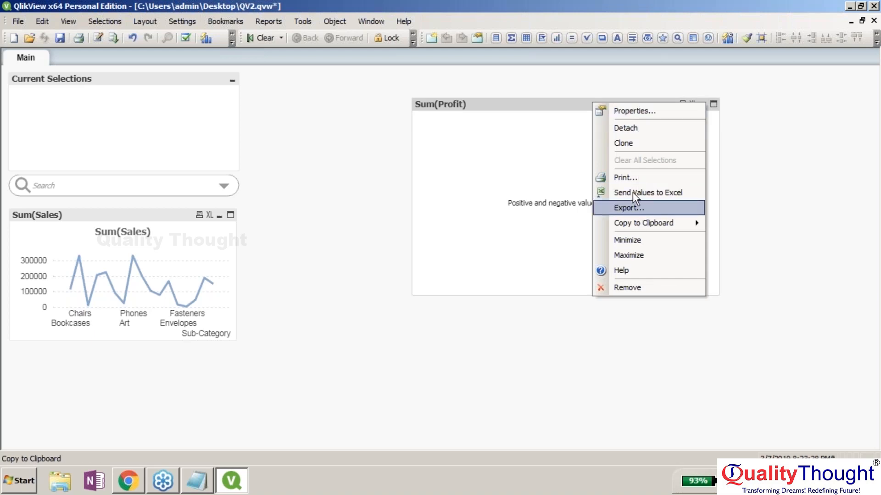
pyautogui.click(645, 111)
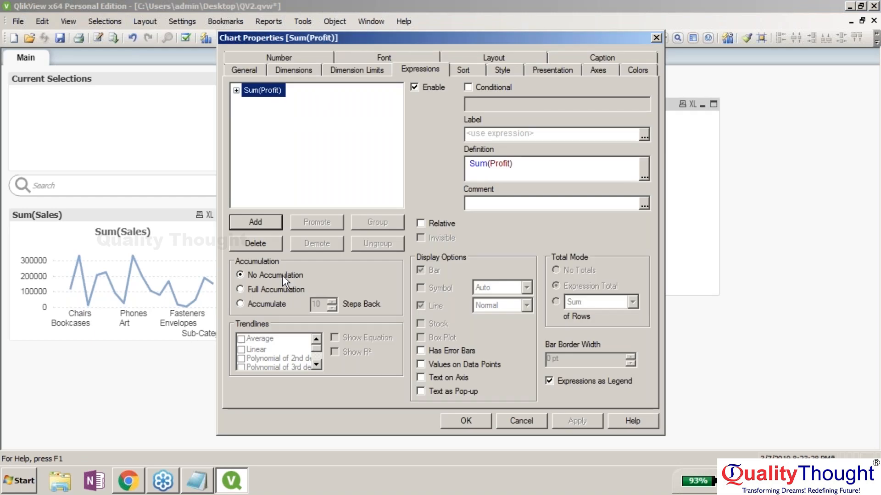
pyautogui.click(261, 250)
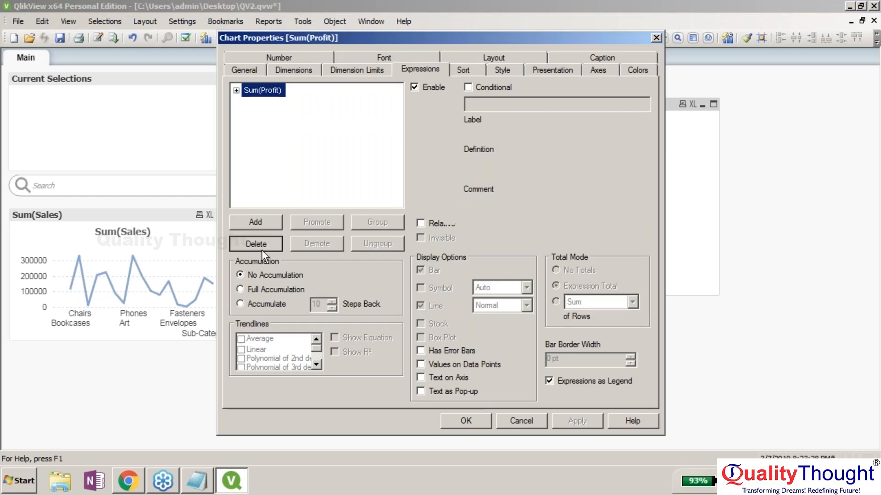
# - Add the expression Sum(Sales) to the chart and apply it
pyautogui.click(254, 224)
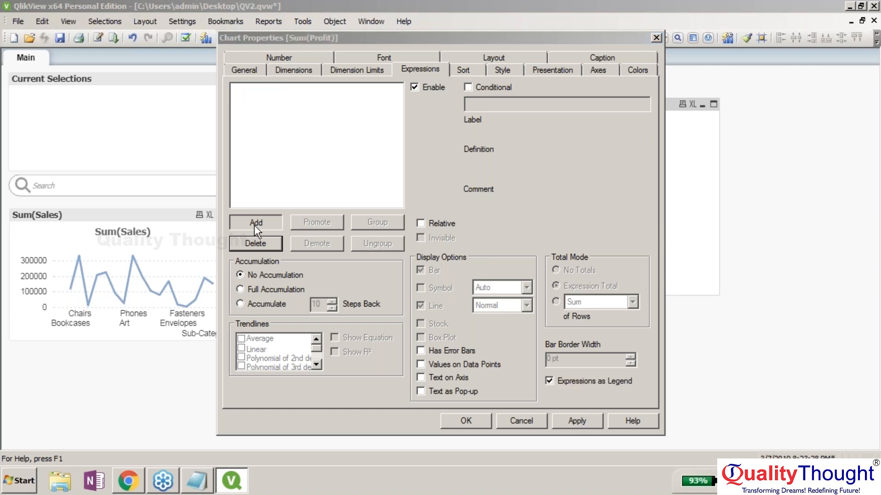
pyautogui.write('sum(S')
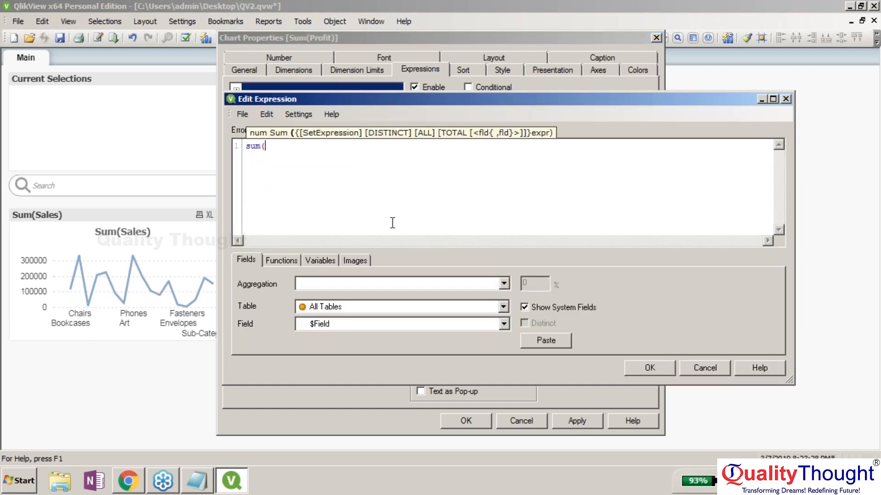
pyautogui.press('BackSpace')
pyautogui.press('BackSpace')
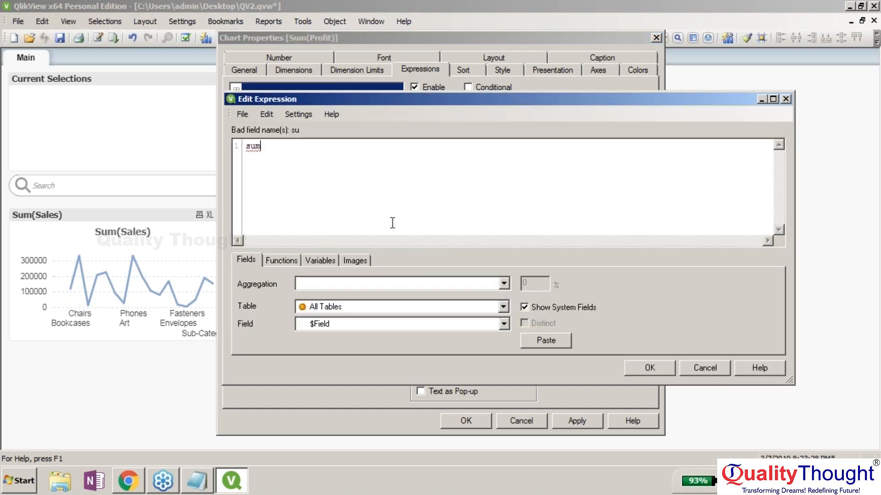
pyautogui.press('BackSpace')
pyautogui.press('BackSpace')
pyautogui.press('BackSpace')
pyautogui.write('S')
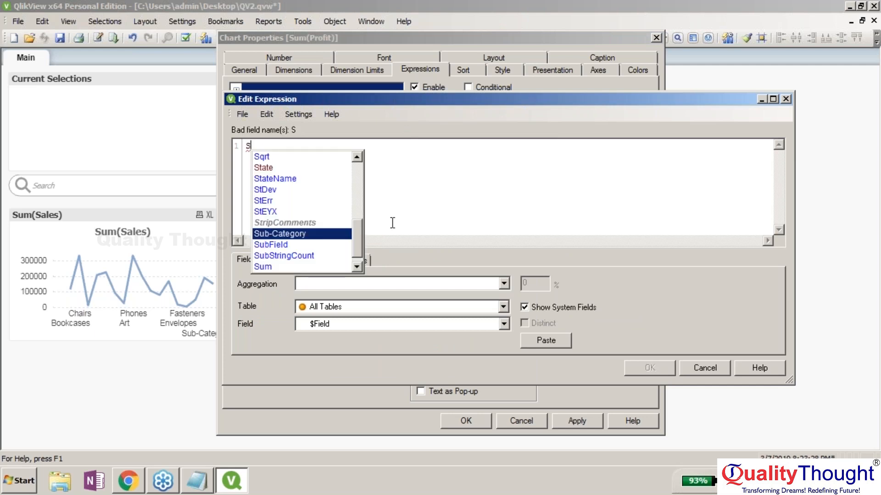
pyautogui.write('um9Sales')
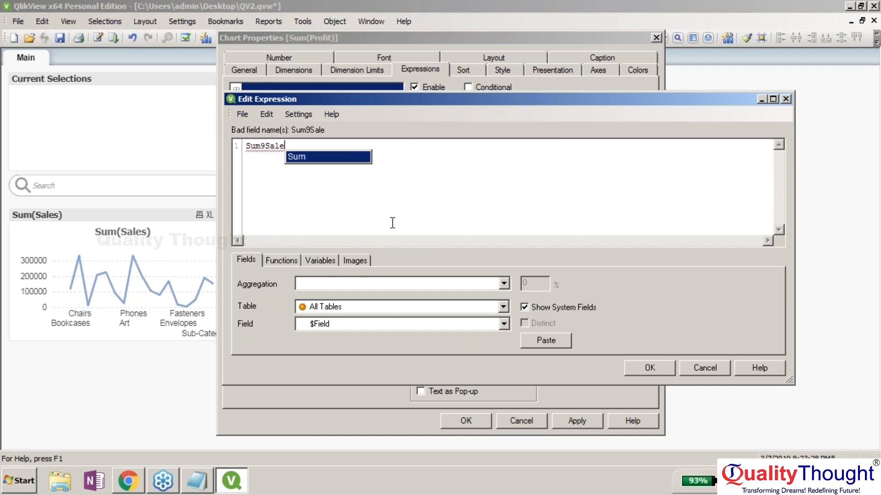
pyautogui.press('BackSpace')
pyautogui.press('BackSpace')
pyautogui.press('BackSpace')
pyautogui.press('BackSpace')
pyautogui.press('BackSpace')
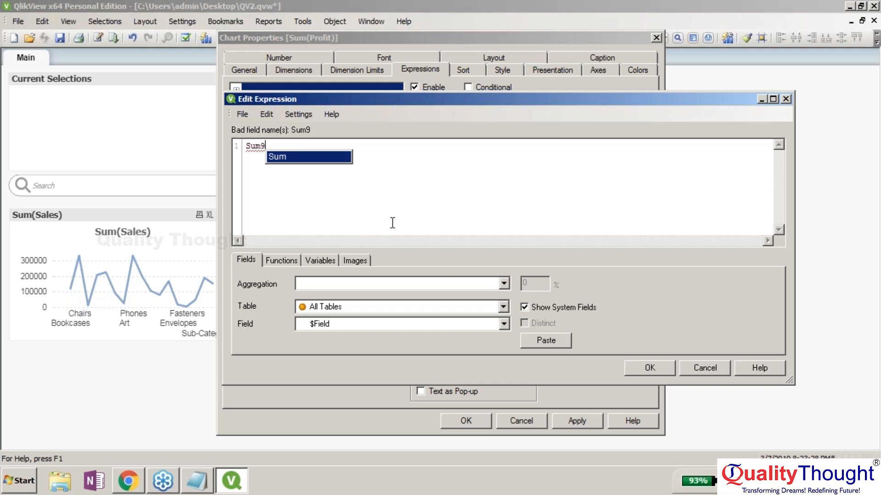
pyautogui.press('BackSpace')
pyautogui.write('(S')
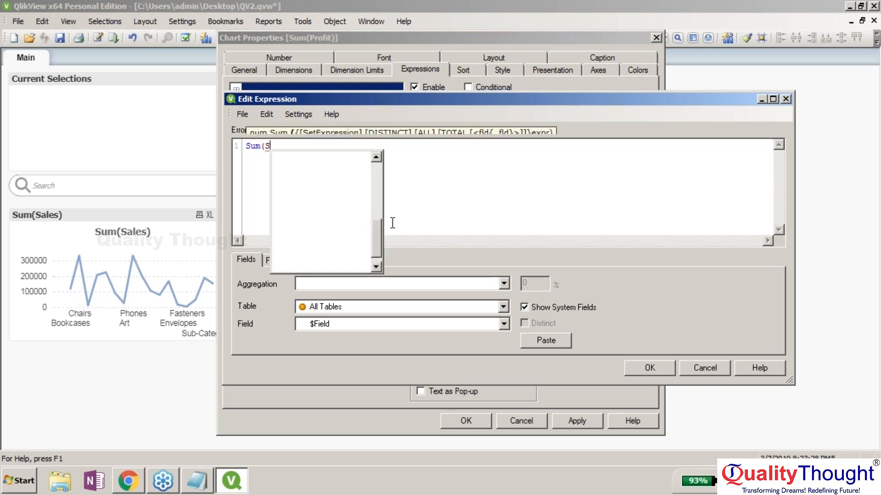
pyautogui.write('ales)')
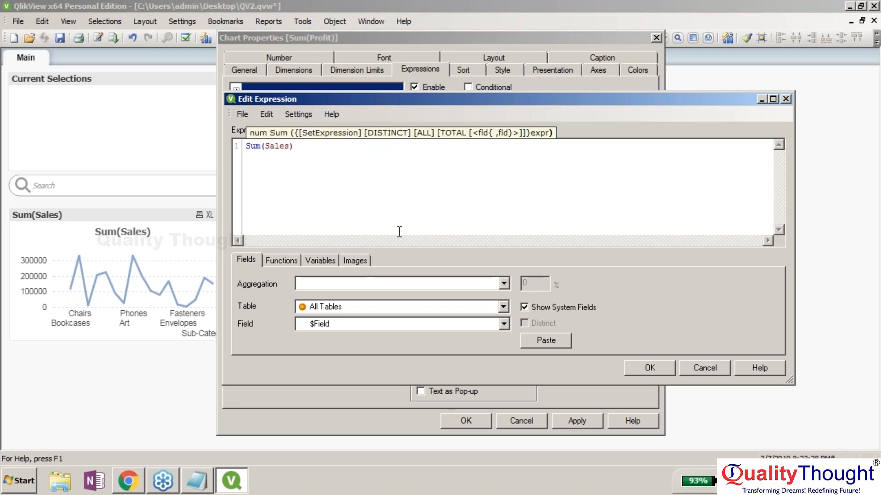
pyautogui.click(635, 371)
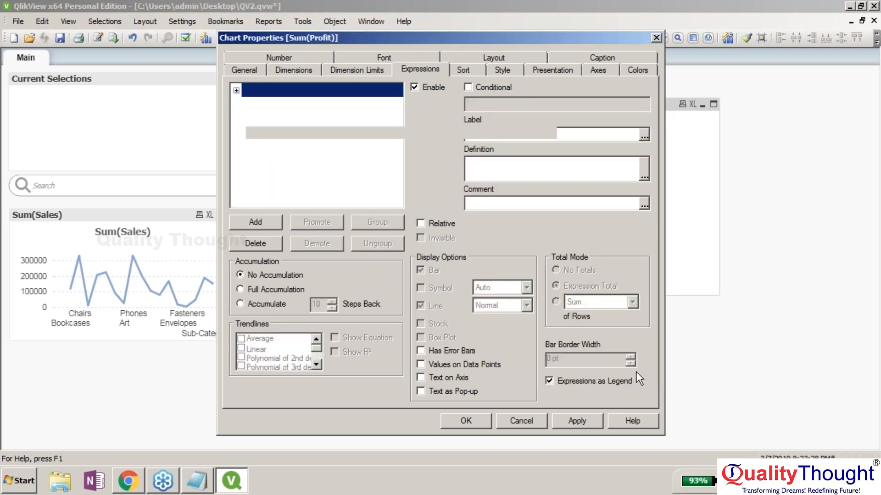
pyautogui.click(553, 419)
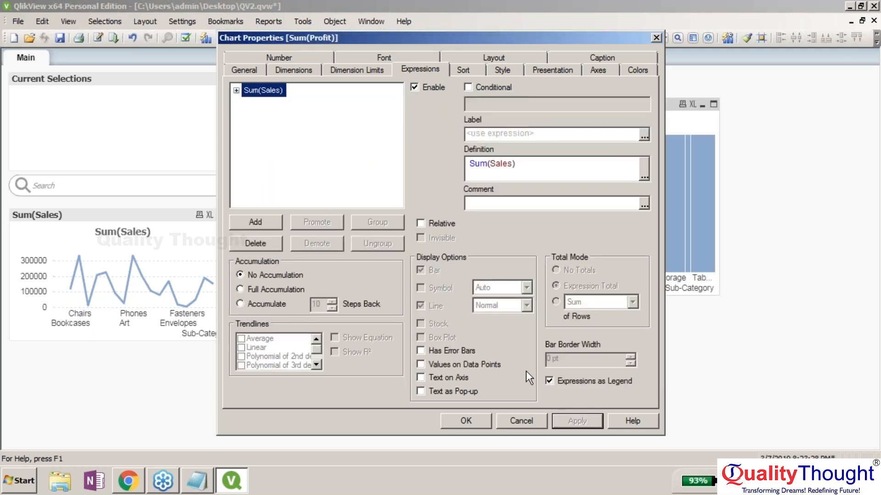
pyautogui.press('Return')
pyautogui.rightClick(614, 101)
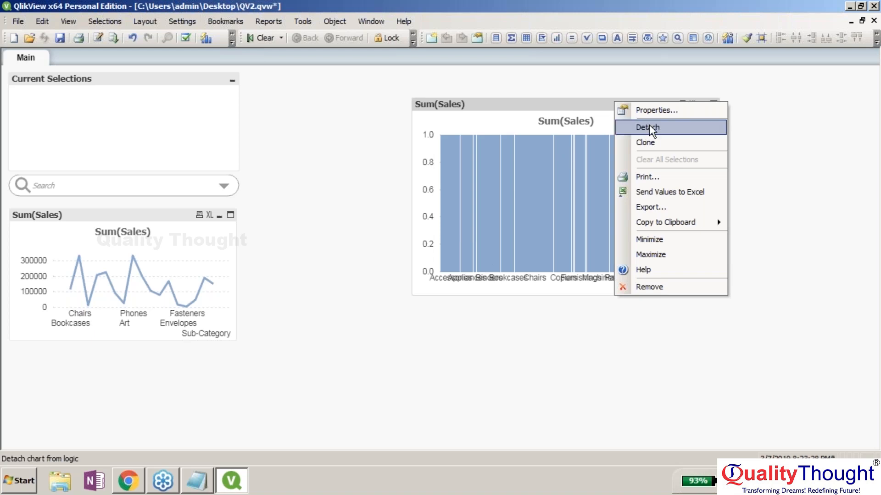
# - Add Region to the Mekko chart's used dimensions alongside Sub-Category and apply
pyautogui.click(658, 113)
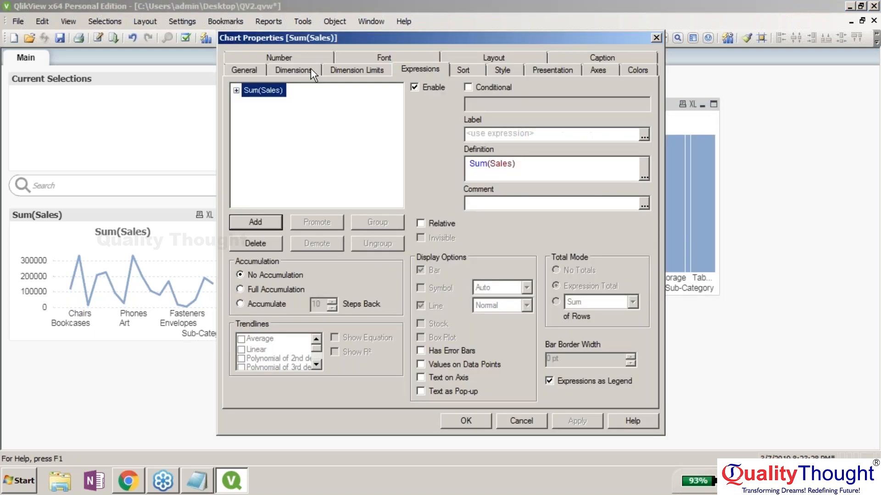
pyautogui.click(310, 67)
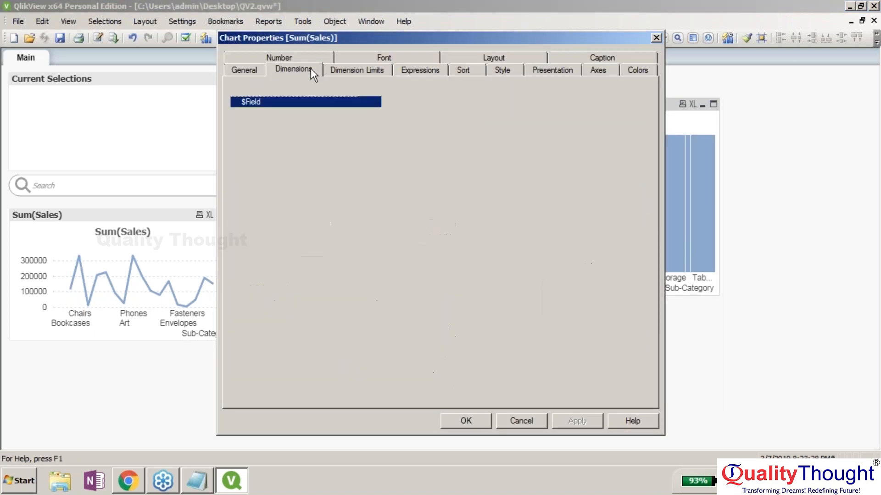
pyautogui.click(389, 256)
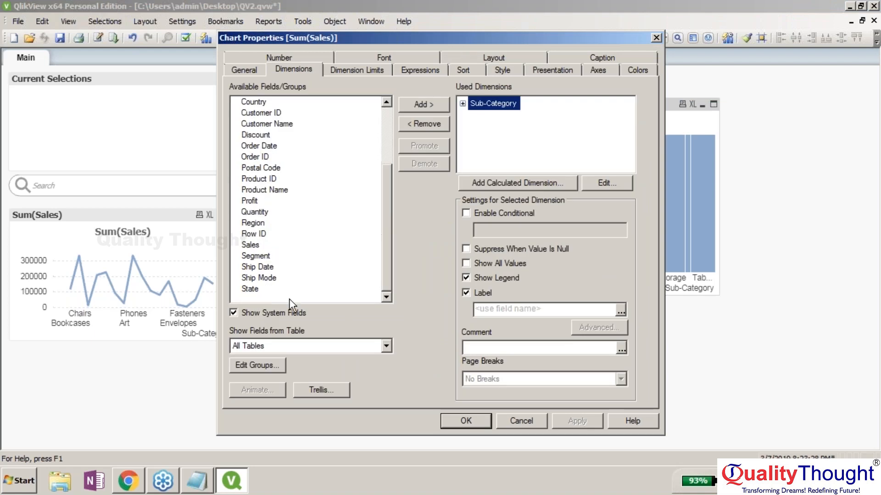
pyautogui.click(261, 221)
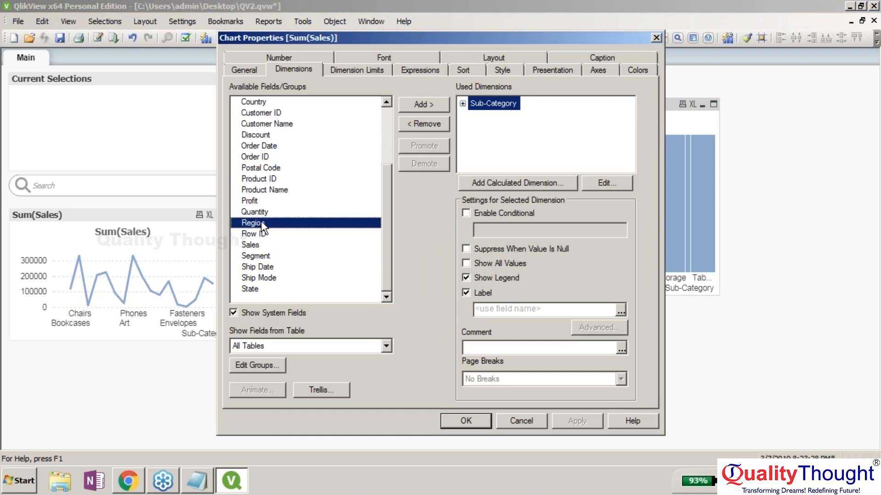
pyautogui.click(567, 419)
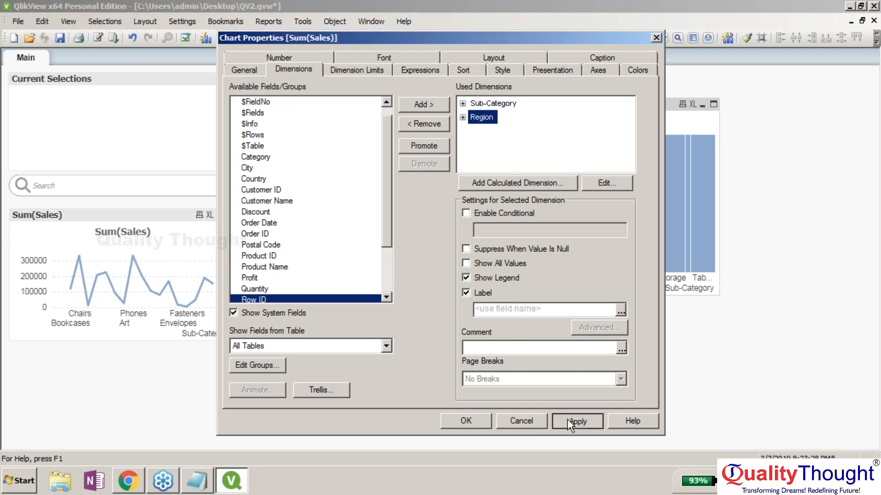
pyautogui.click(470, 417)
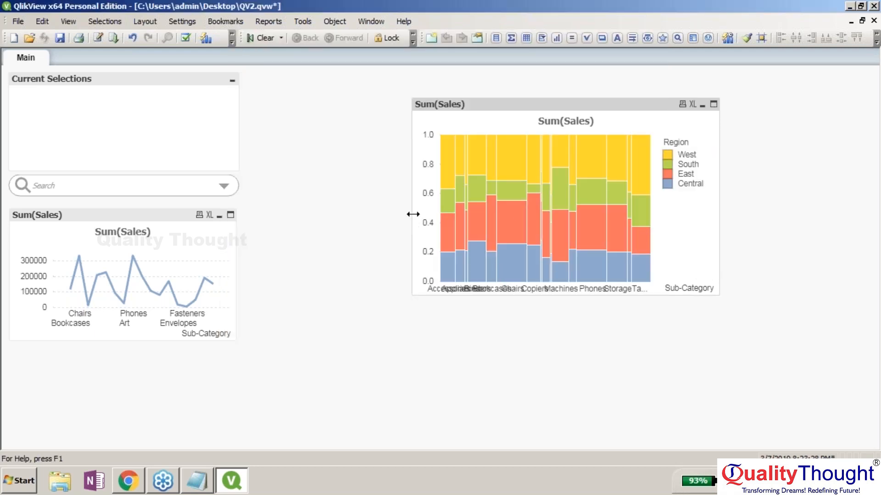
# - Widen the Mekko chart to both the left and right across the sheet
pyautogui.moveTo(412, 220); pyautogui.dragTo(260, 220)
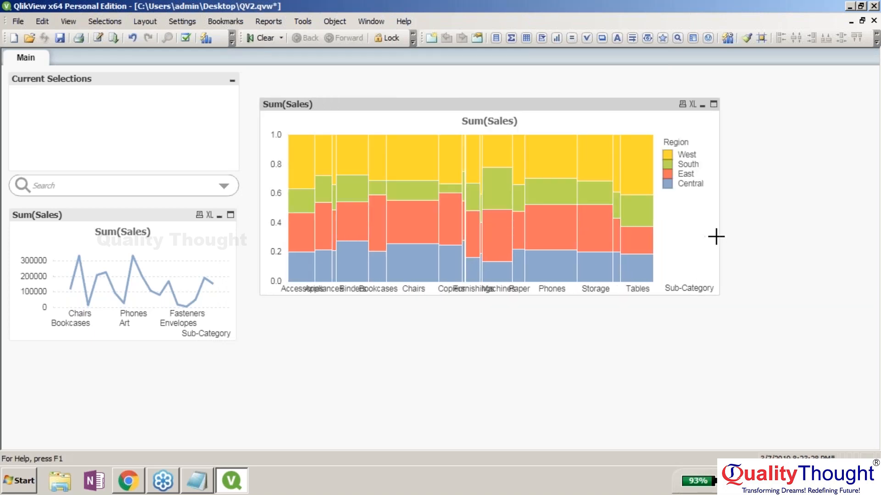
pyautogui.moveTo(719, 236); pyautogui.dragTo(810, 230)
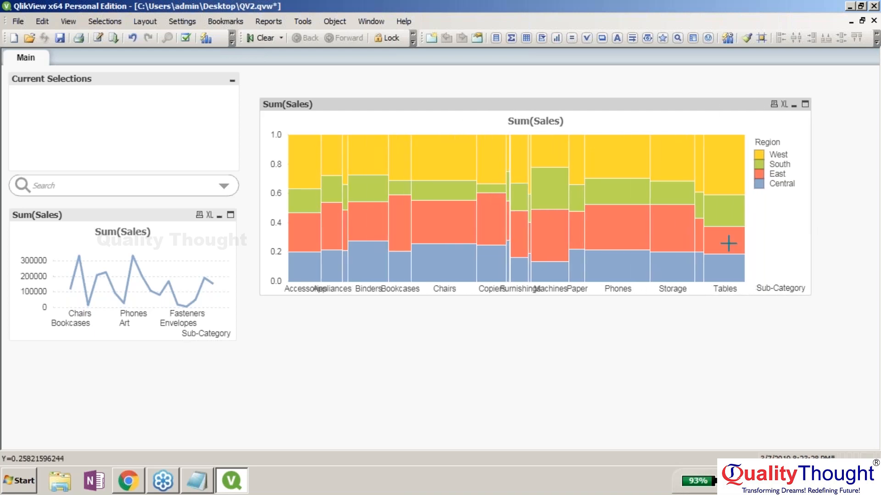
pyautogui.rightClick(632, 106)
# - Remove the Sub-Category dimension from the Mekko chart
pyautogui.click(653, 114)
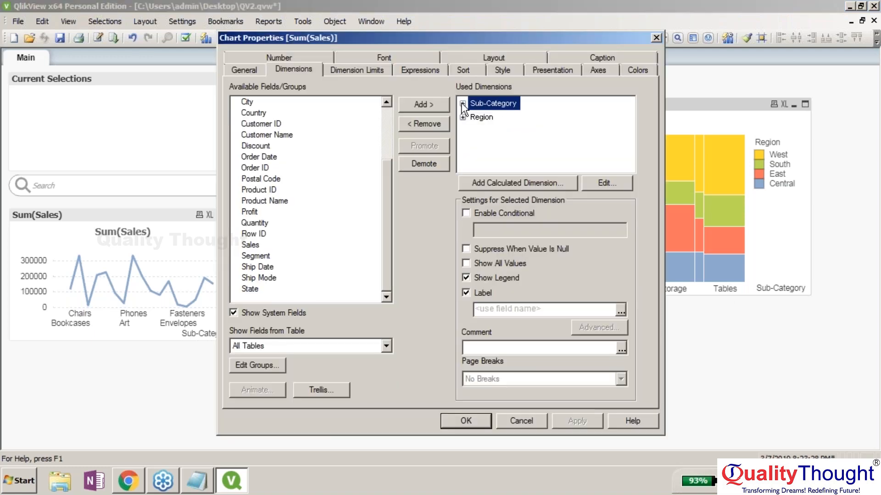
pyautogui.click(462, 104)
pyautogui.click(463, 103)
pyautogui.click(423, 123)
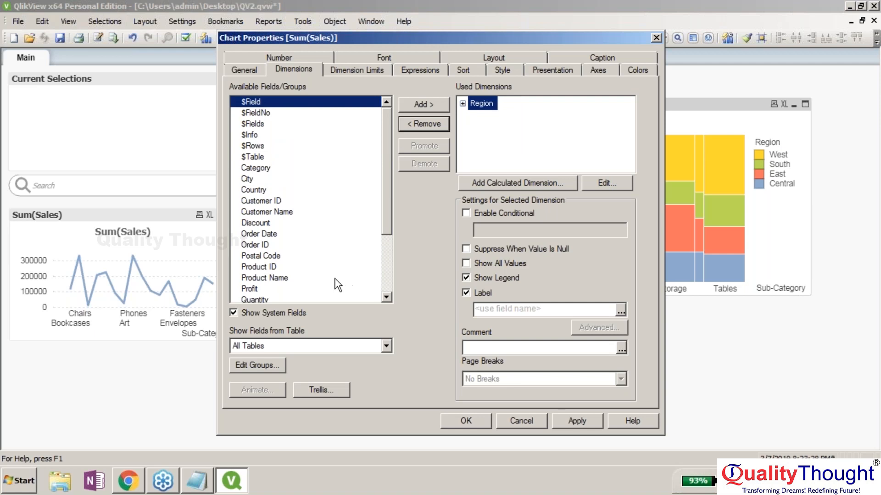
# - Add Category as a dimension and promote it above Region
pyautogui.click(387, 266)
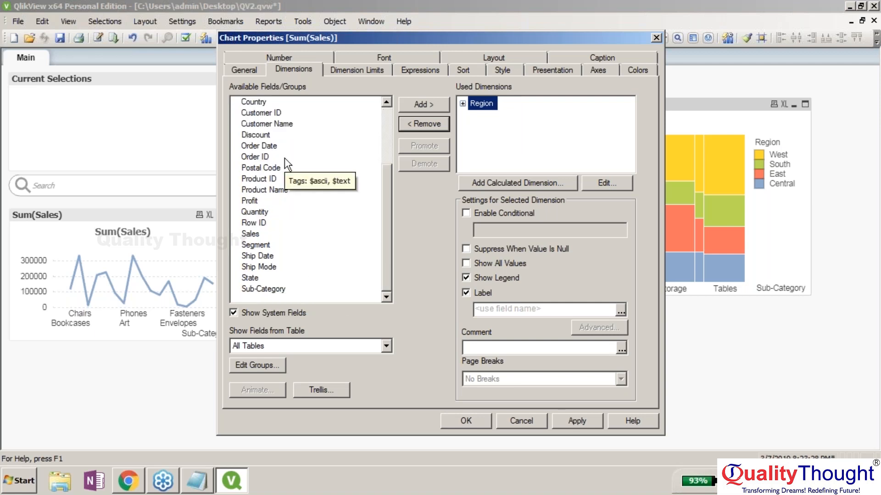
pyautogui.scroll(2, 385, 218)
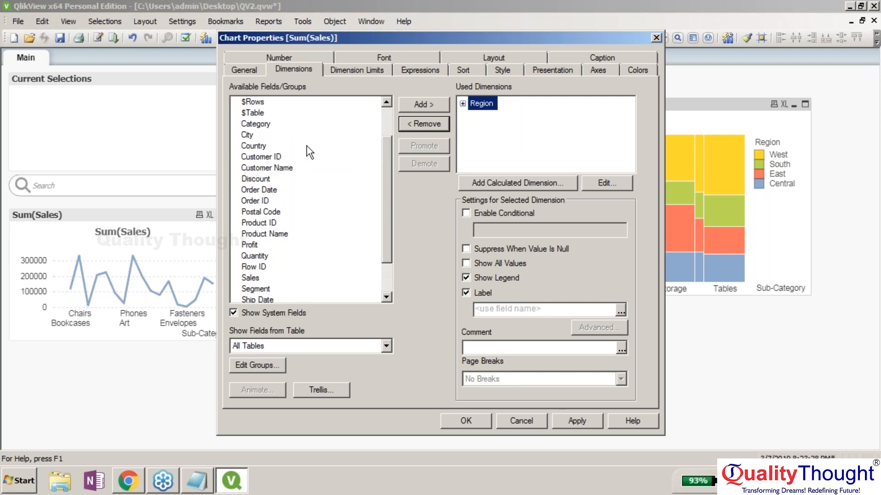
pyautogui.click(262, 125)
pyautogui.click(414, 106)
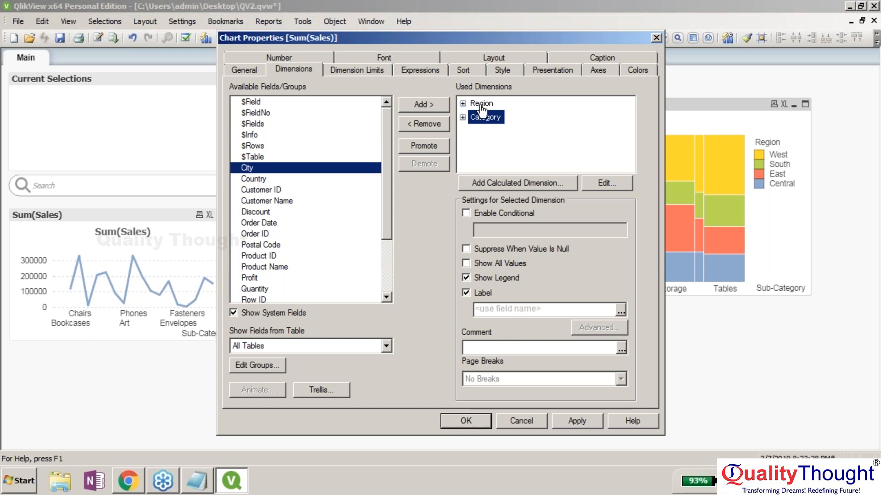
pyautogui.doubleClick(494, 117)
pyautogui.click(495, 117)
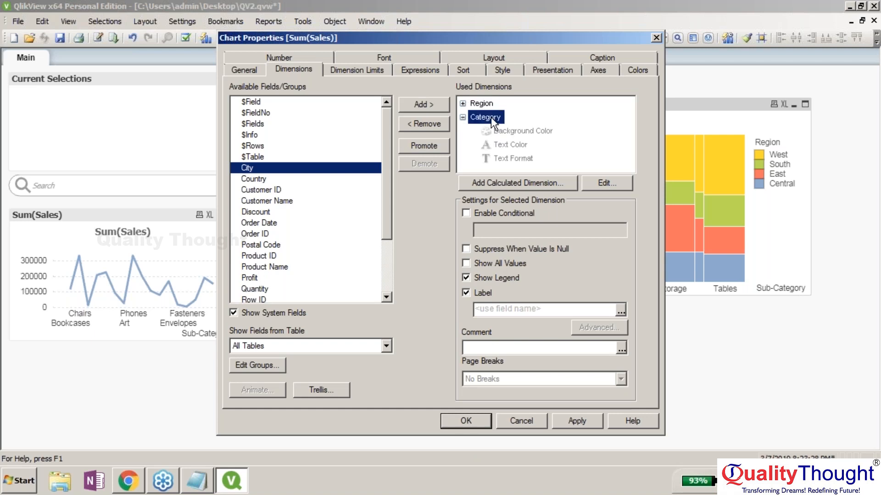
pyautogui.click(462, 118)
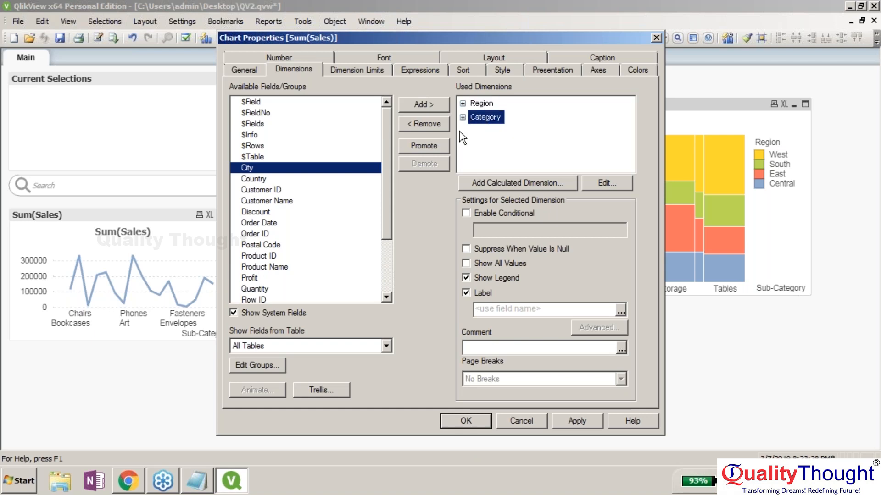
pyautogui.click(431, 147)
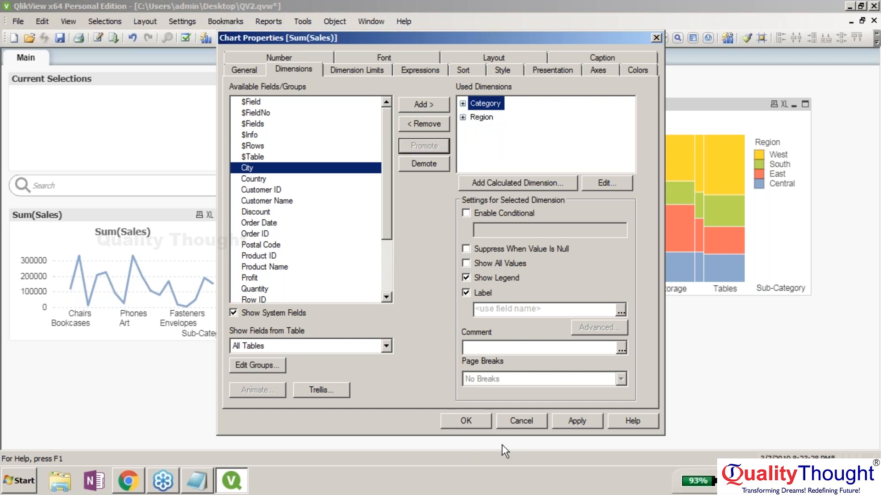
pyautogui.click(473, 422)
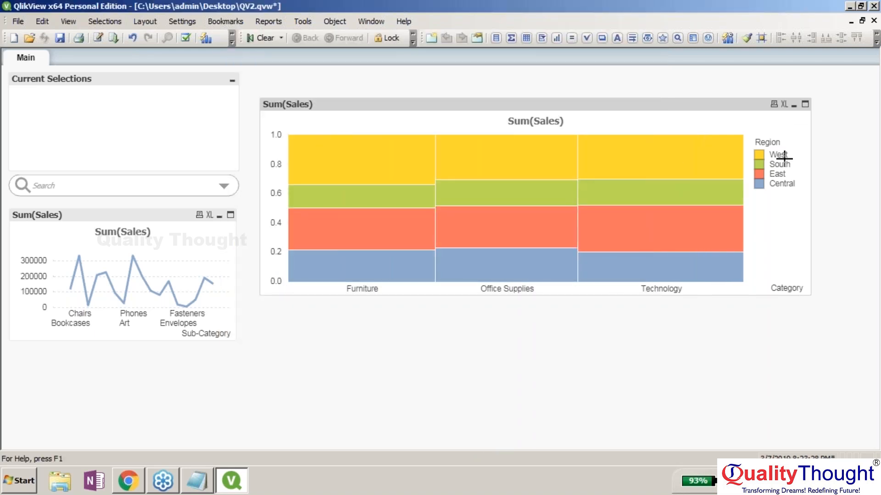
# - Make the Mekko chart narrower and shorter and move it up and left
pyautogui.moveTo(810, 213); pyautogui.dragTo(491, 251)
pyautogui.moveTo(491, 293); pyautogui.dragTo(516, 250)
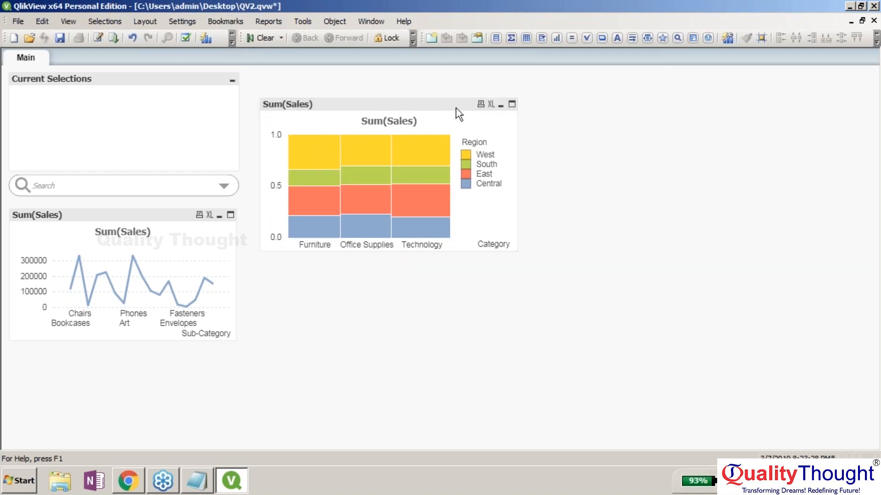
pyautogui.moveTo(459, 114); pyautogui.dragTo(441, 83)
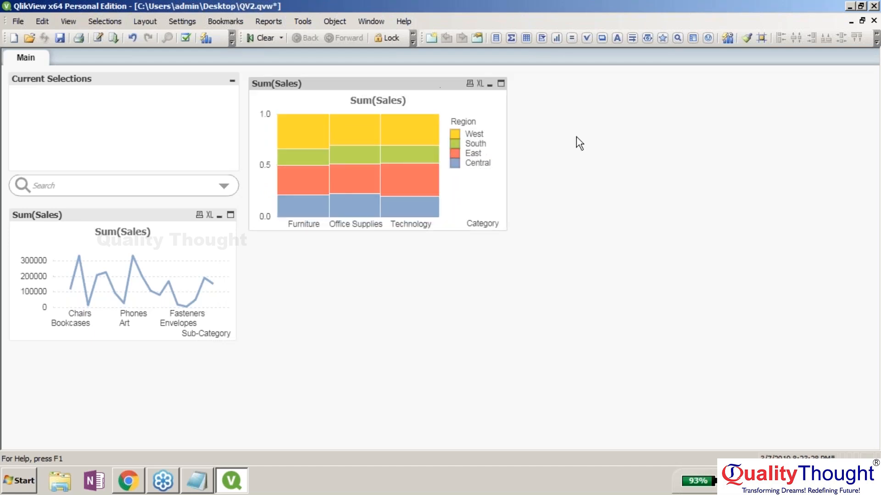
# - Dismiss the open menus and bring up the stacked Sum(Sales) chart's context menu
pyautogui.rightClick(436, 80)
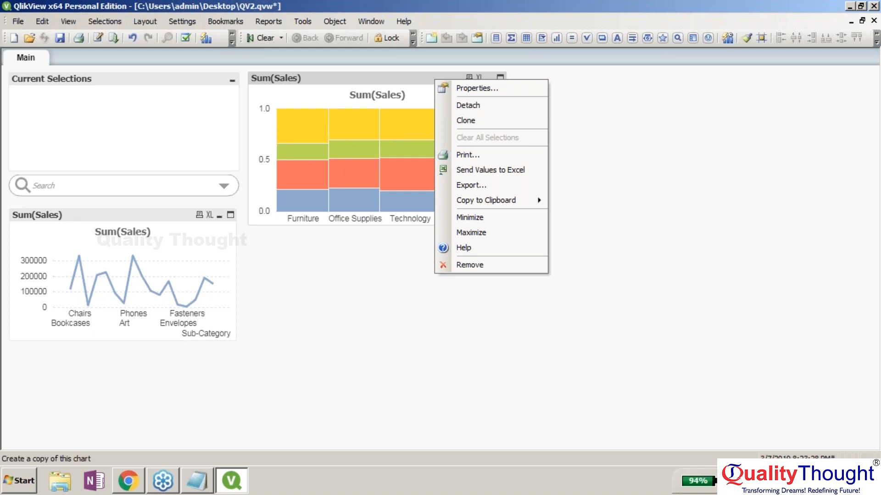
pyautogui.click(609, 105)
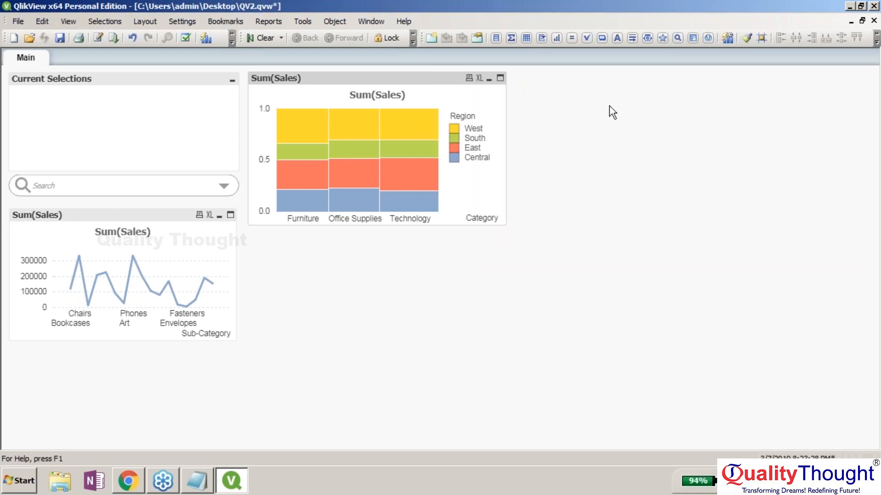
pyautogui.click(613, 113)
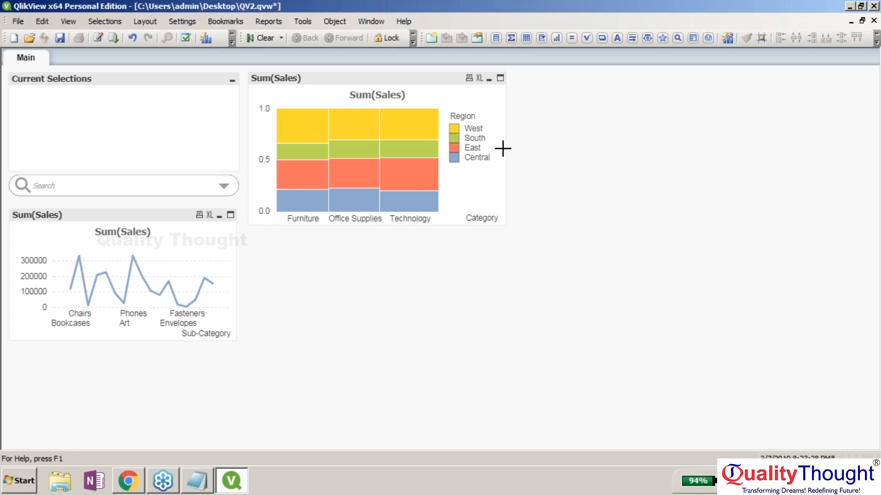
pyautogui.click(873, 209)
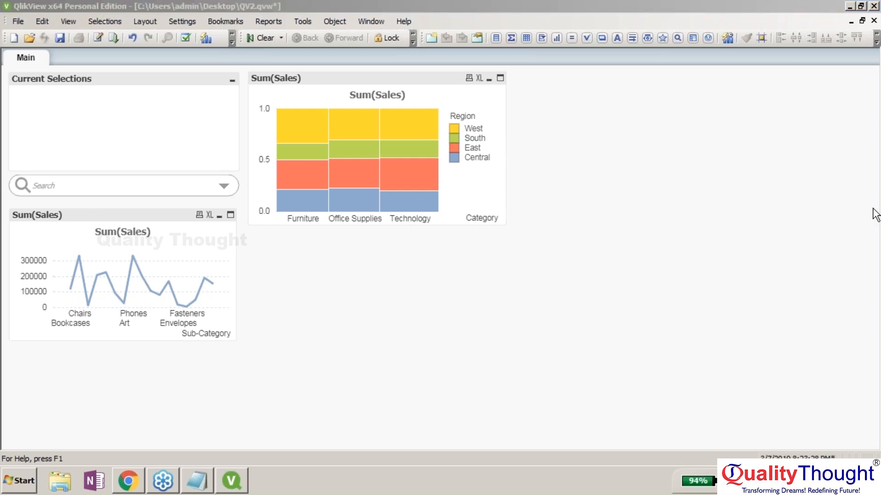
pyautogui.rightClick(678, 113)
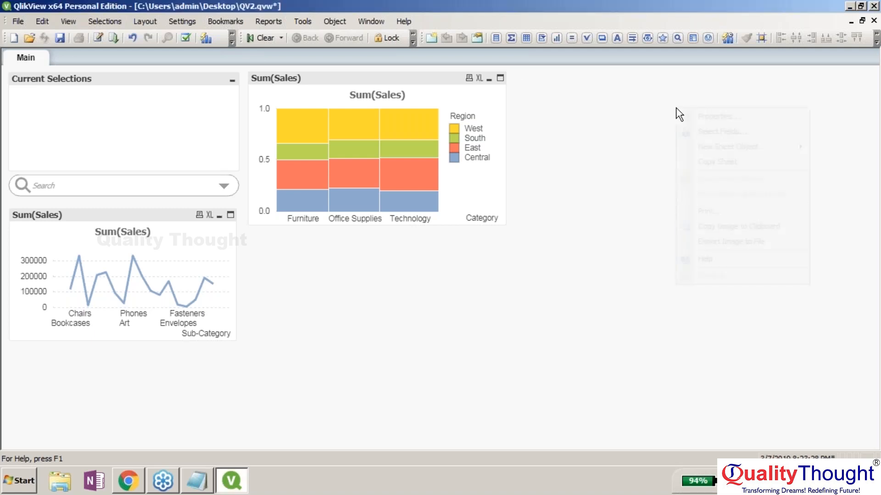
pyautogui.click(443, 88)
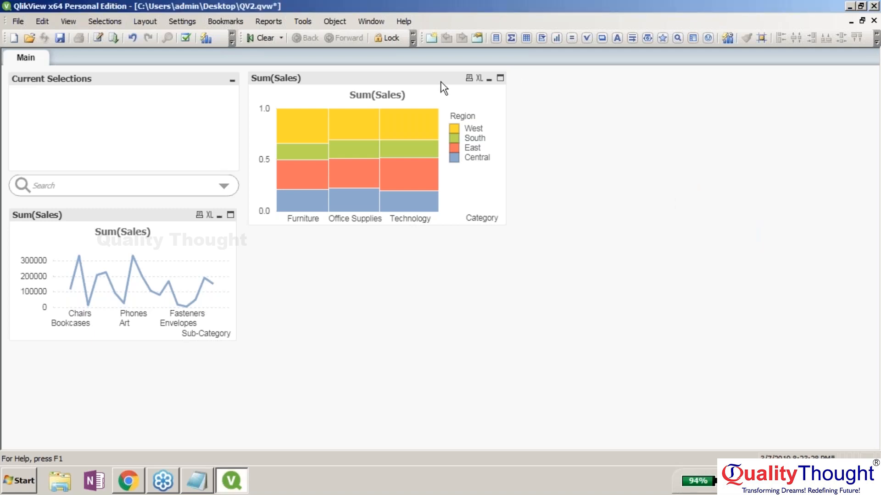
pyautogui.rightClick(443, 88)
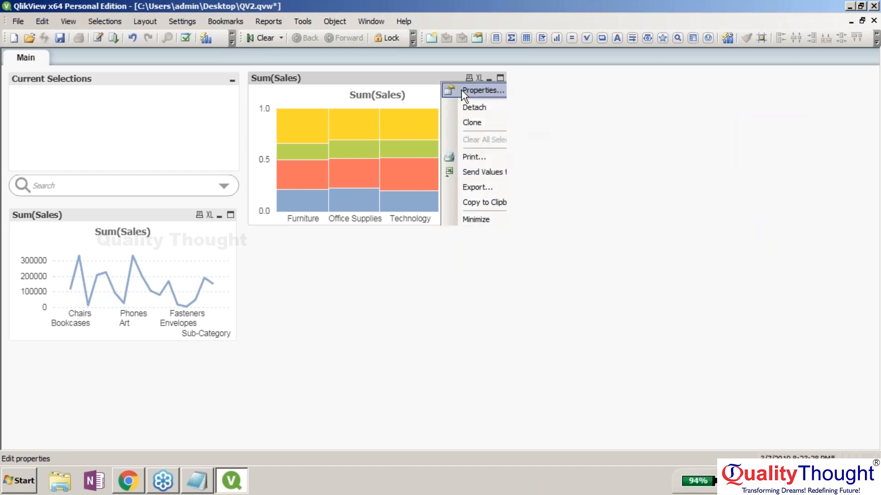
# - Enable Values on Data Points for Sum(Sales), apply, and move the properties dialog aside
pyautogui.click(461, 89)
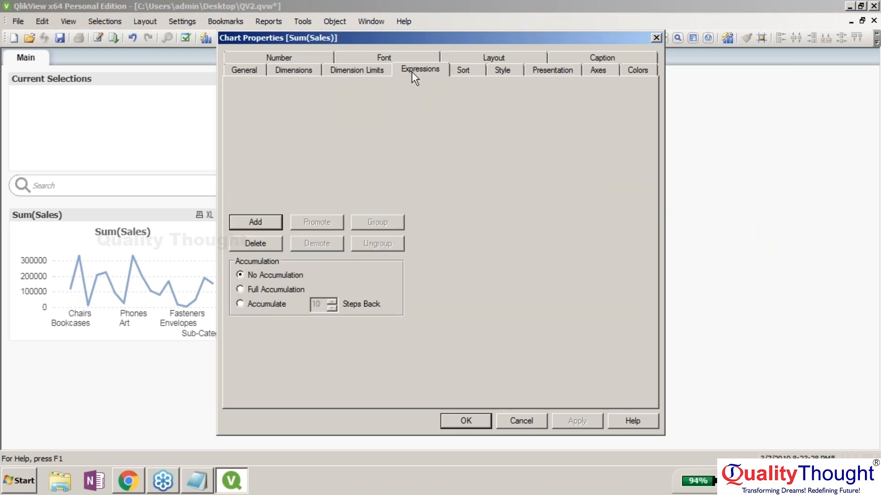
pyautogui.click(421, 365)
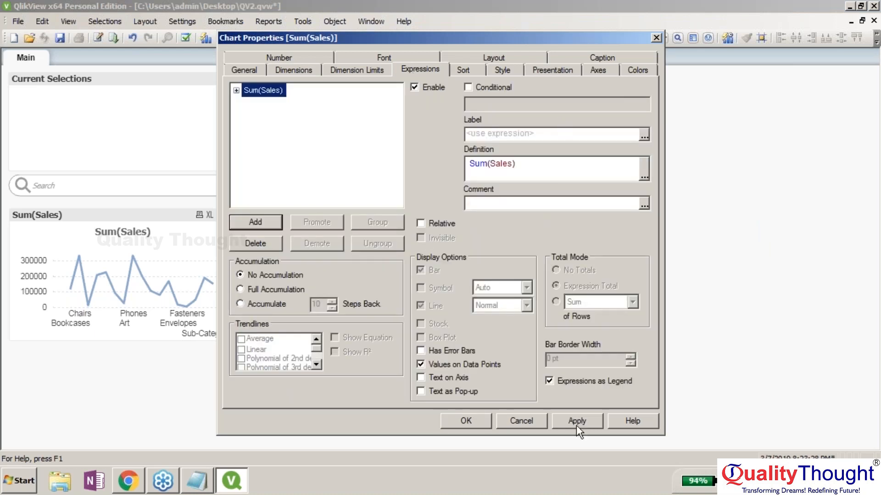
pyautogui.click(576, 422)
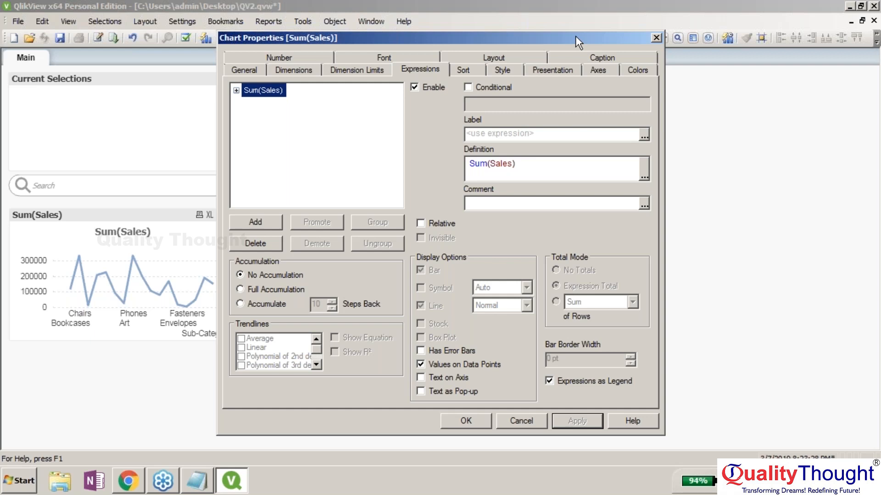
pyautogui.moveTo(575, 36); pyautogui.dragTo(576, 40)
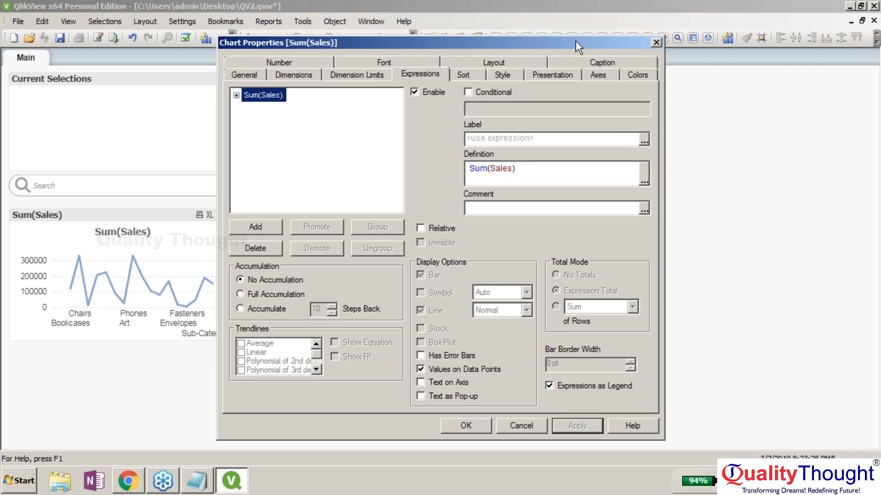
pyautogui.moveTo(575, 40); pyautogui.dragTo(282, 279)
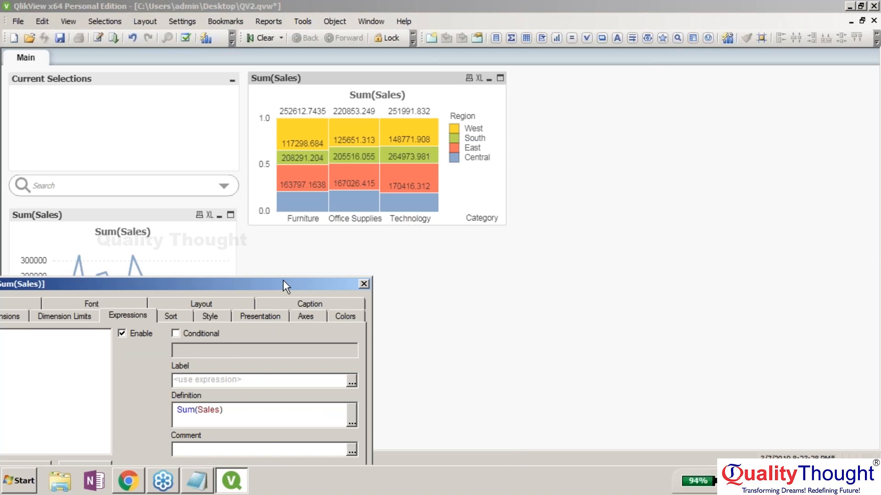
# - Turn on Plot Values Inside Segments for the stacked bar chart and close its properties
pyautogui.moveTo(282, 280); pyautogui.dragTo(795, 35)
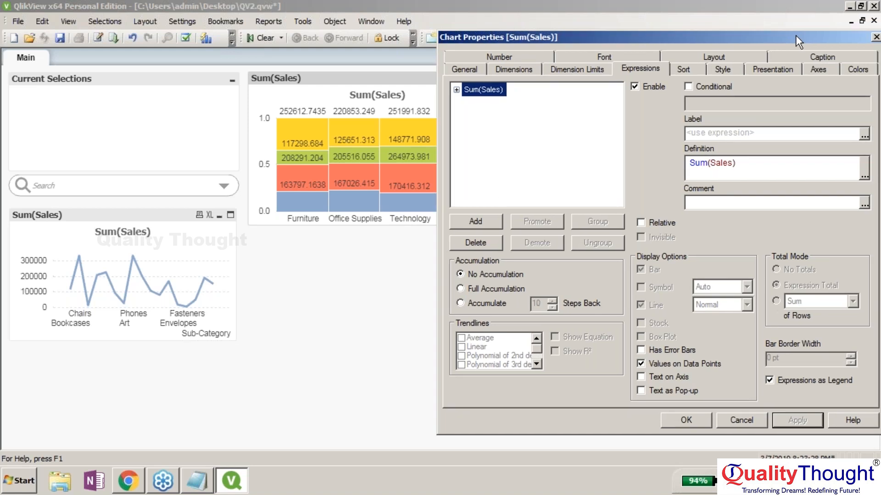
pyautogui.click(759, 69)
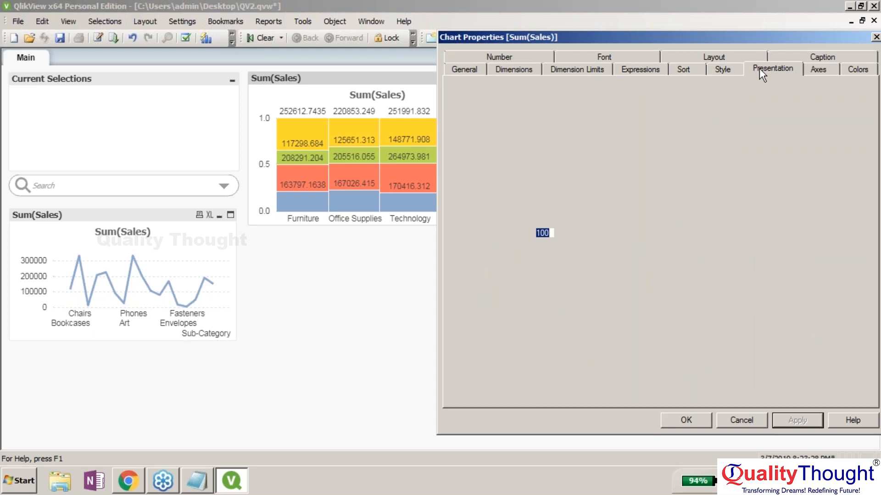
pyautogui.click(796, 419)
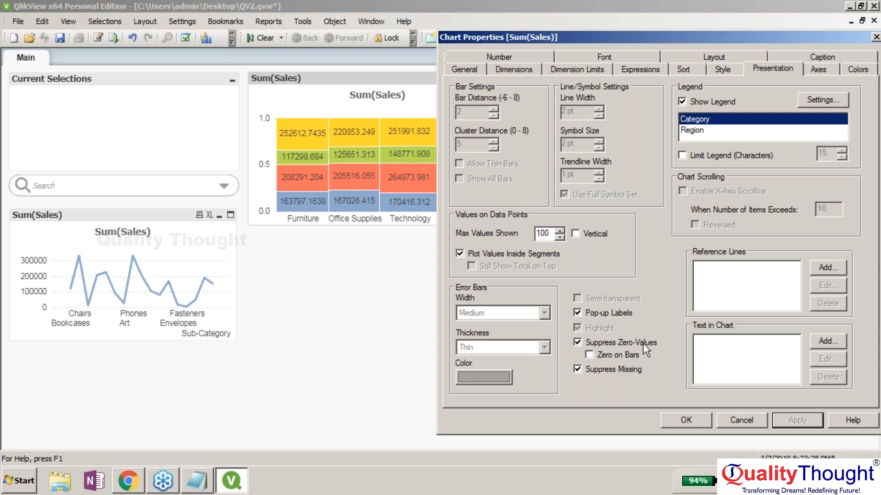
pyautogui.click(748, 417)
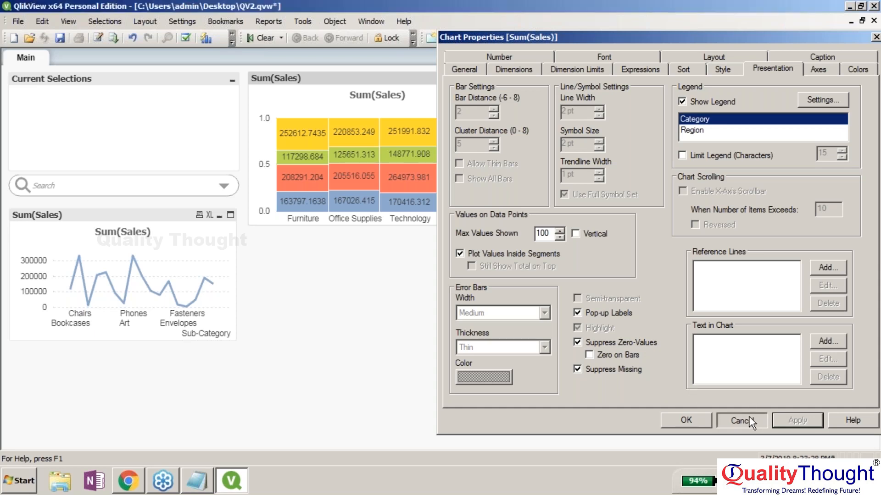
pyautogui.click(748, 416)
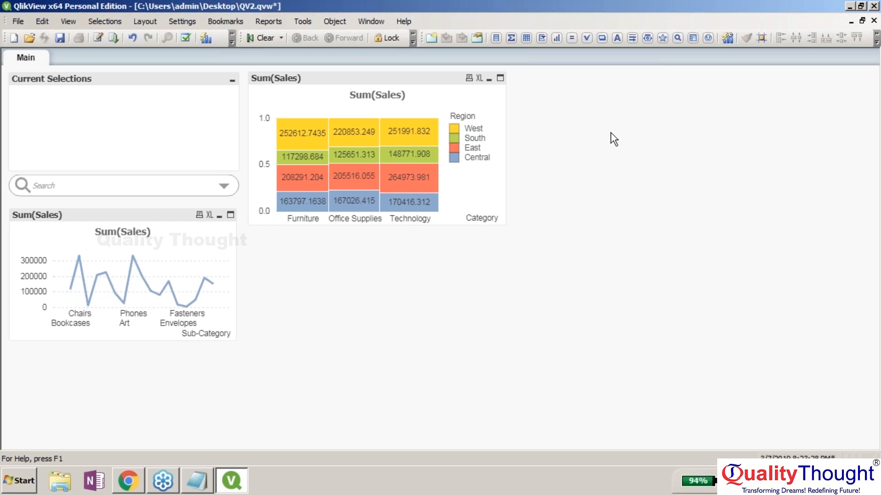
pyautogui.rightClick(651, 146)
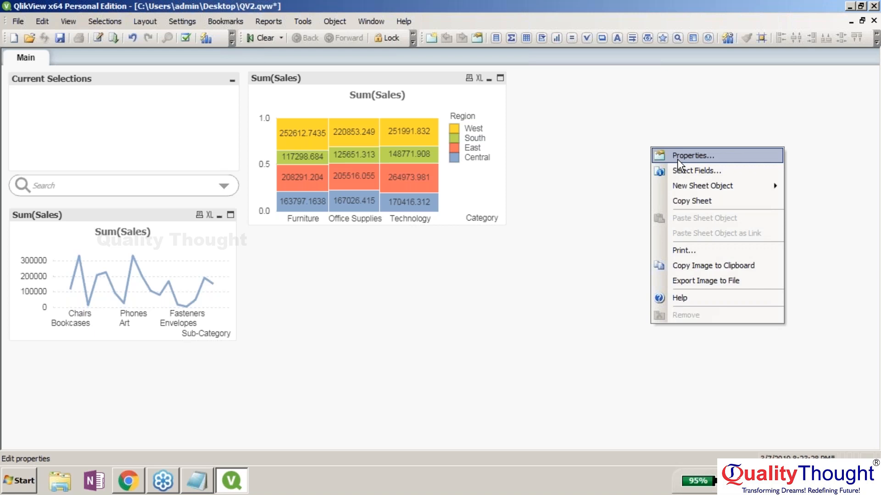
pyautogui.click(677, 159)
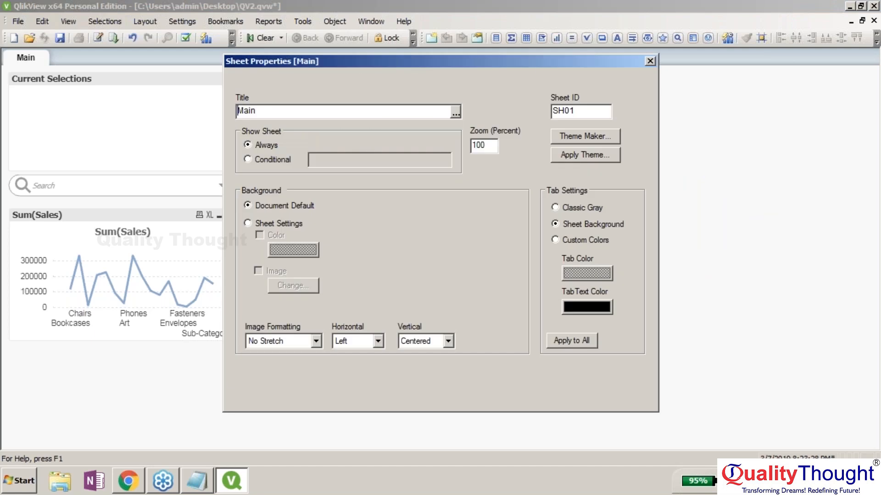
pyautogui.moveTo(527, 65); pyautogui.dragTo(601, 67)
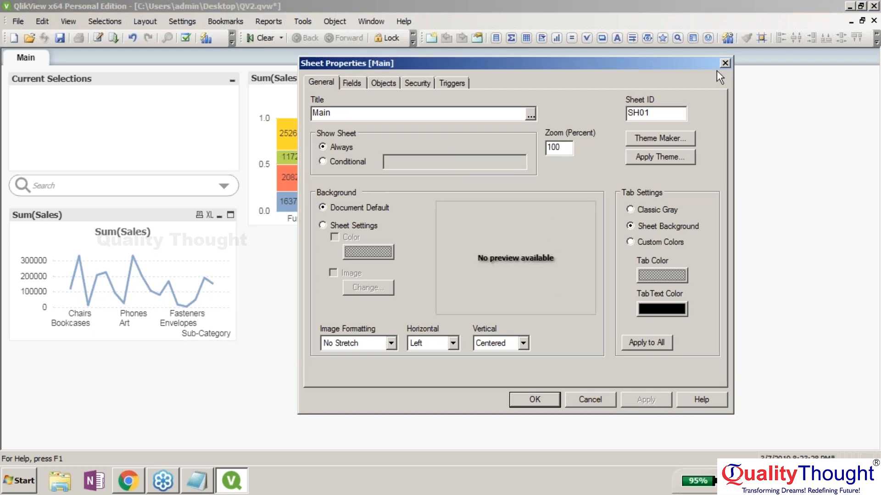
pyautogui.click(725, 62)
pyautogui.rightClick(656, 101)
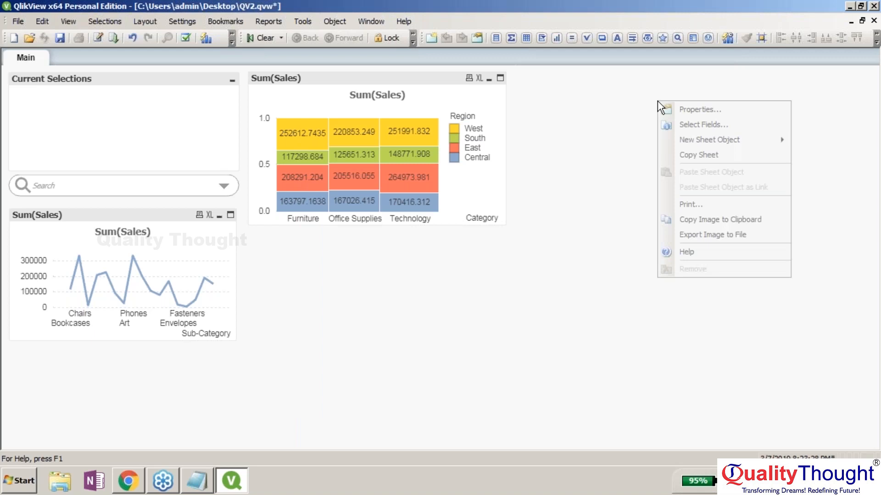
pyautogui.click(710, 139)
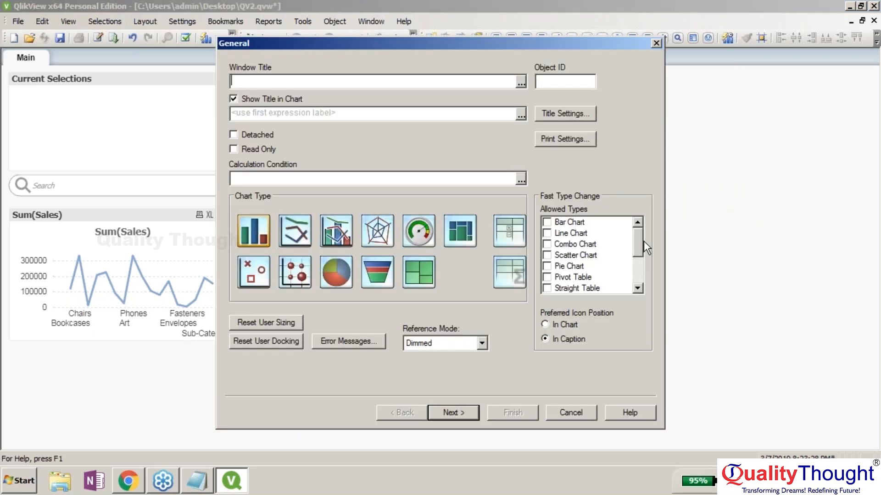
# - Allow Grid Chart as a fast-change type for the new chart and continue to Dimensions
pyautogui.click(643, 241)
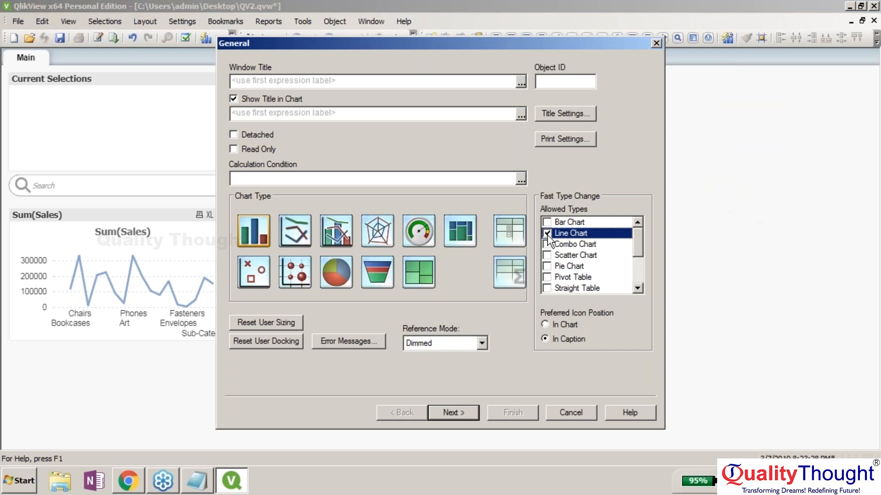
pyautogui.scroll(-2, 562, 261)
pyautogui.click(547, 233)
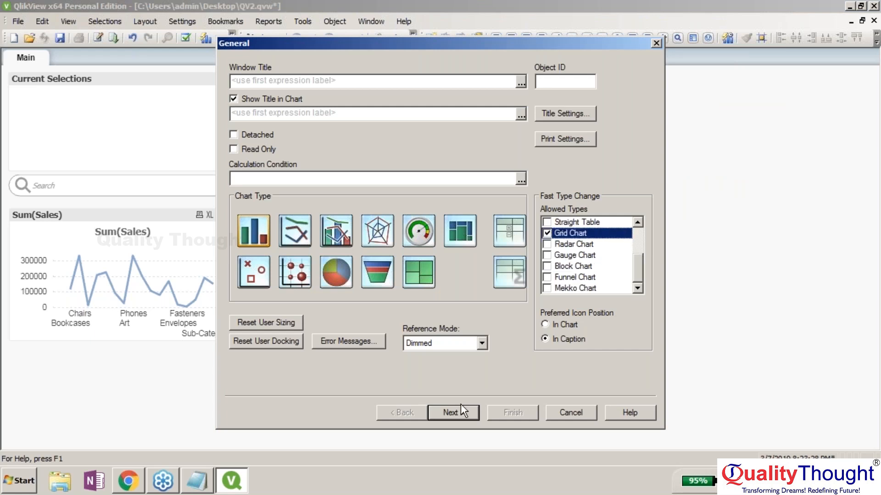
pyautogui.click(459, 410)
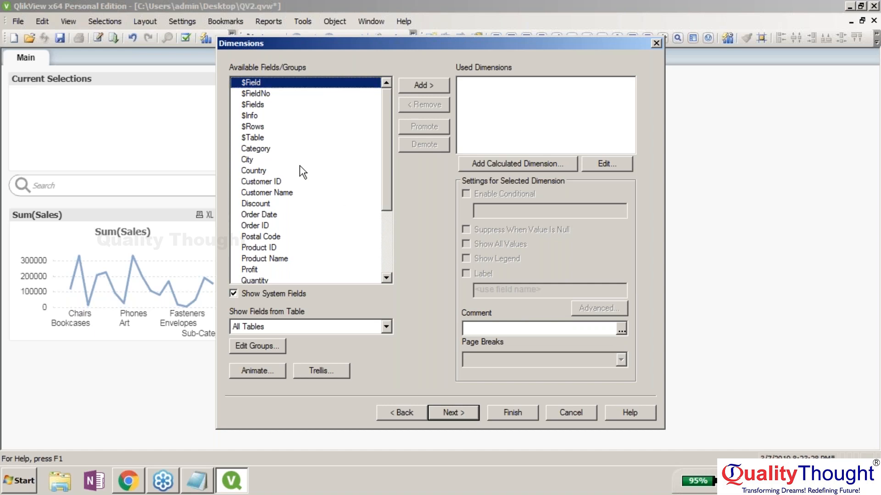
# - Add Order Date as the new chart's first dimension
pyautogui.click(286, 212)
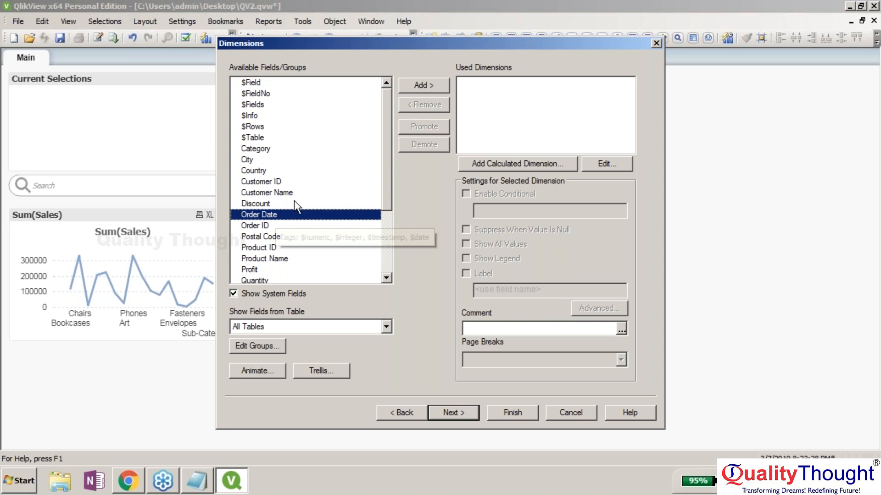
pyautogui.doubleClick(294, 214)
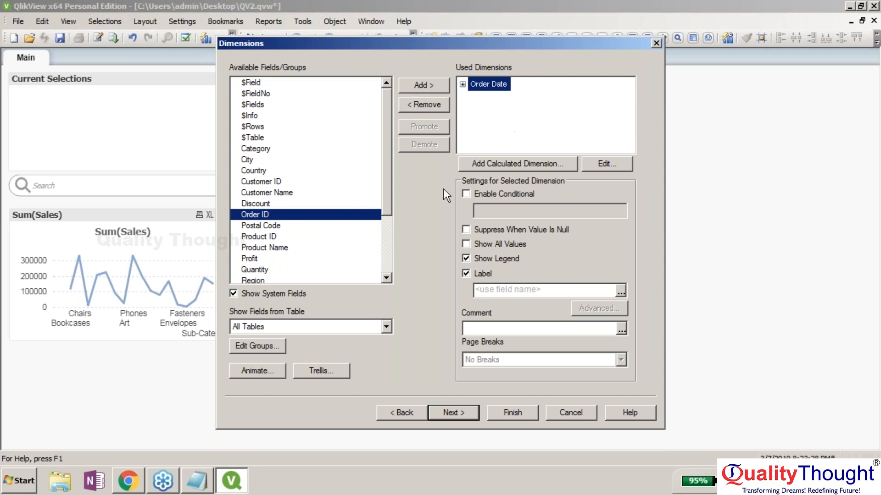
pyautogui.moveTo(387, 170); pyautogui.dragTo(385, 198)
pyautogui.click(304, 201)
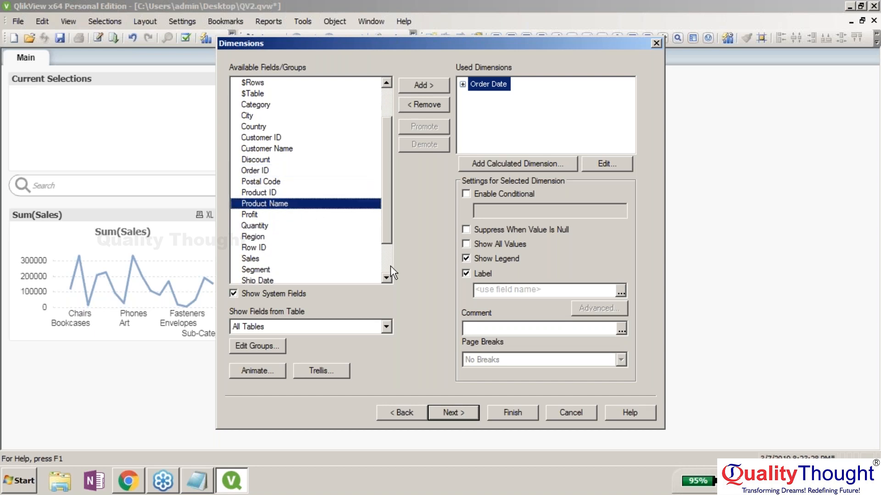
pyautogui.click(390, 266)
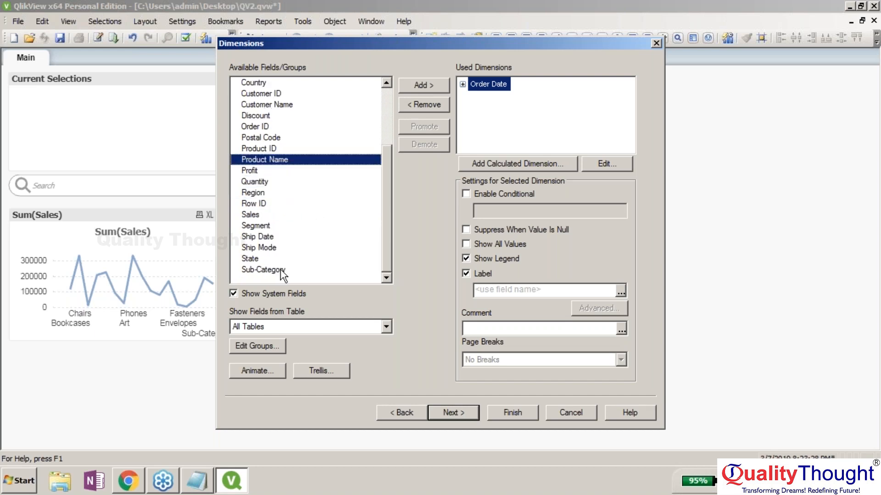
# - Remove Sub-Category from the used dimensions and add Segment instead
pyautogui.click(280, 269)
pyautogui.click(439, 87)
pyautogui.click(436, 104)
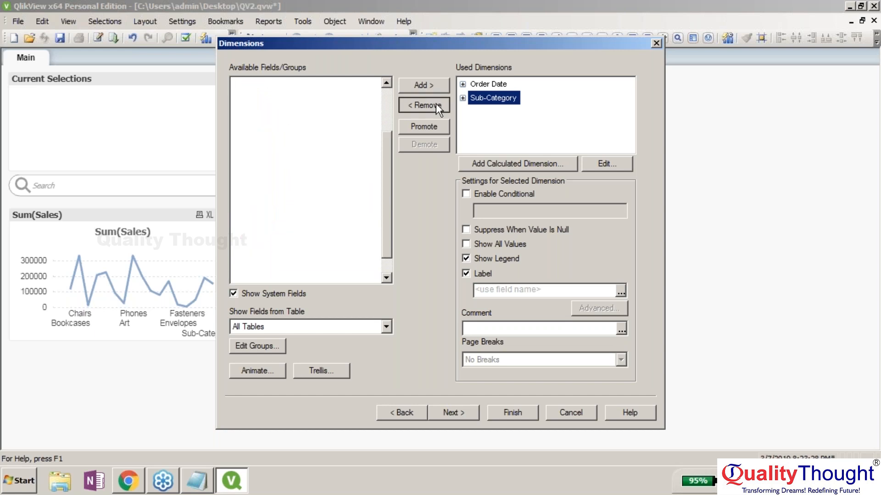
pyautogui.click(280, 247)
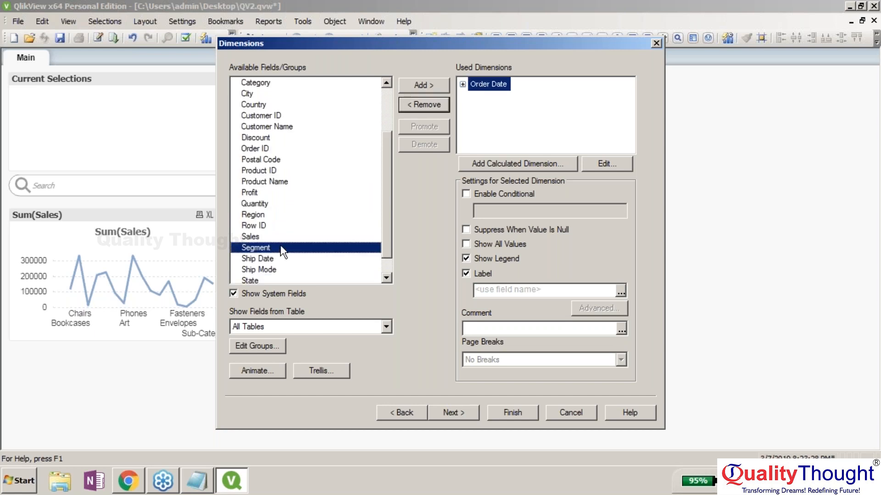
pyautogui.click(431, 88)
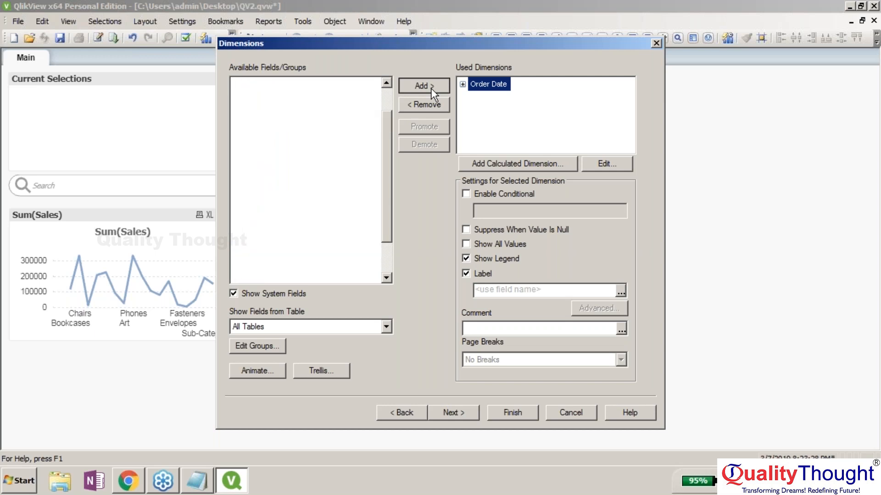
# - Enter Sum(Sales) as the chart expression and finish the new chart
pyautogui.press('Return')
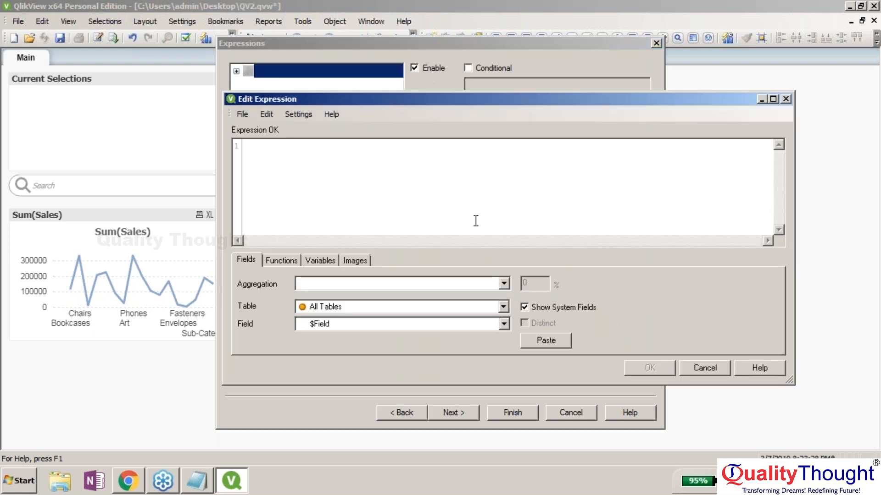
pyautogui.write('Sum(Sales)')
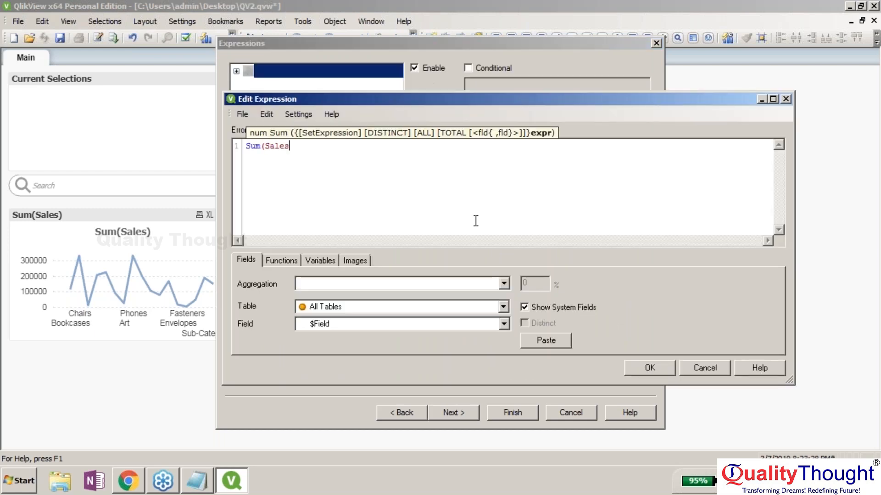
pyautogui.click(628, 362)
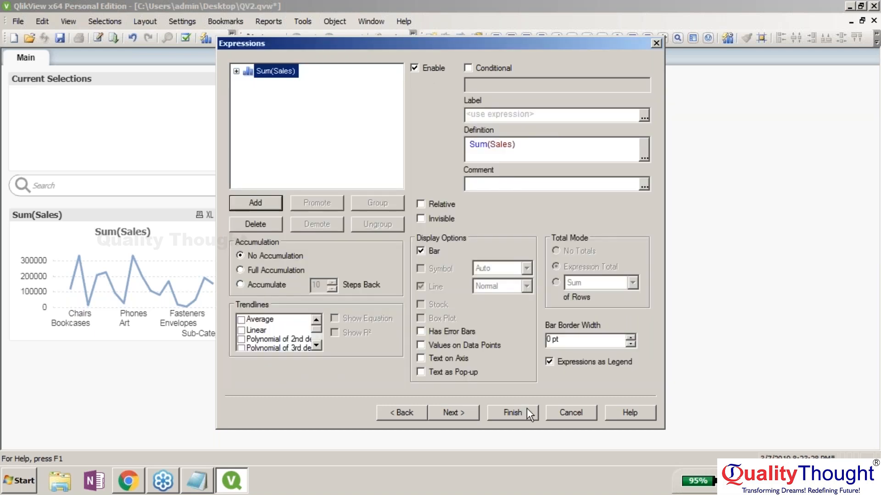
pyautogui.click(503, 412)
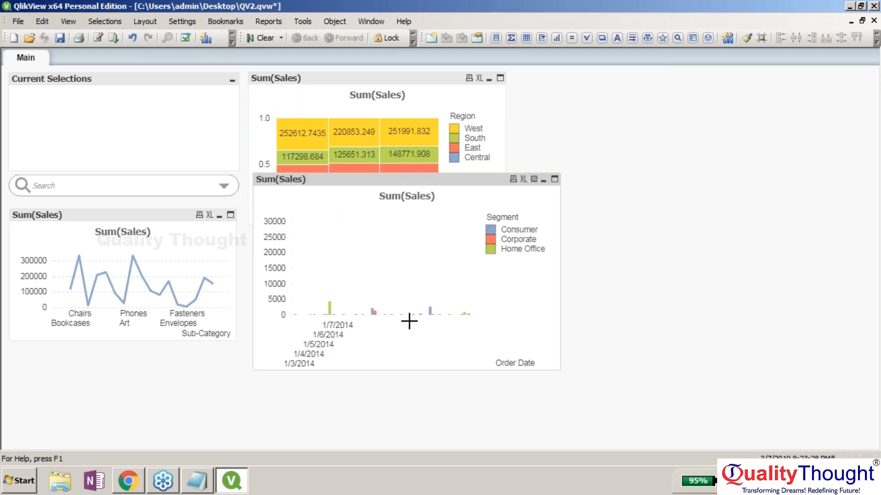
# - Widen the Order Date bar chart and move it up to the left-middle of the sheet
pyautogui.moveTo(559, 369); pyautogui.dragTo(879, 368)
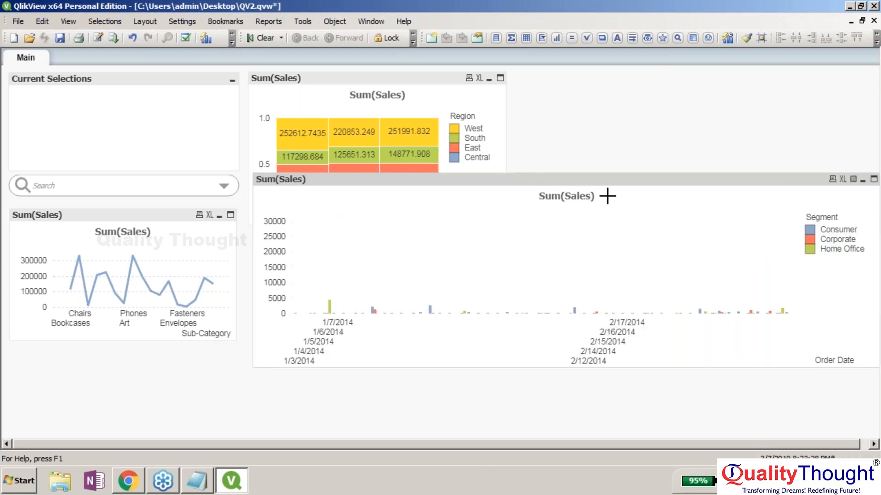
pyautogui.moveTo(608, 196); pyautogui.dragTo(400, 136)
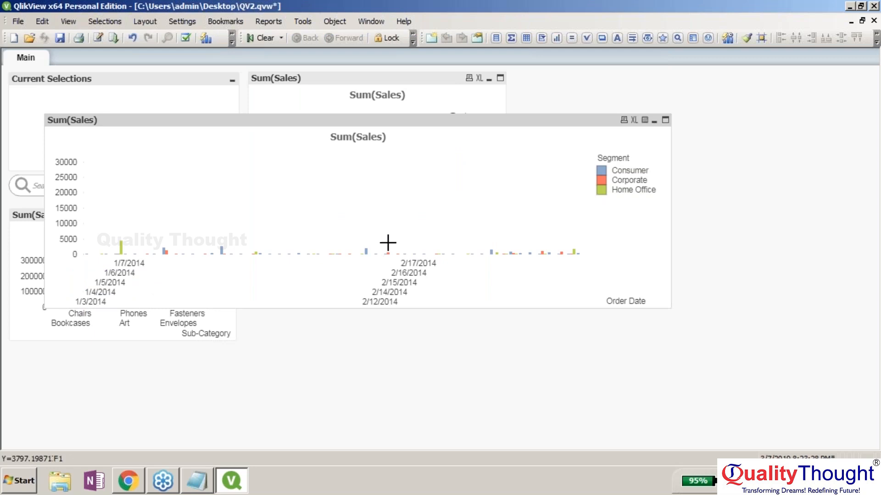
pyautogui.moveTo(573, 250)
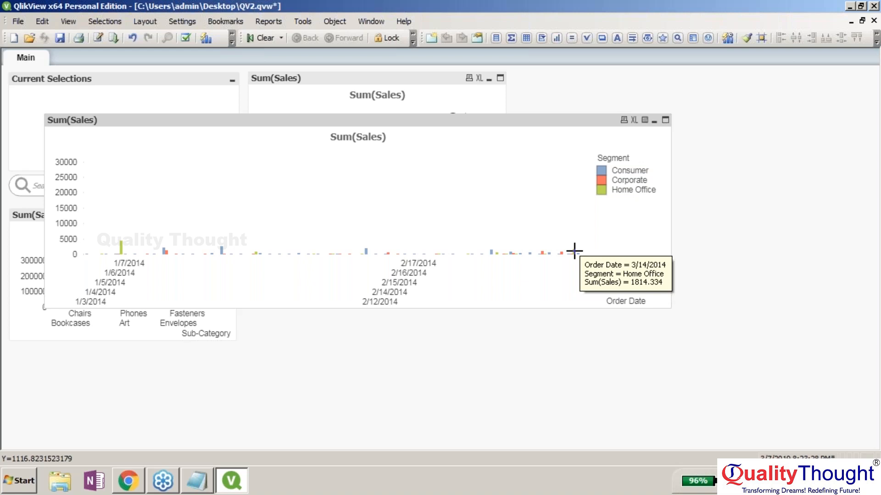
# - Replace the chart's Order Date dimension with Sub-Category, keeping Segment, and apply
pyautogui.rightClick(592, 121)
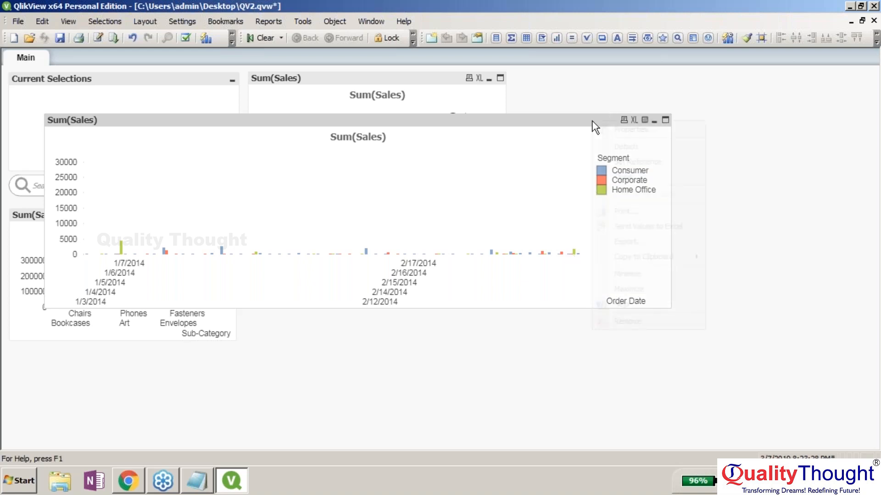
pyautogui.click(612, 133)
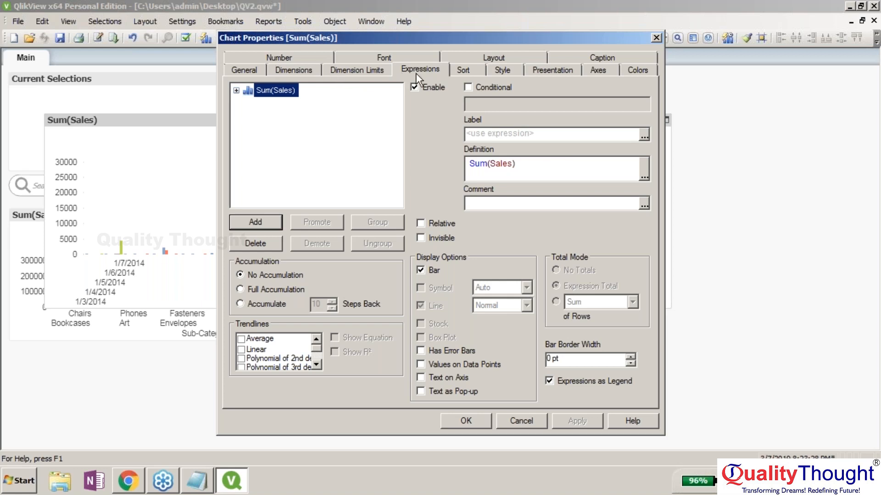
pyautogui.click(305, 72)
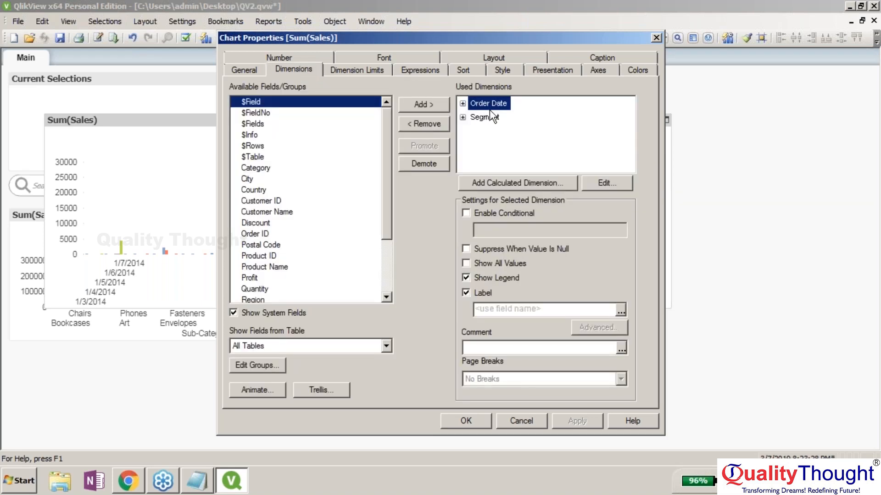
pyautogui.click(417, 122)
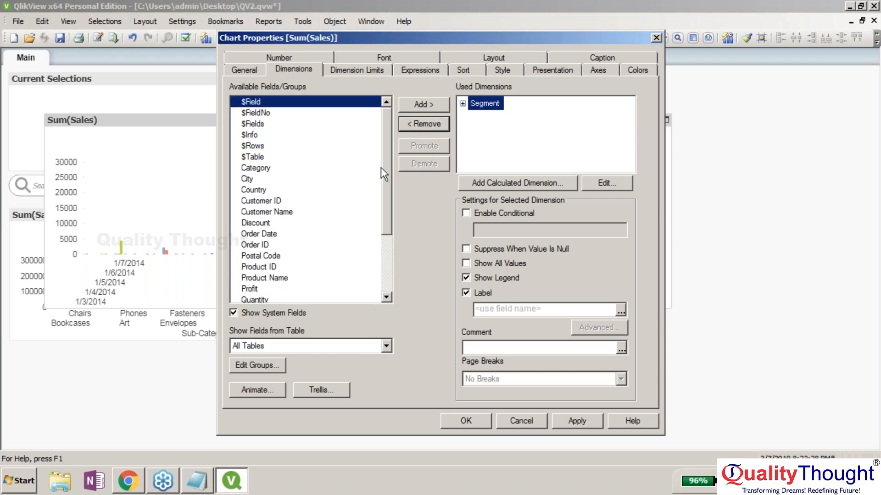
pyautogui.scroll(-3, 307, 291)
pyautogui.moveTo(306, 289)
pyautogui.mouseDown()
pyautogui.moveTo(349, 266)
pyautogui.moveTo(473, 151)
pyautogui.moveTo(522, 90)
pyautogui.moveTo(524, 132)
pyautogui.moveTo(311, 295)
pyautogui.mouseUp()
pyautogui.click(311, 291)
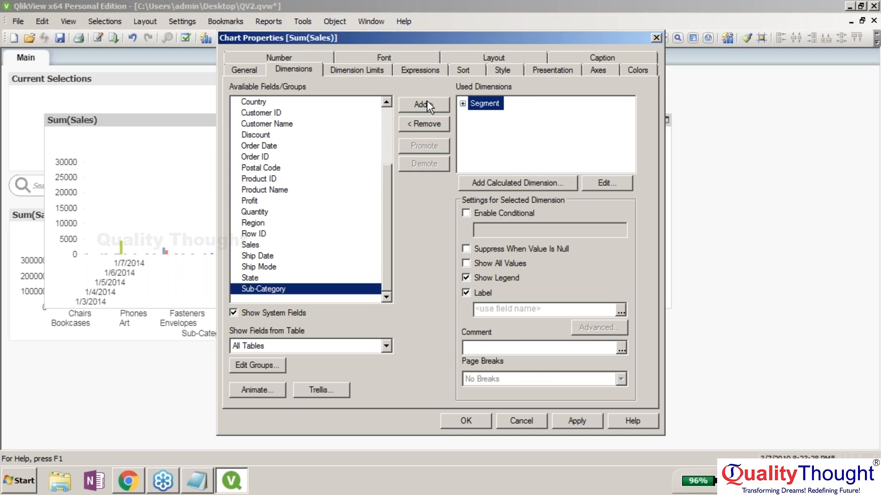
pyautogui.click(427, 104)
pyautogui.click(480, 427)
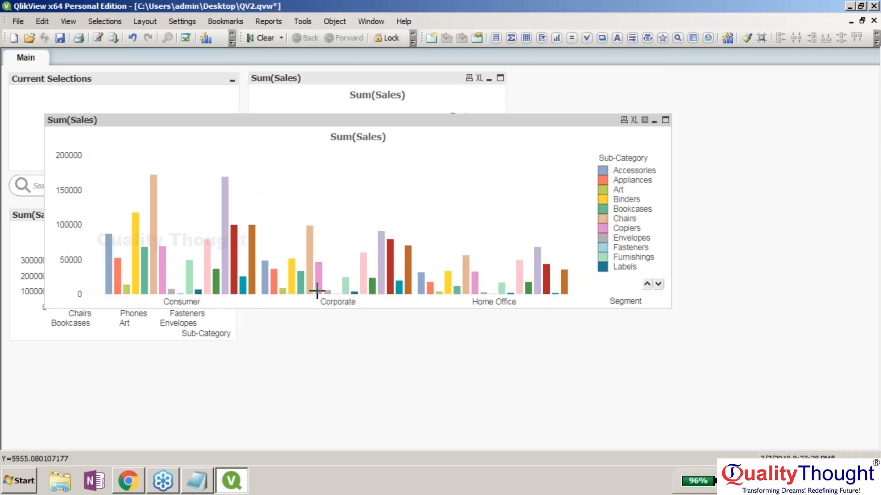
# - Switch the Segment and Sub-Category chart to a pie chart and apply it
pyautogui.rightClick(536, 118)
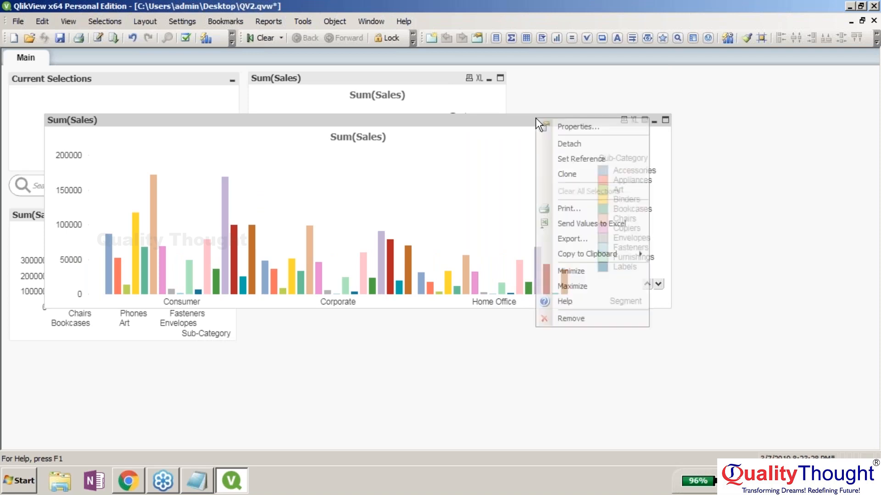
pyautogui.click(570, 130)
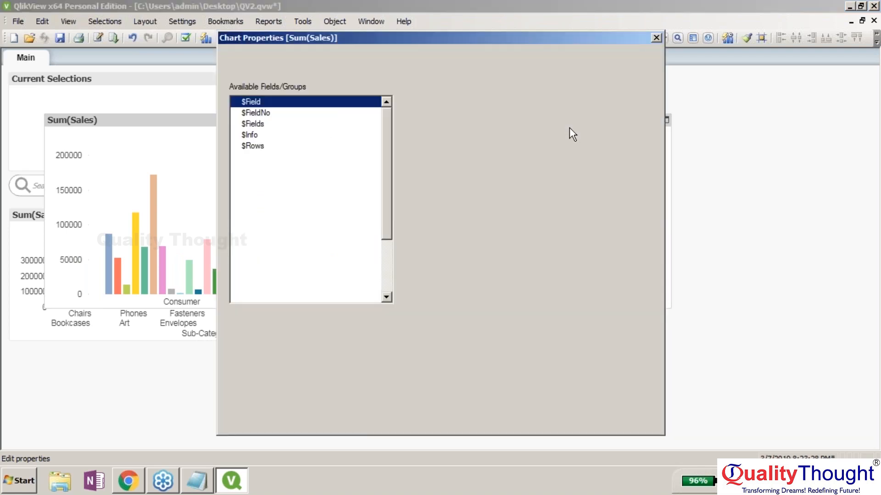
pyautogui.click(254, 68)
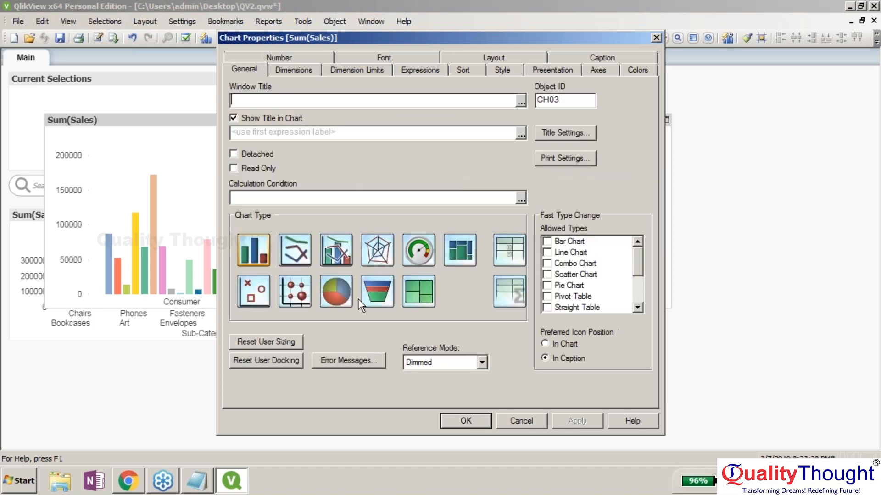
pyautogui.click(347, 295)
pyautogui.click(560, 421)
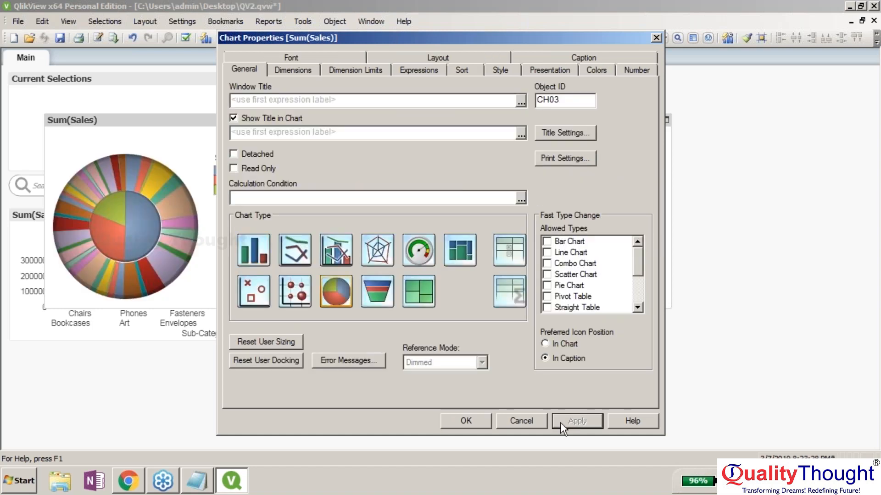
pyautogui.moveTo(499, 40)
pyautogui.mouseDown()
pyautogui.moveTo(705, 40)
pyautogui.moveTo(518, 168)
pyautogui.moveTo(492, 26)
pyautogui.mouseUp()
pyautogui.scroll(-2, 560, 264)
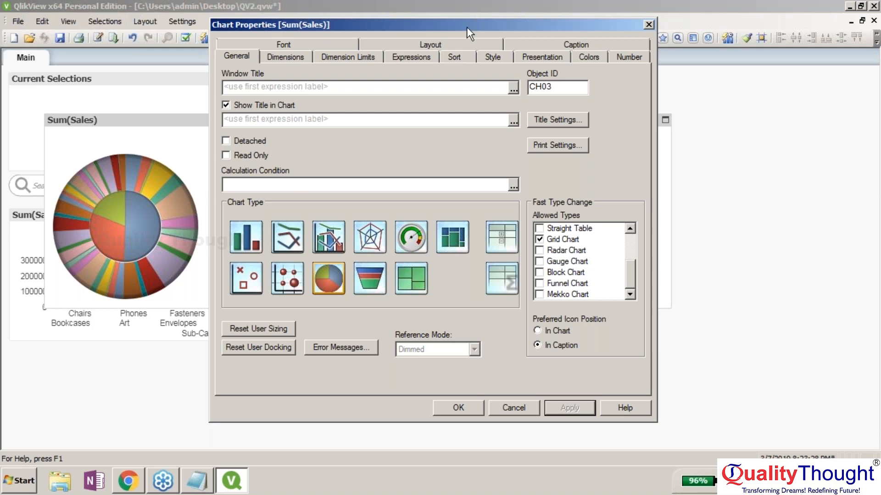
pyautogui.moveTo(466, 26); pyautogui.dragTo(385, 409)
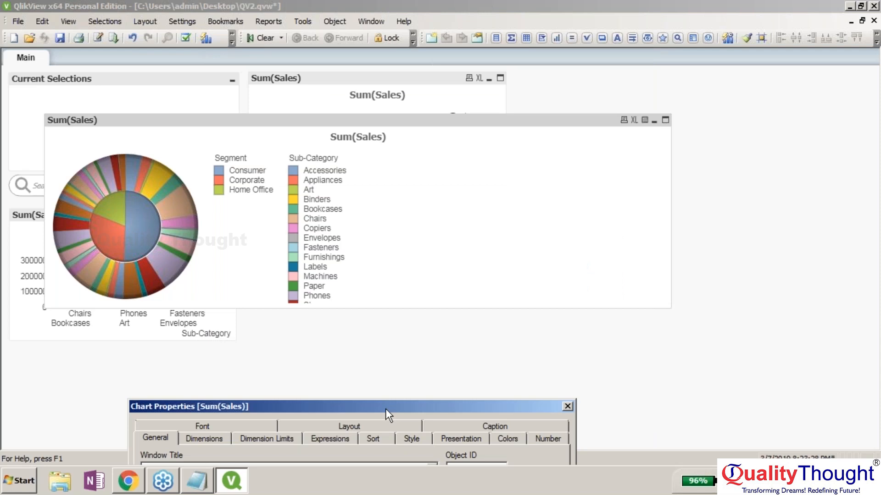
pyautogui.moveTo(385, 408); pyautogui.dragTo(579, 102)
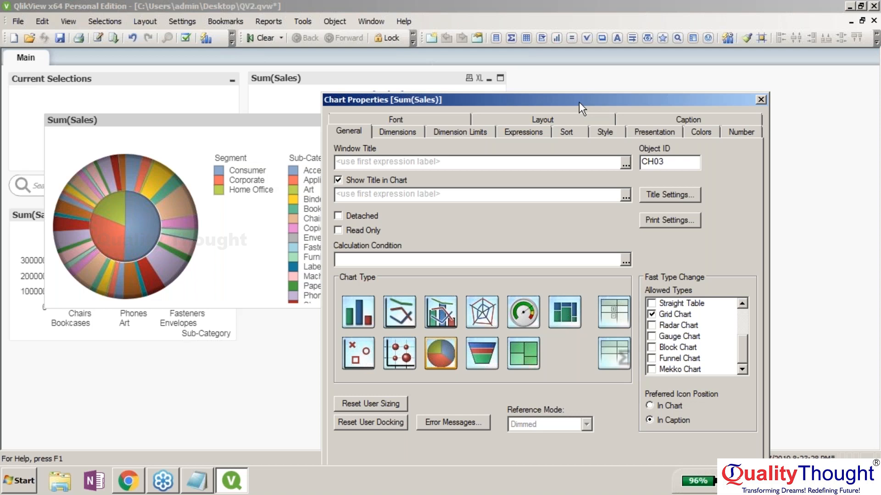
pyautogui.moveTo(578, 102); pyautogui.dragTo(497, 26)
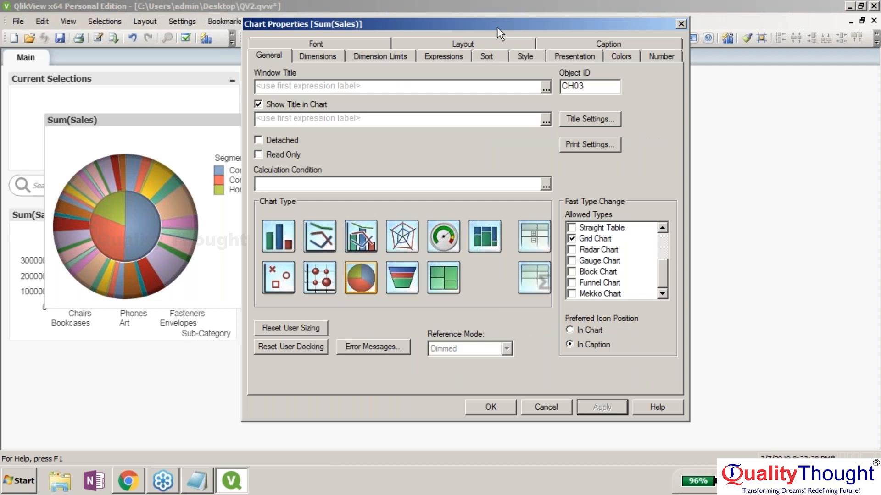
pyautogui.moveTo(497, 27); pyautogui.dragTo(472, 41)
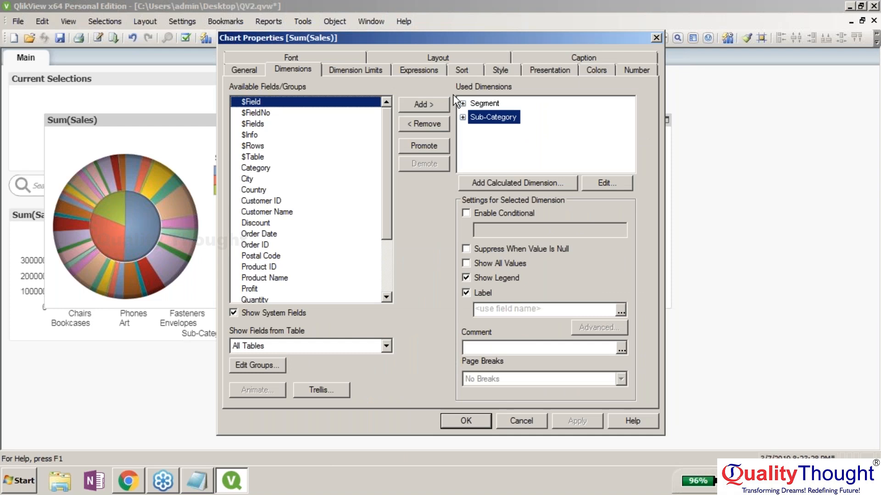
# - Change the chart type back to a bar chart and apply it
pyautogui.click(244, 70)
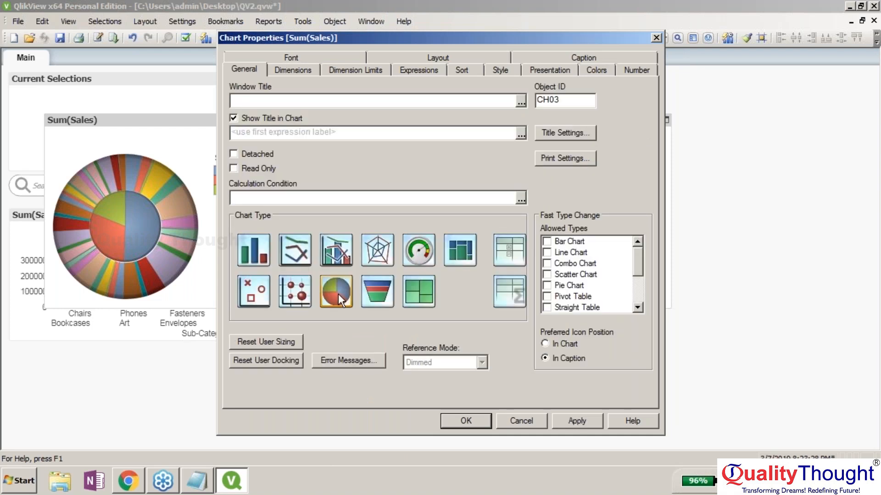
pyautogui.click(254, 250)
pyautogui.click(576, 422)
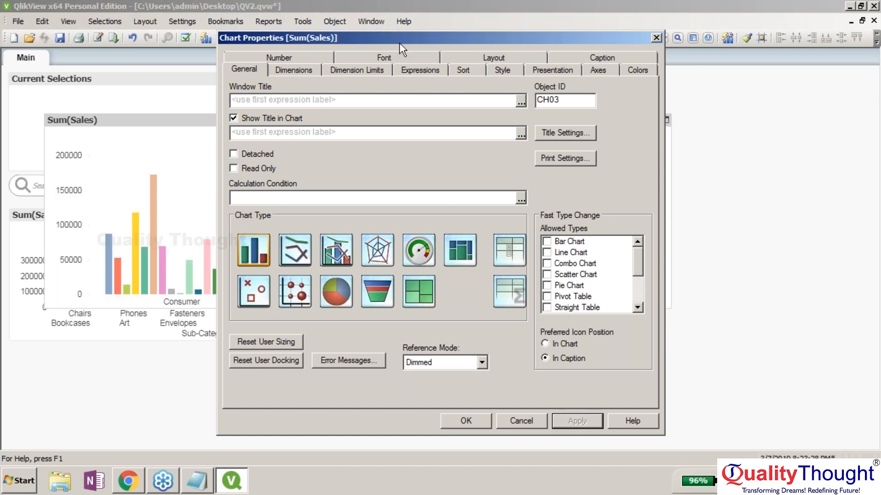
pyautogui.moveTo(399, 43); pyautogui.dragTo(466, 107)
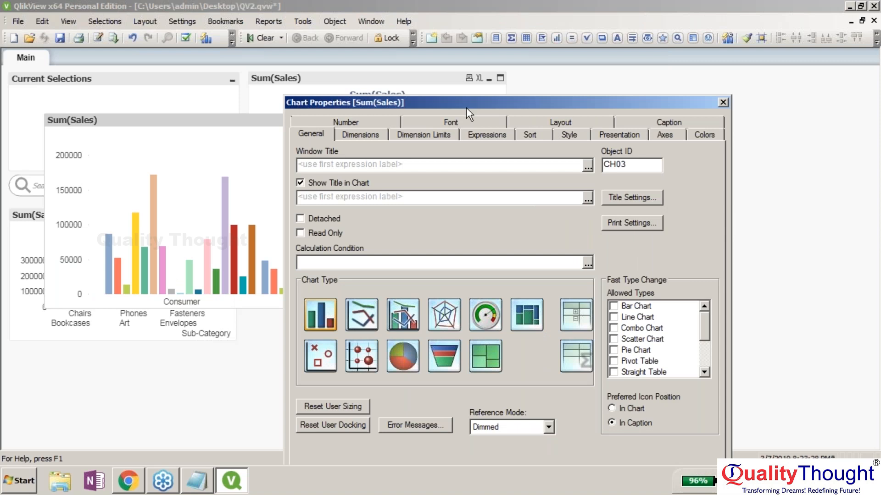
pyautogui.moveTo(466, 107); pyautogui.dragTo(410, 22)
# - Set the chart's bar orientation to horizontal and apply
pyautogui.click(521, 55)
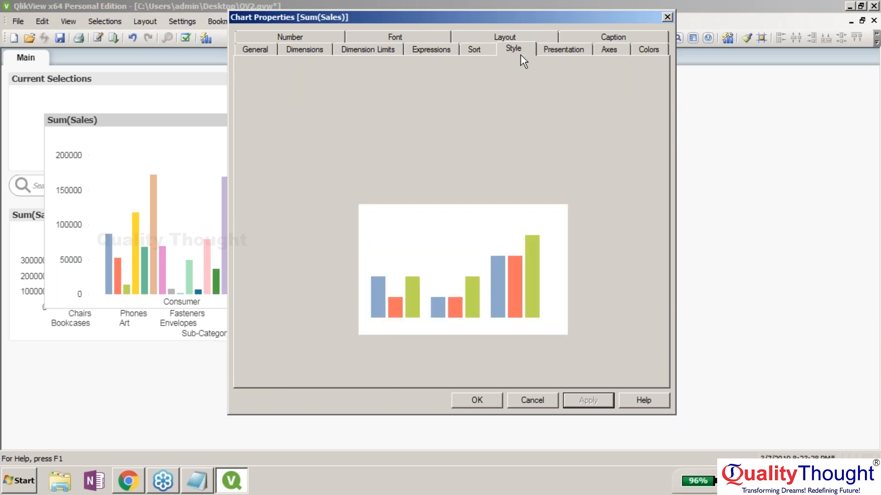
pyautogui.click(434, 102)
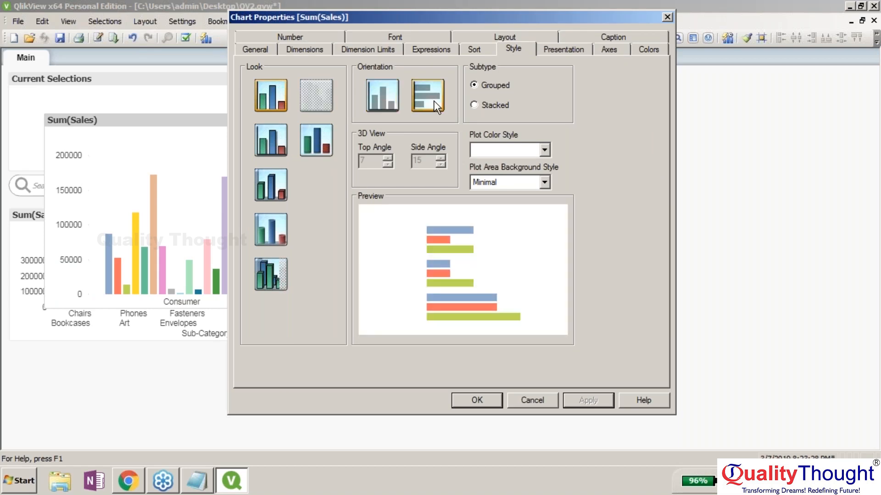
pyautogui.click(589, 401)
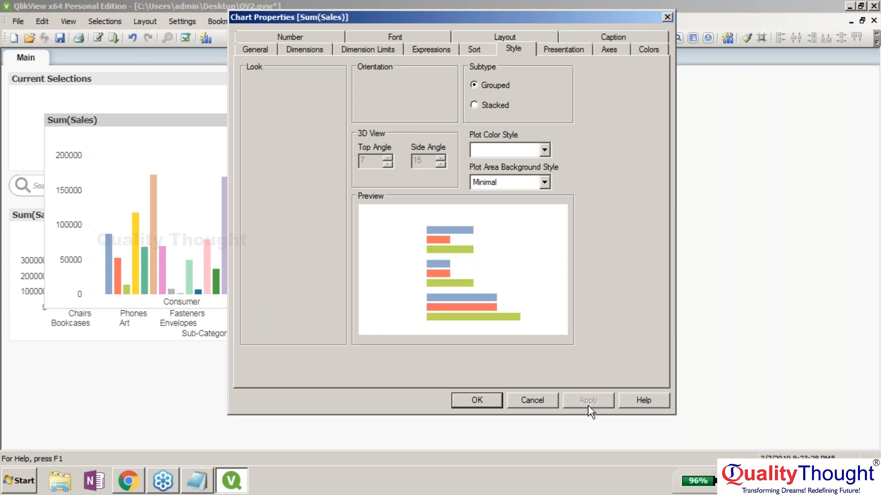
pyautogui.moveTo(469, 16); pyautogui.dragTo(654, 34)
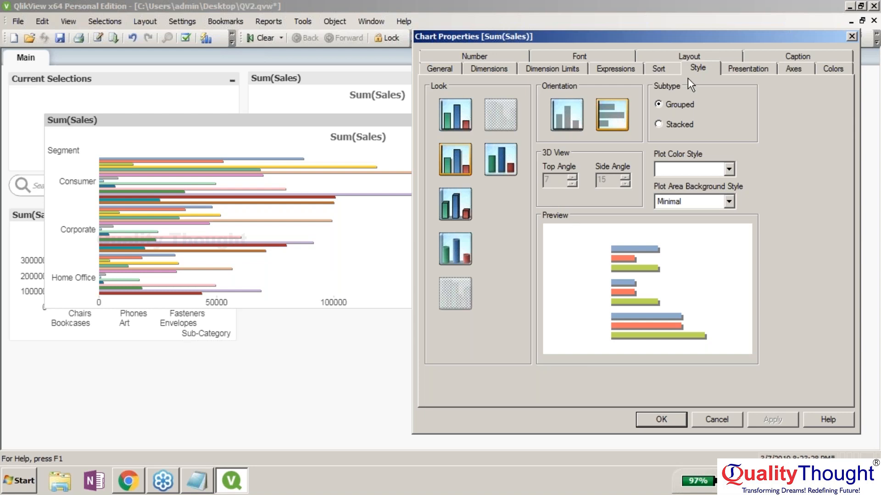
# - Set the bar subtype to Stacked and close the chart properties
pyautogui.click(657, 125)
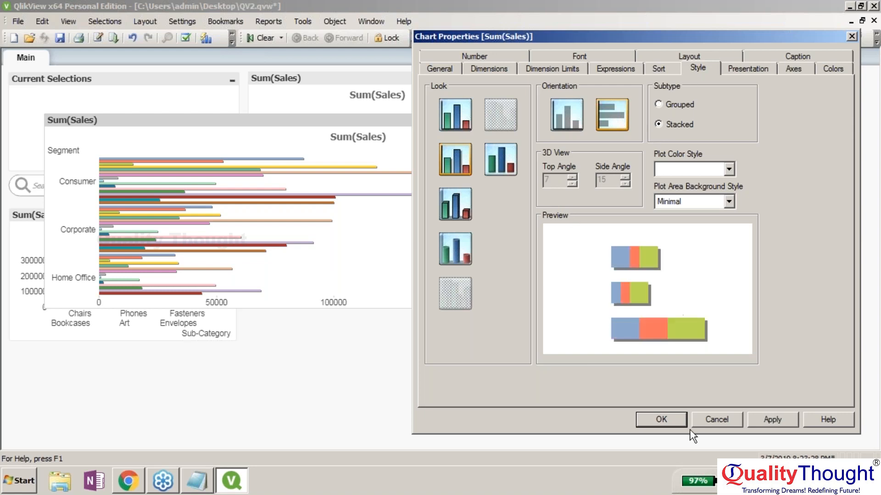
pyautogui.click(659, 419)
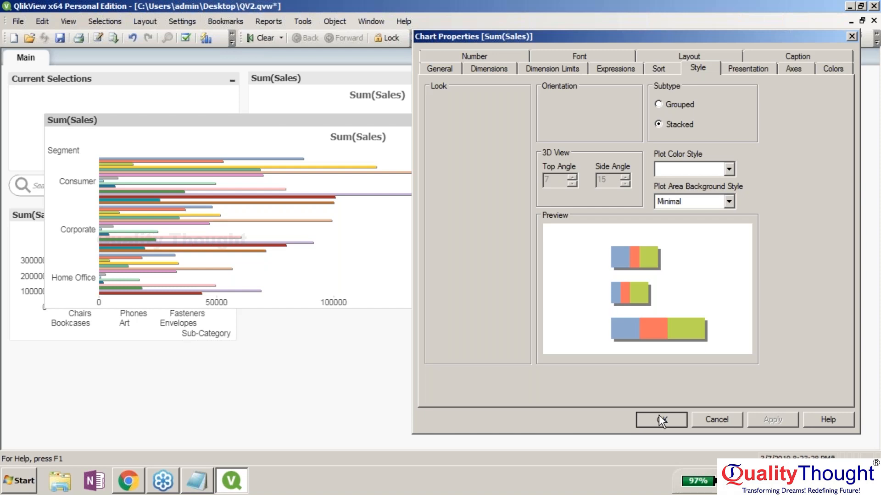
pyautogui.click(659, 418)
pyautogui.rightClick(502, 118)
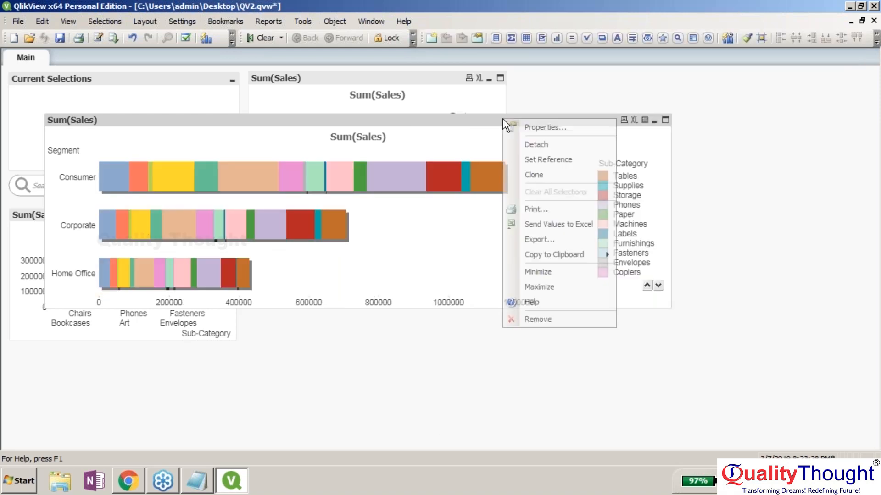
# - Add Region as a third dimension after Segment and Sub-Category and apply it
pyautogui.click(541, 128)
pyautogui.click(249, 69)
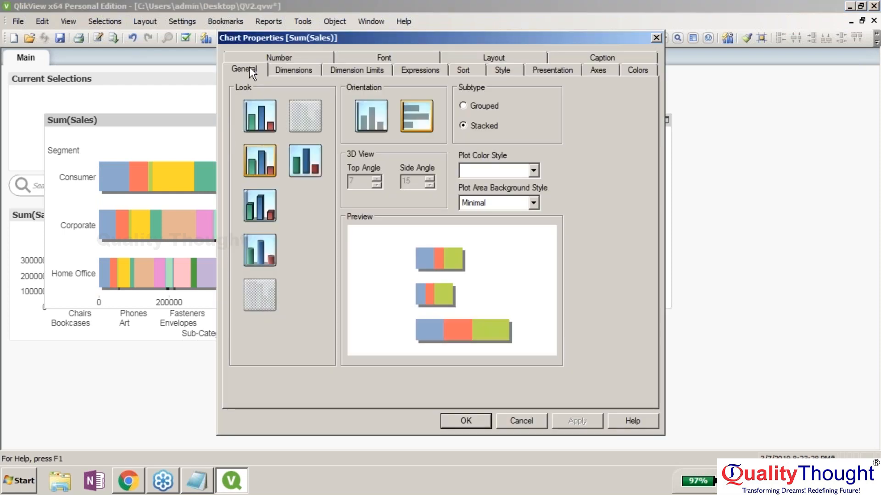
pyautogui.click(294, 69)
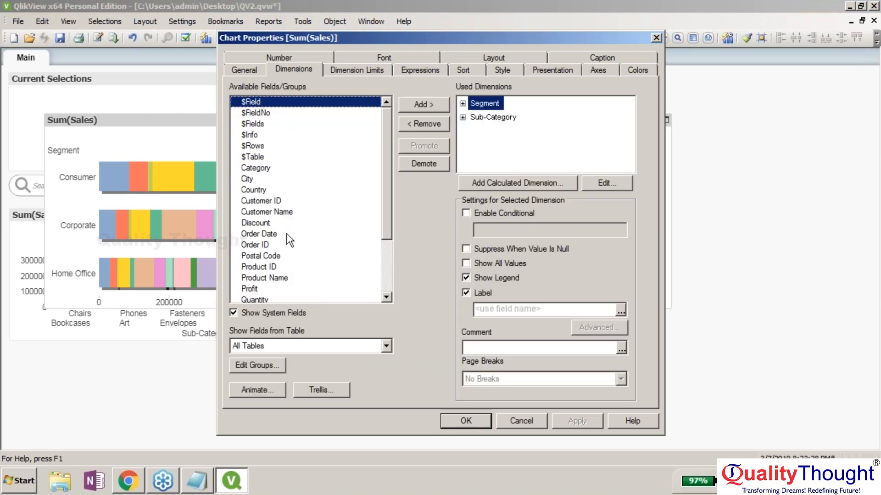
pyautogui.moveTo(389, 177); pyautogui.dragTo(370, 216)
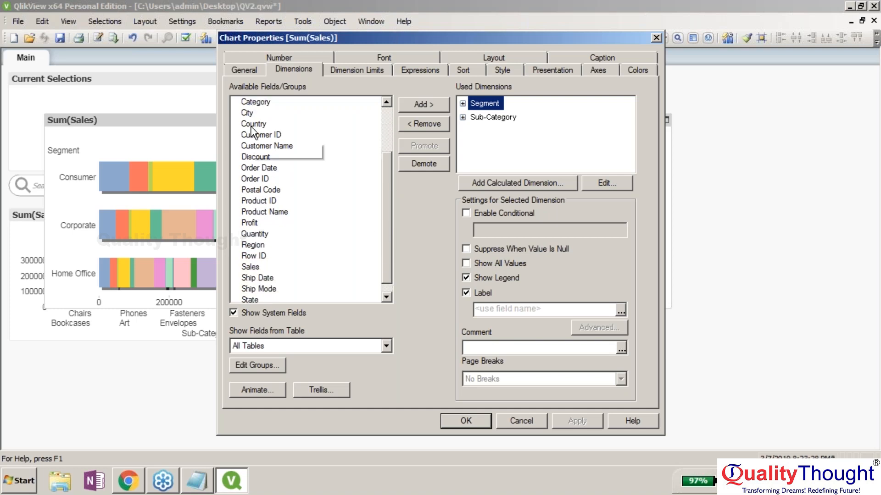
pyautogui.click(247, 114)
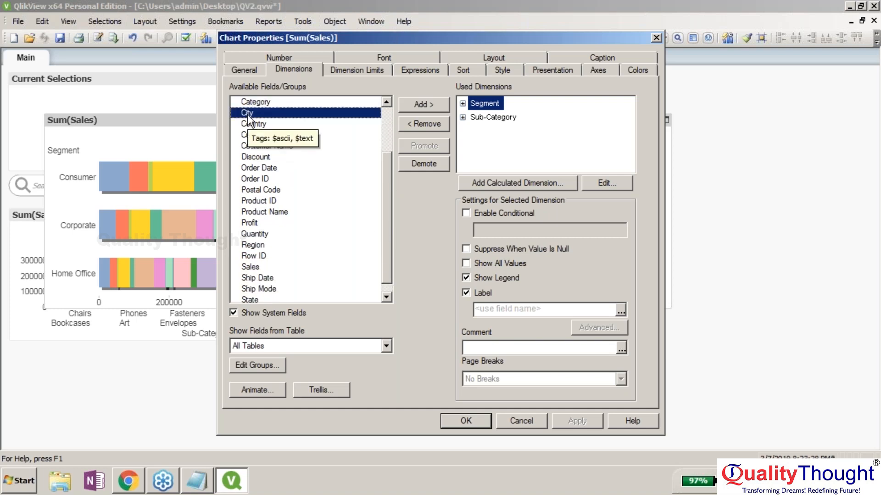
pyautogui.click(295, 246)
pyautogui.click(419, 105)
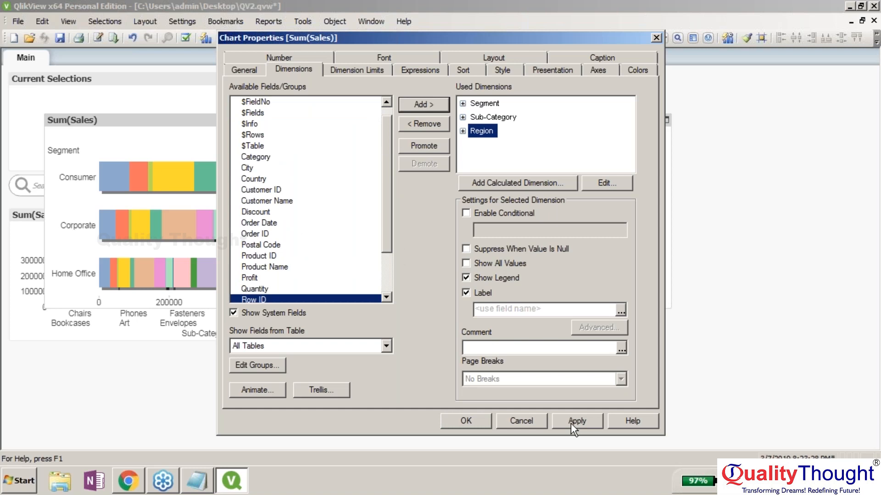
pyautogui.click(571, 423)
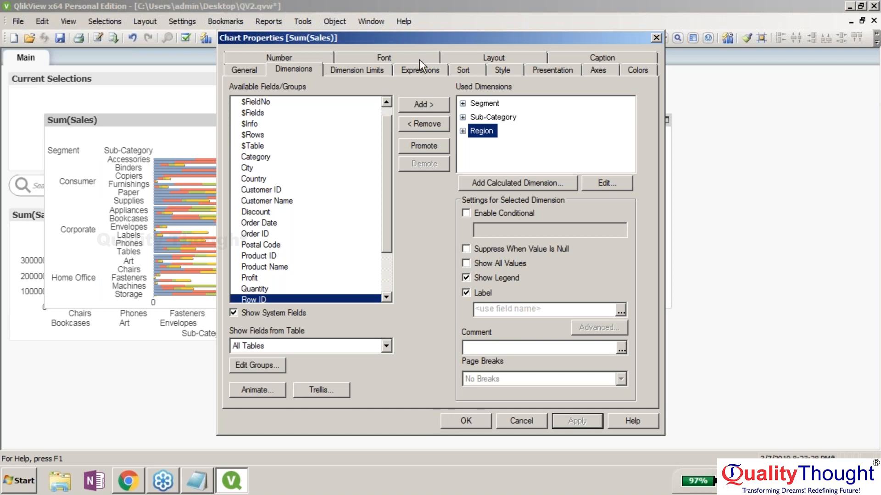
pyautogui.click(492, 67)
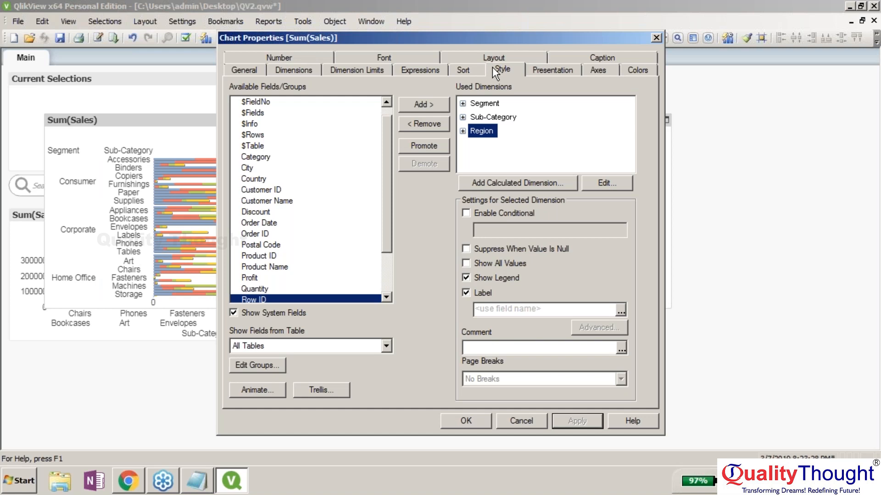
# - Try Light Gradient colours and Frame and Shadow backgrounds, leaving the plot background Minimal
pyautogui.click(532, 169)
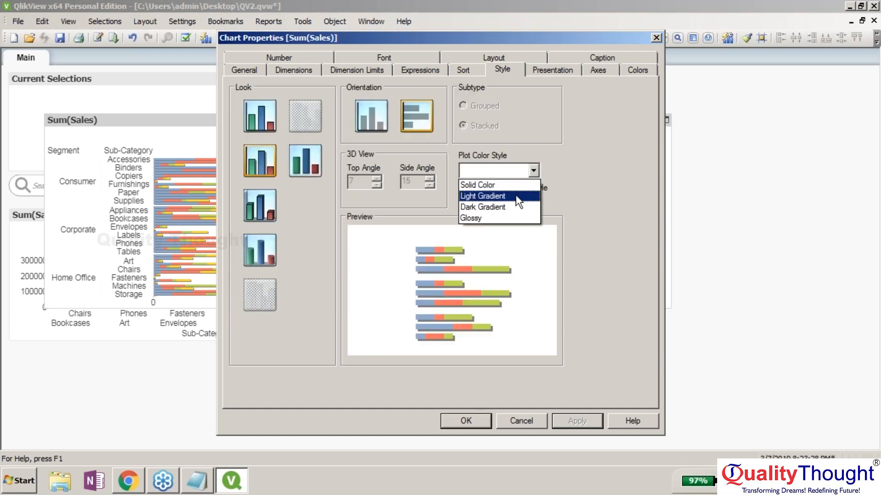
pyautogui.click(515, 194)
pyautogui.click(567, 422)
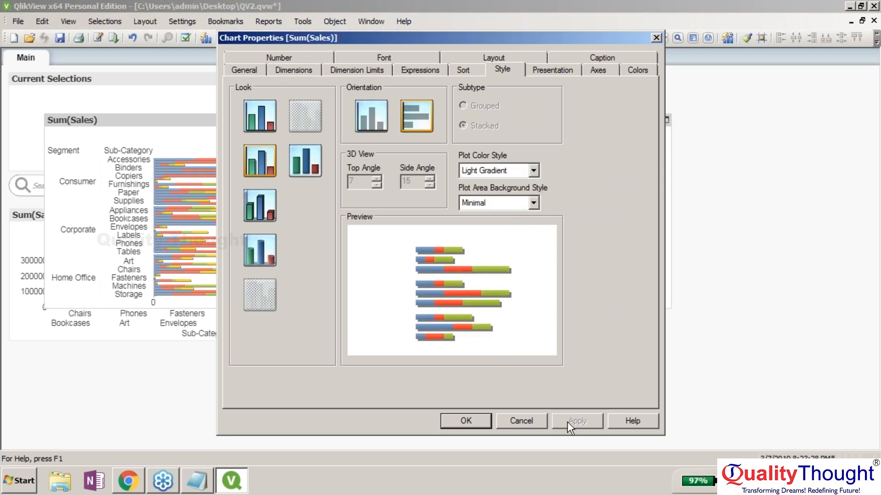
pyautogui.click(533, 203)
pyautogui.click(520, 221)
pyautogui.click(533, 203)
pyautogui.click(528, 231)
pyautogui.click(534, 203)
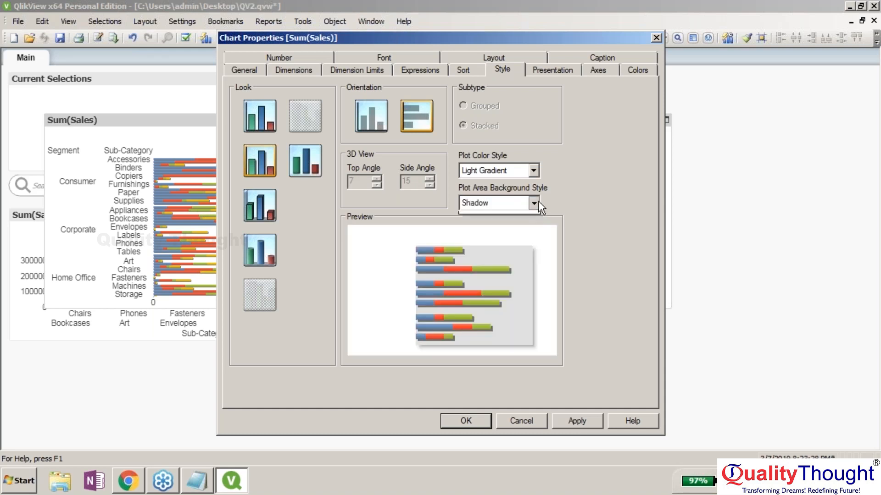
pyautogui.click(530, 238)
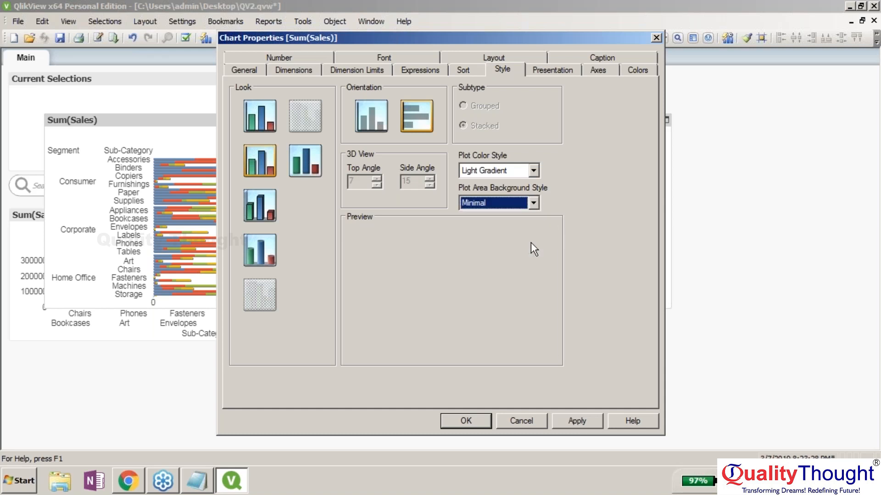
# - Set the plot colour style to Glossy and apply it
pyautogui.click(516, 170)
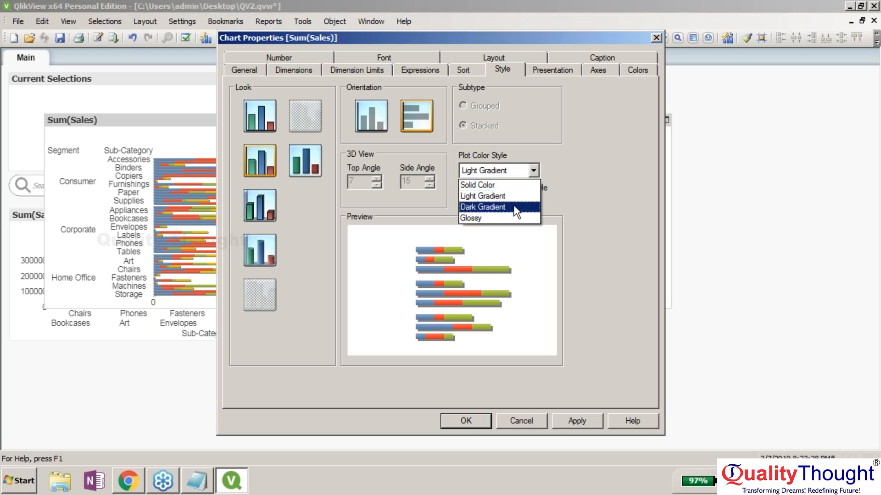
pyautogui.click(517, 207)
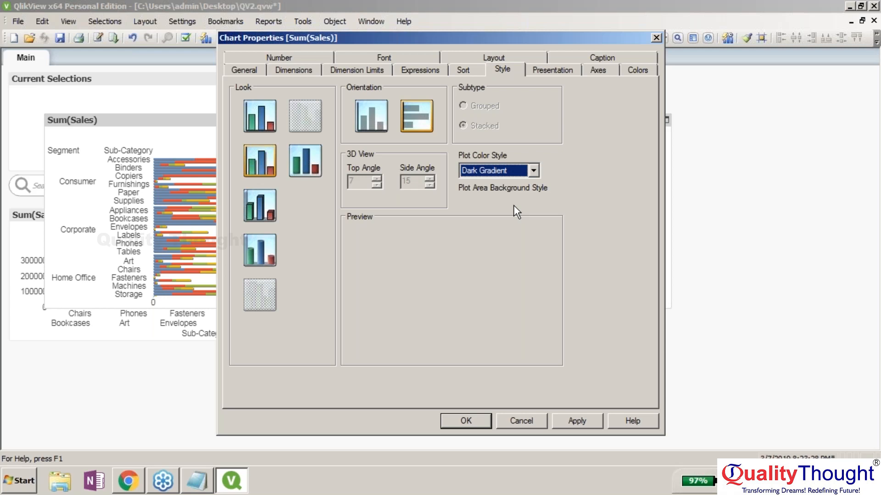
pyautogui.click(508, 174)
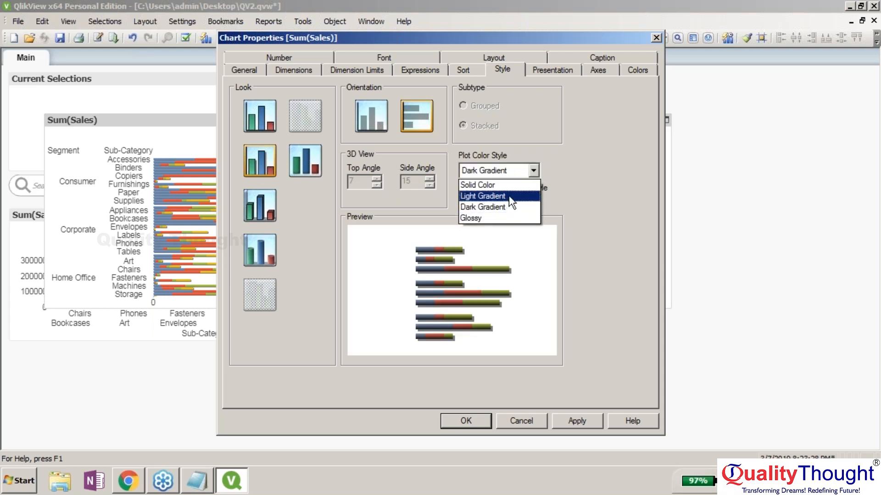
pyautogui.click(509, 218)
pyautogui.click(566, 422)
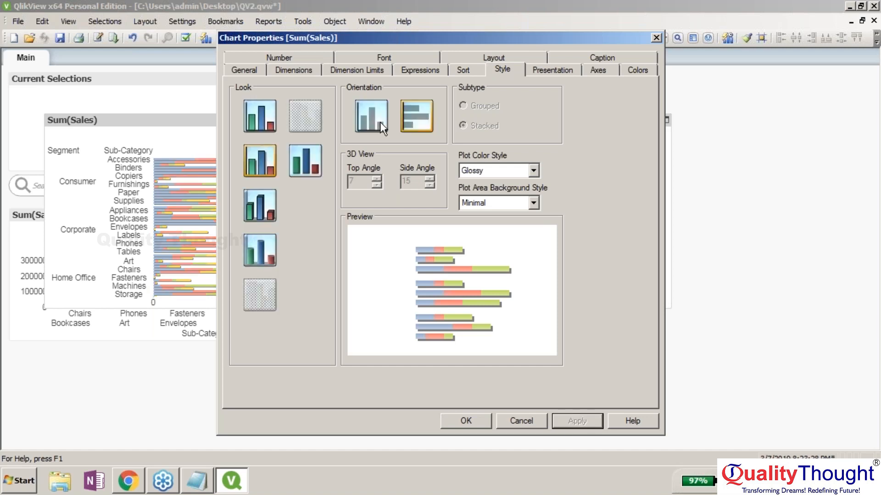
# - Make the bars vertical with the plain flat look, then apply and close properties
pyautogui.click(380, 122)
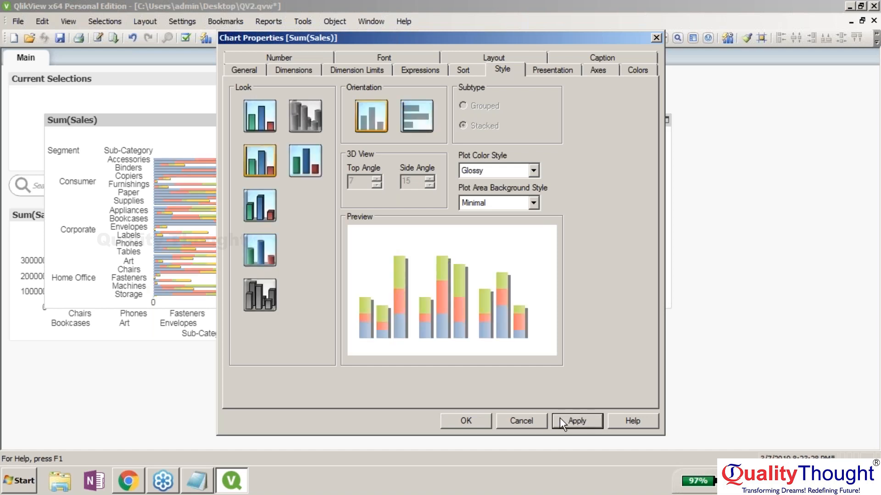
pyautogui.click(560, 420)
pyautogui.click(266, 298)
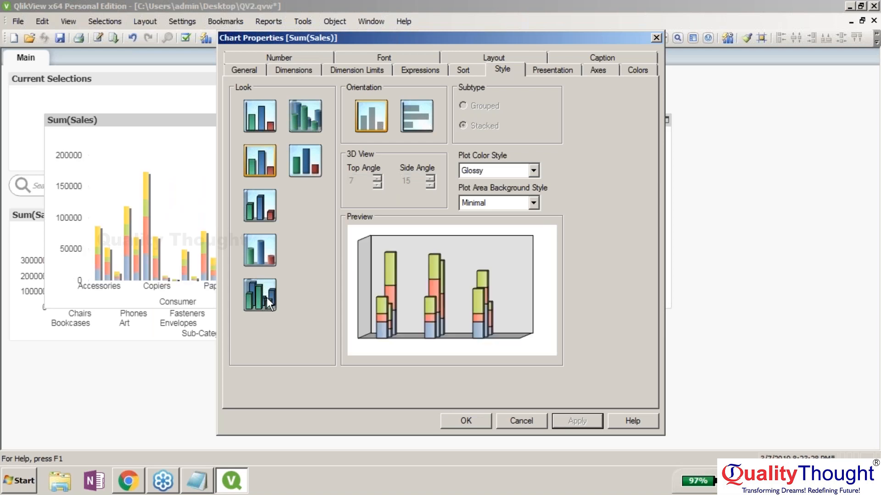
pyautogui.click(266, 297)
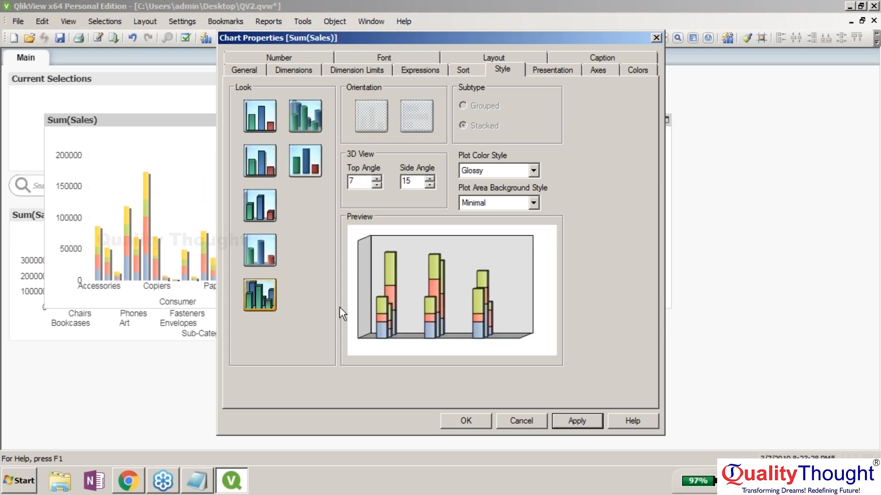
pyautogui.click(245, 200)
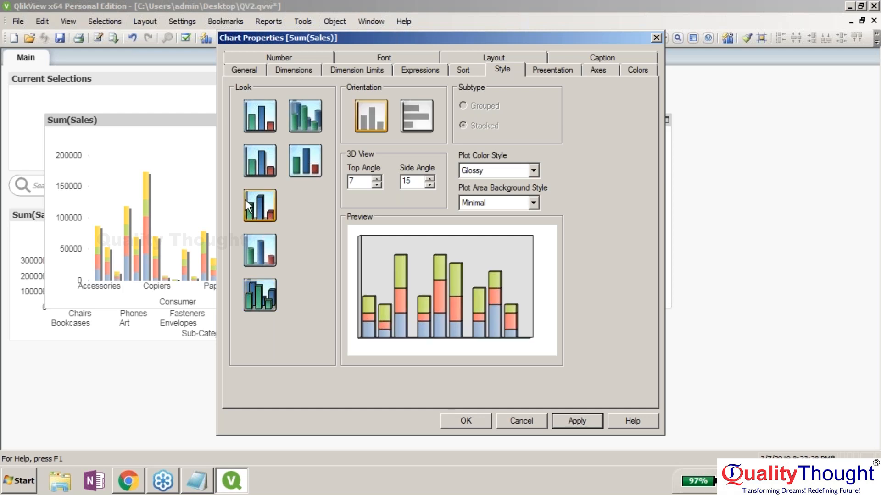
pyautogui.click(258, 118)
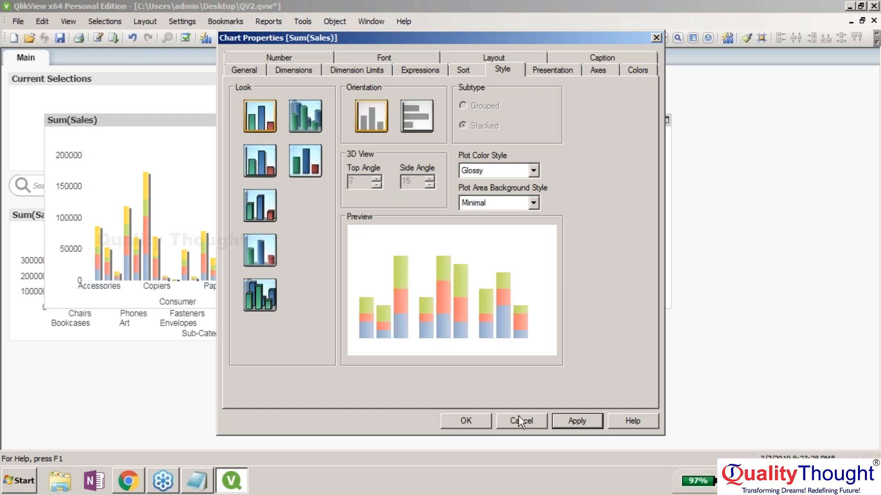
pyautogui.click(569, 421)
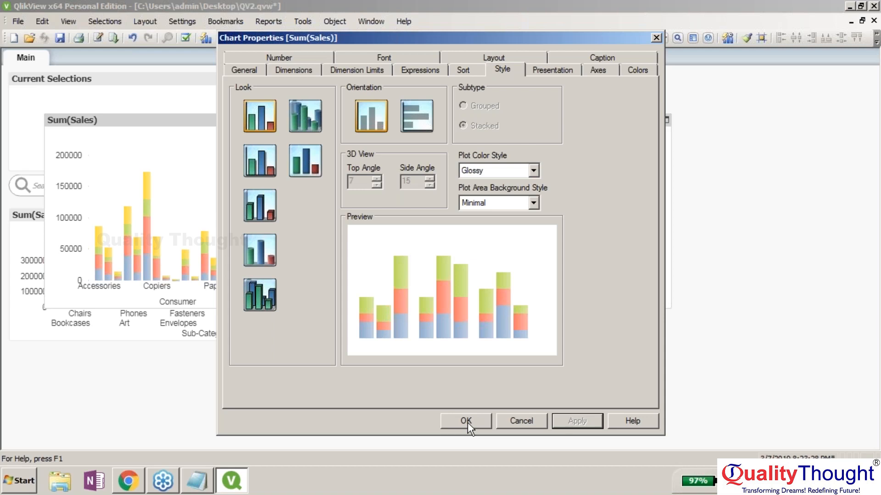
pyautogui.click(467, 421)
pyautogui.rightClick(557, 123)
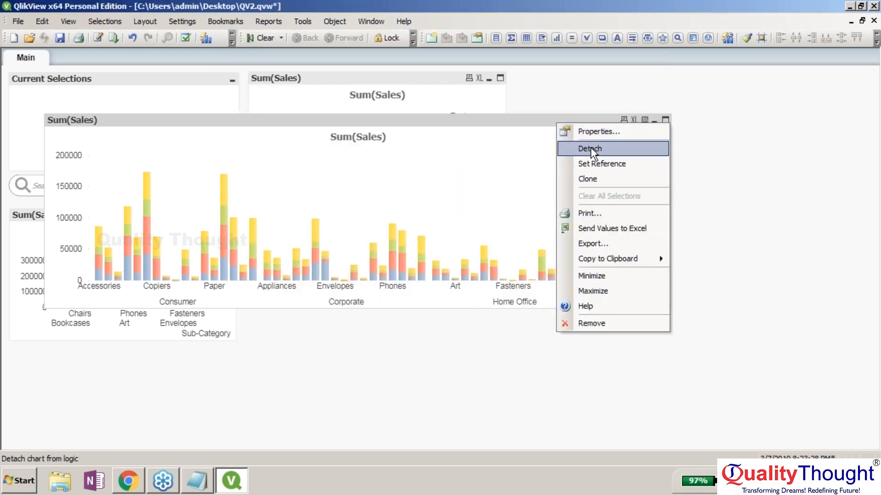
# - Label the Sum(Sales) expression 'Grid Chart', apply it, and show the chart's dimensions
pyautogui.click(587, 133)
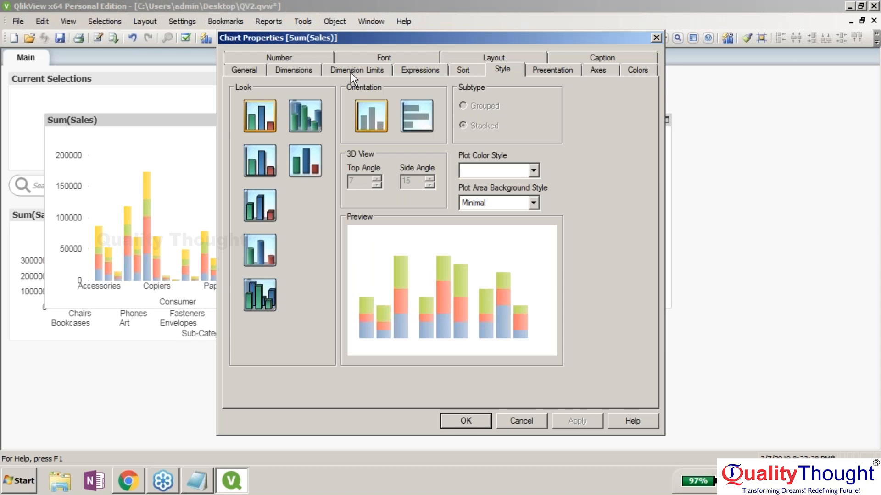
pyautogui.click(420, 71)
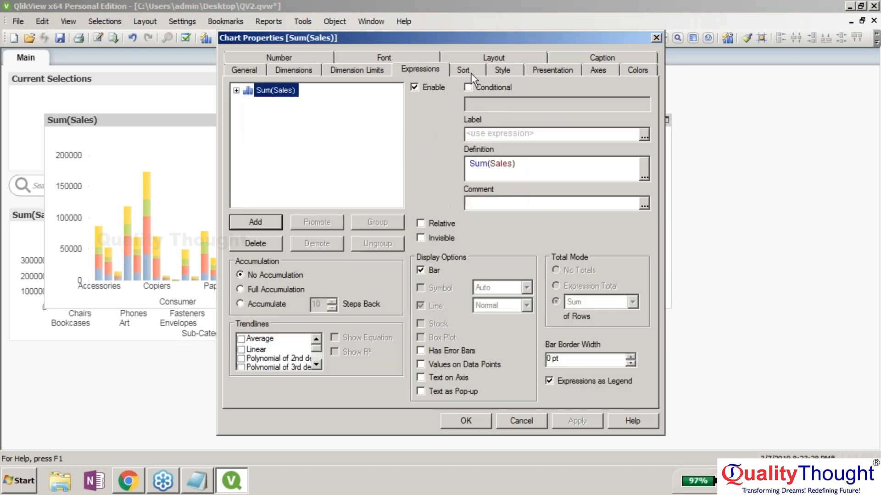
pyautogui.click(490, 133)
pyautogui.write('Grid Chart')
pyautogui.click(577, 420)
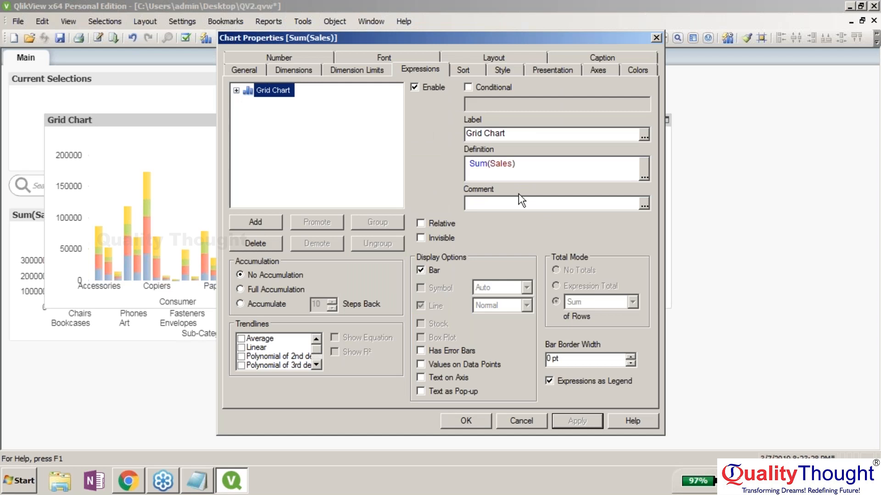
pyautogui.moveTo(440, 35); pyautogui.dragTo(497, 27)
pyautogui.click(365, 62)
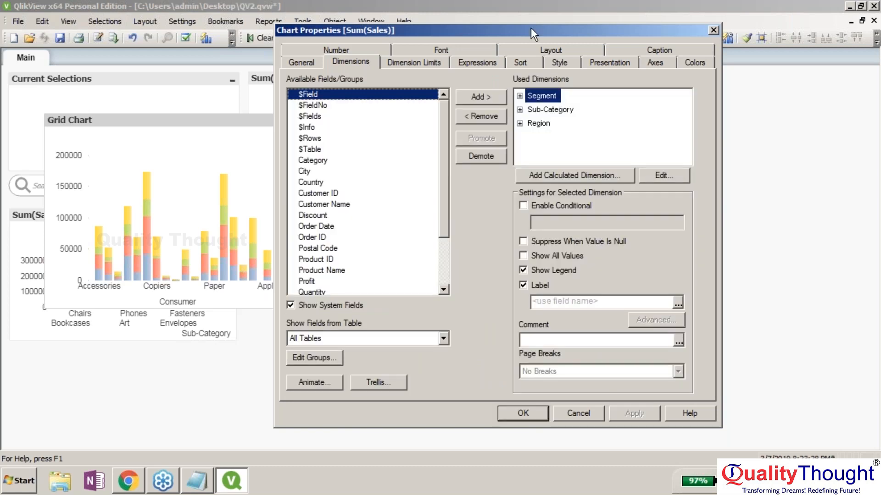
# - Change the chart type to Grid chart, apply and close, then enlarge the chart
pyautogui.moveTo(530, 27); pyautogui.dragTo(548, 32)
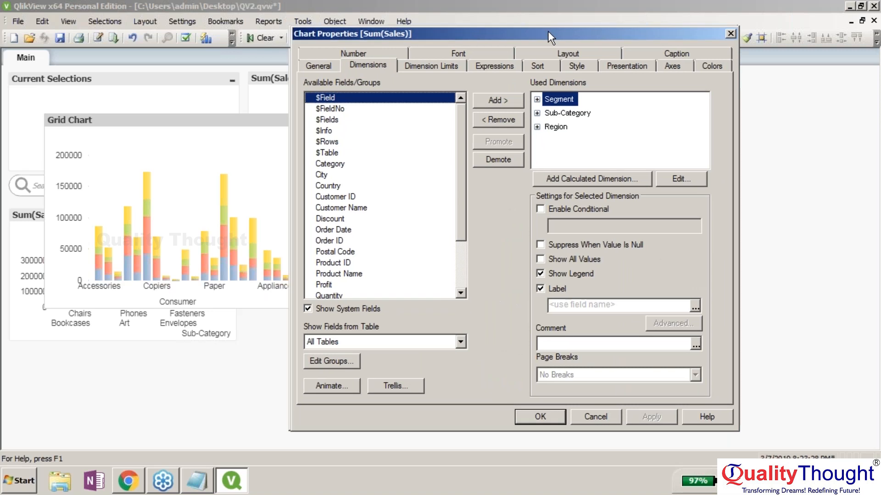
pyautogui.moveTo(548, 31); pyautogui.dragTo(614, 62)
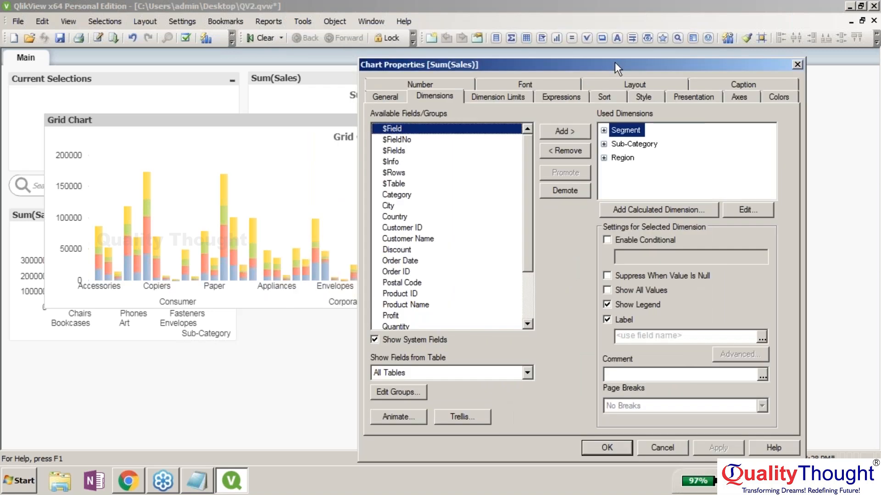
pyautogui.moveTo(615, 64); pyautogui.dragTo(570, 21)
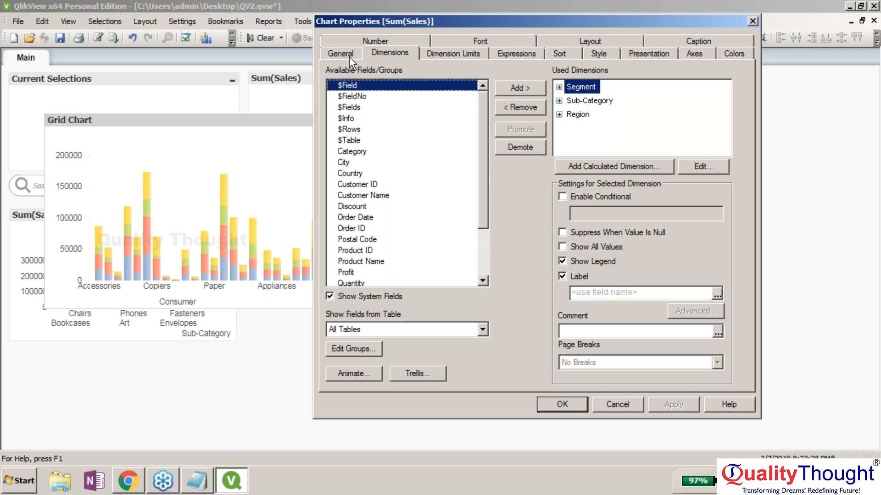
pyautogui.click(348, 57)
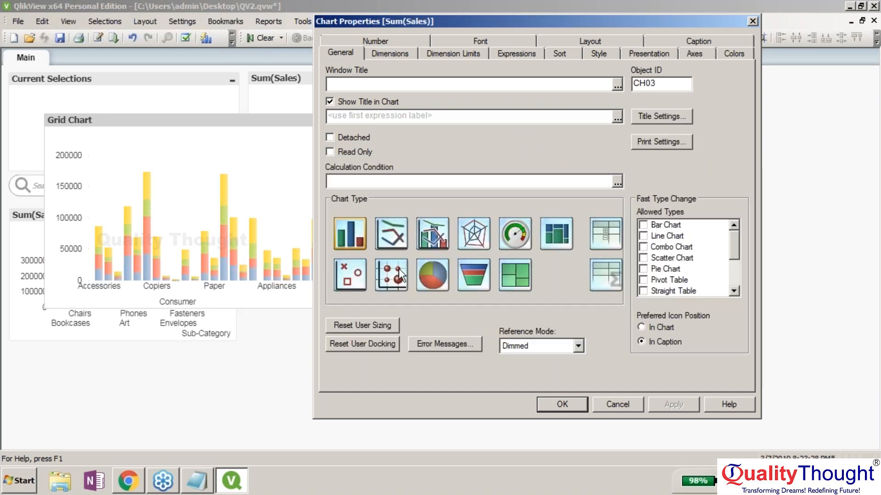
pyautogui.click(398, 274)
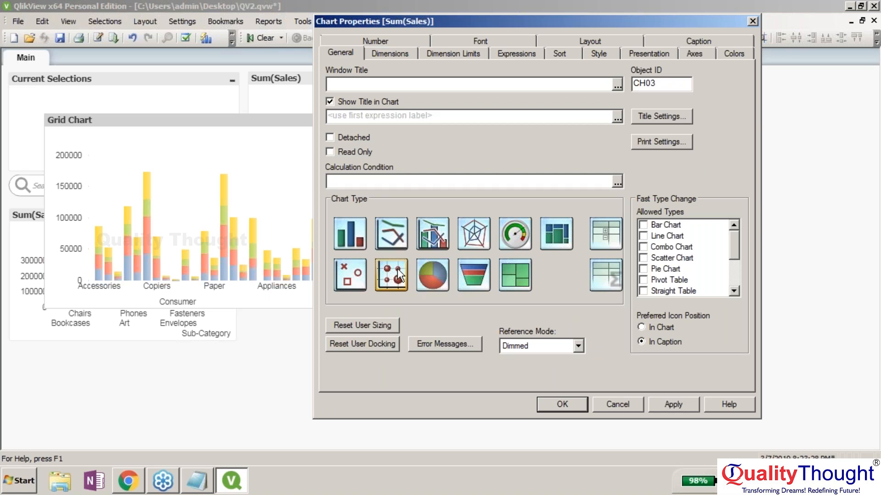
pyautogui.click(657, 404)
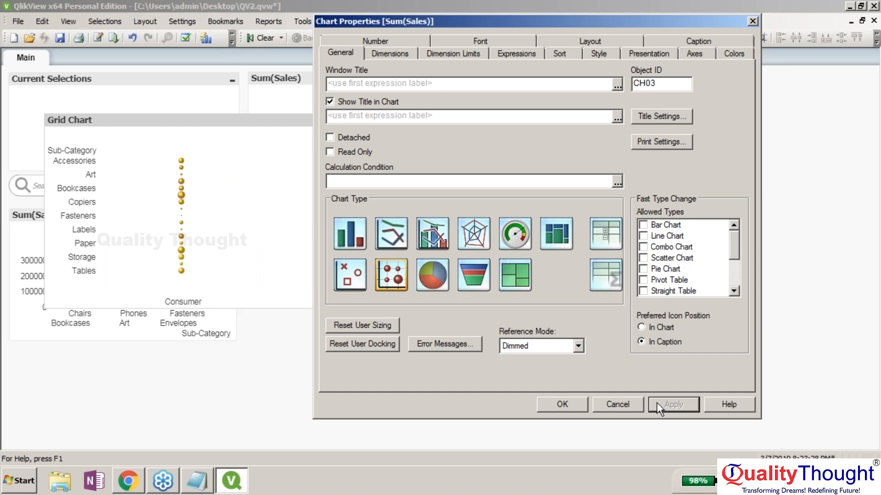
pyautogui.press('Return')
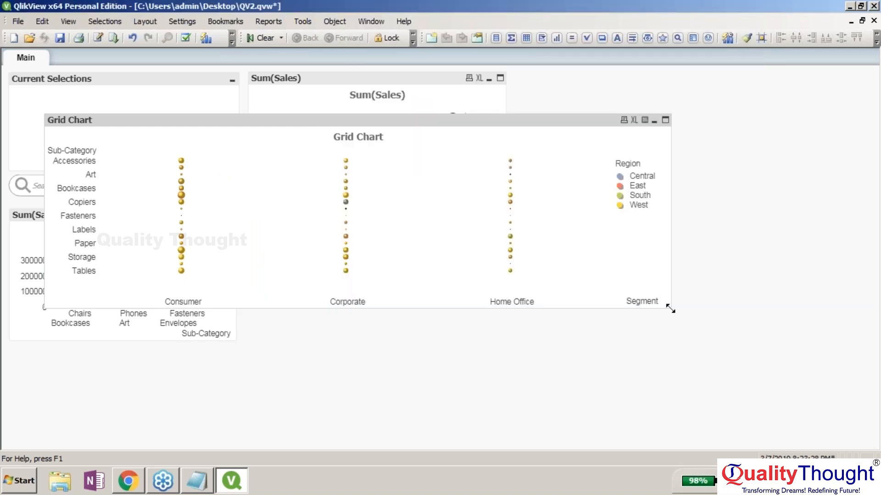
pyautogui.moveTo(670, 309); pyautogui.dragTo(771, 380)
# - Remove Sub-Category from the grid chart's dimensions, apply, close, and resize the chart
pyautogui.rightClick(574, 122)
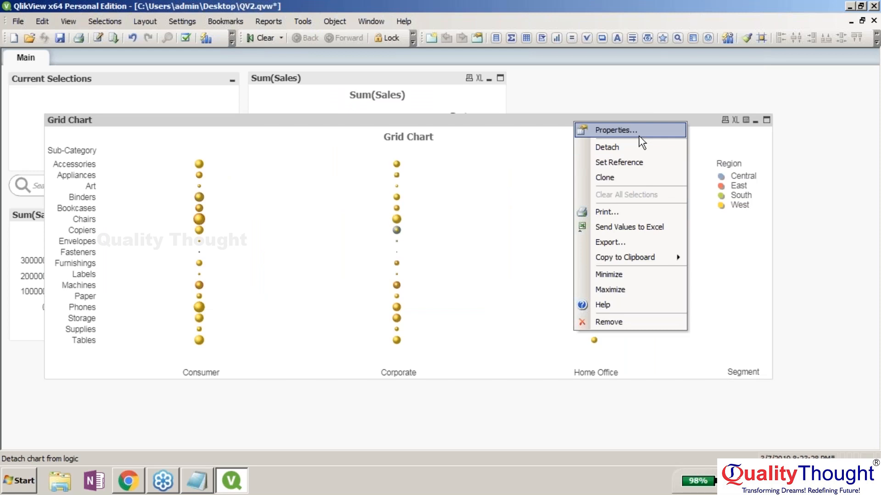
pyautogui.click(615, 130)
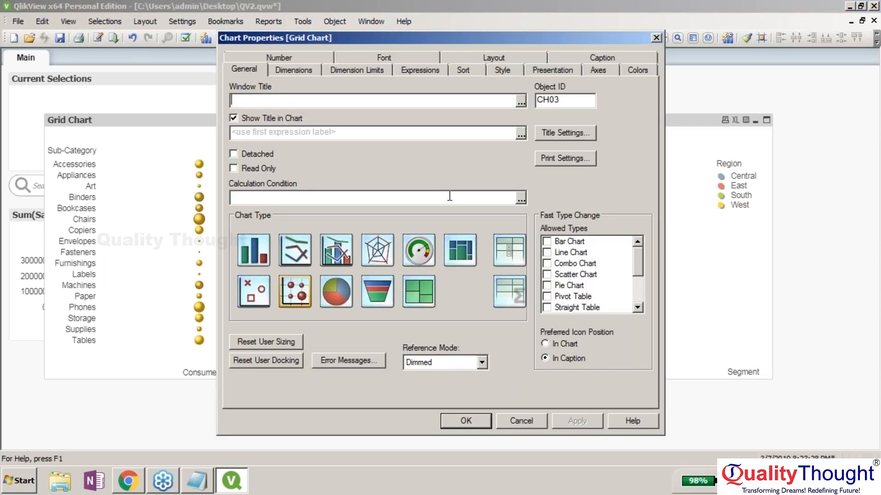
pyautogui.hotkey('ctrl', 'Tab')
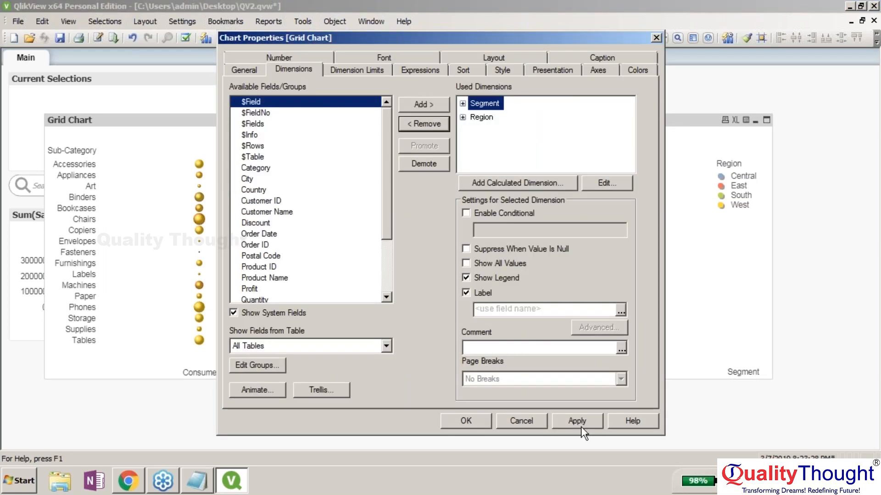
pyautogui.click(579, 425)
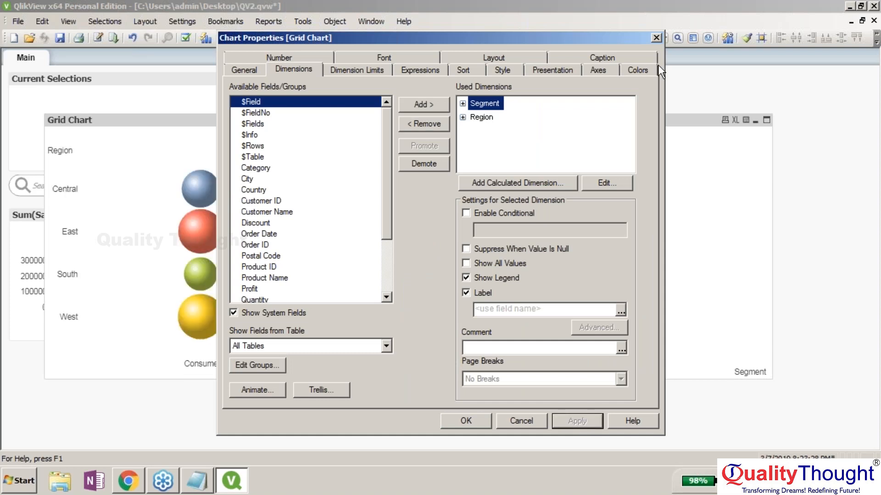
pyautogui.press('Return')
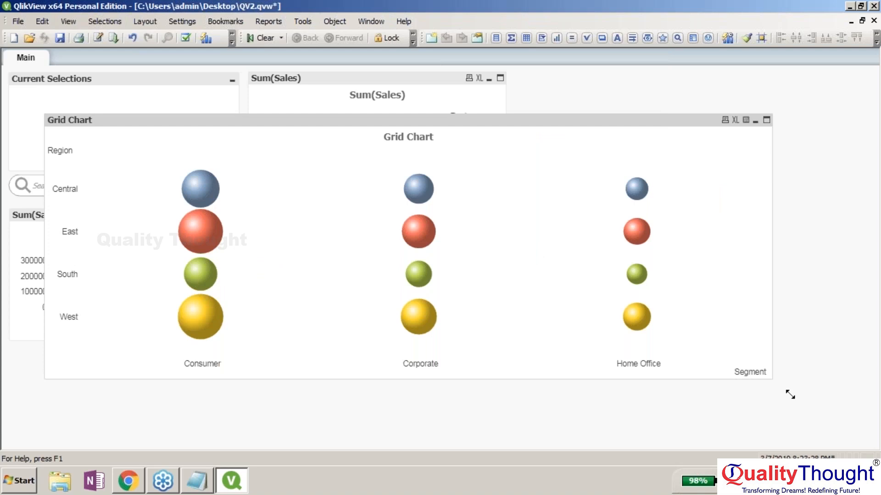
pyautogui.moveTo(789, 394); pyautogui.dragTo(527, 364)
# - Replace the Region dimension with Category in the grid chart and apply
pyautogui.rightClick(393, 124)
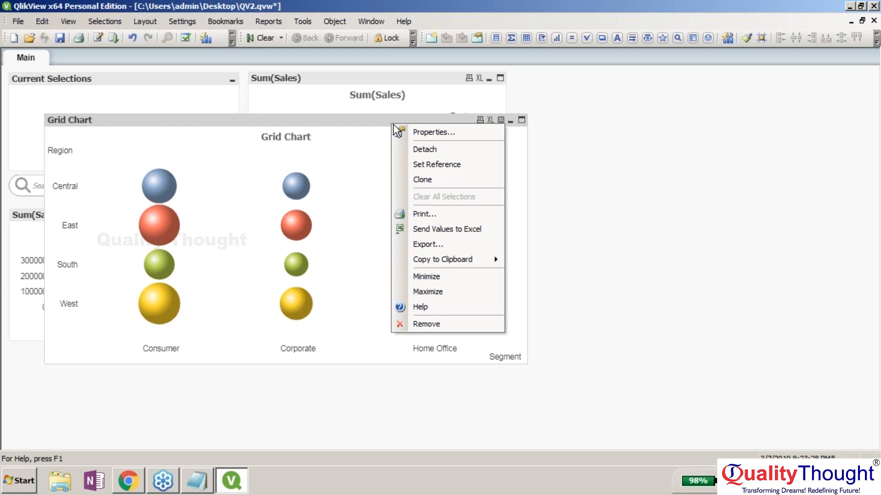
pyautogui.click(413, 132)
pyautogui.click(423, 124)
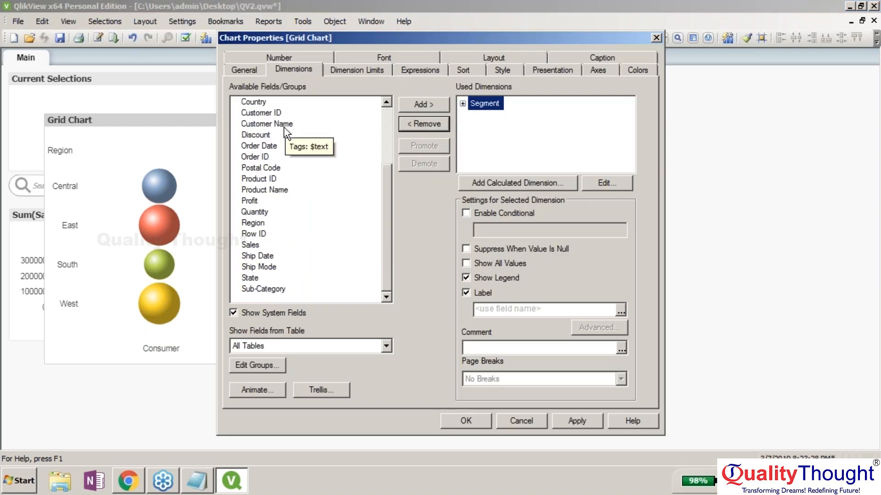
pyautogui.click(389, 133)
pyautogui.click(268, 167)
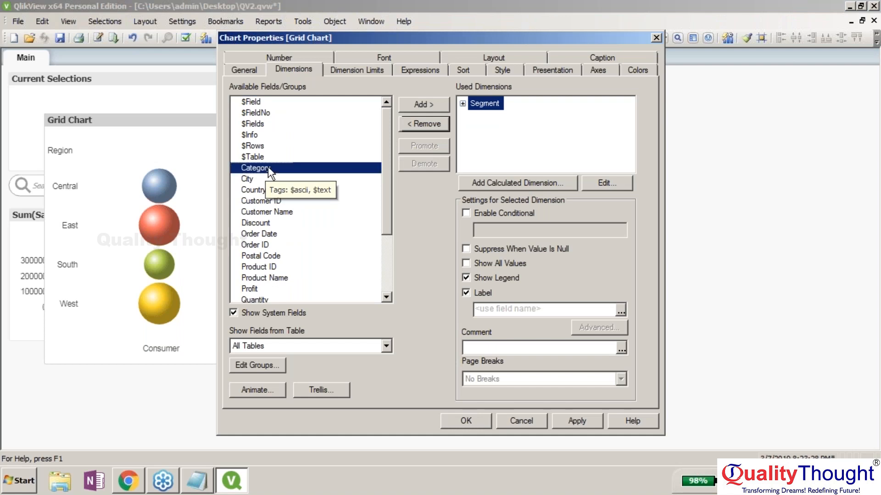
pyautogui.doubleClick(268, 168)
pyautogui.click(577, 420)
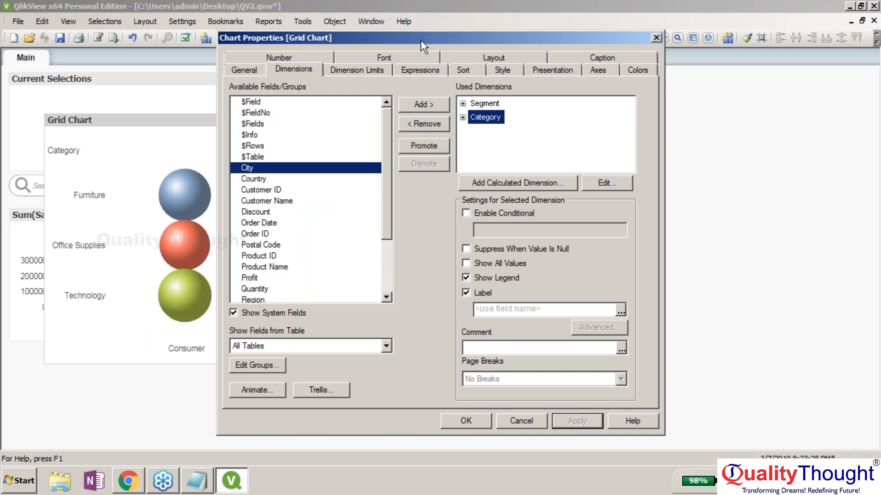
# - Review the chart's expression settings and close the properties with OK
pyautogui.moveTo(420, 40); pyautogui.dragTo(451, 30)
pyautogui.click(450, 58)
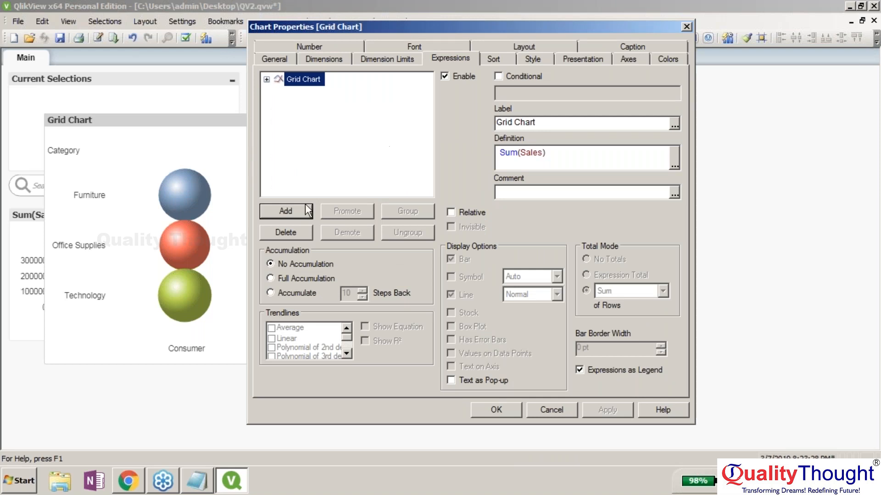
pyautogui.click(190, 195)
pyautogui.click(500, 409)
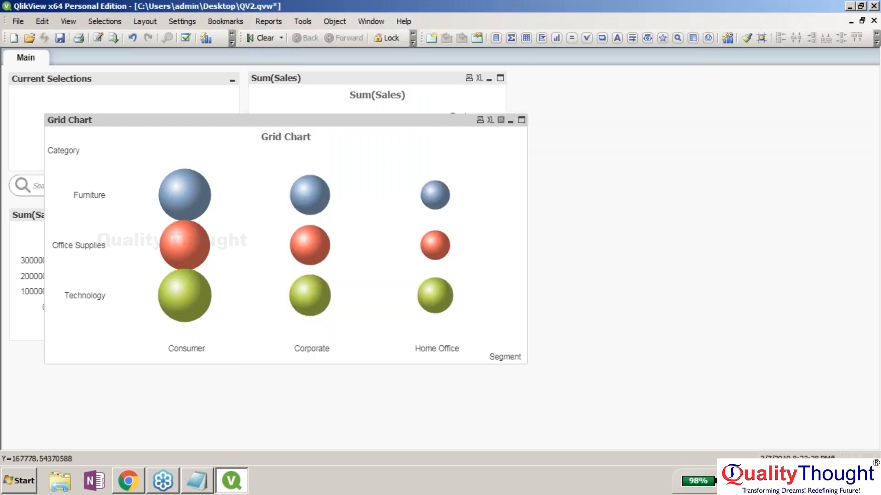
# - Select the Consumer/Furniture bubble (391049.312), then clear all selections in Current Selections
pyautogui.click(184, 195)
pyautogui.moveTo(312, 153)
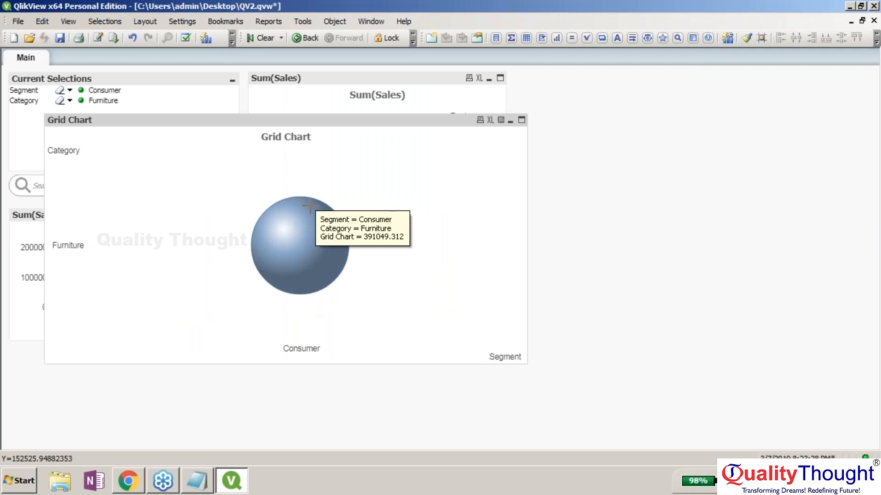
pyautogui.click(126, 79)
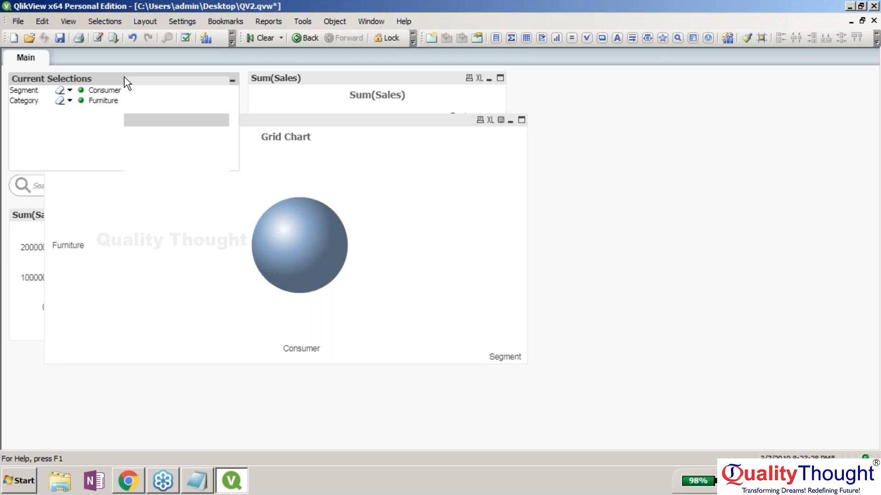
pyautogui.click(156, 129)
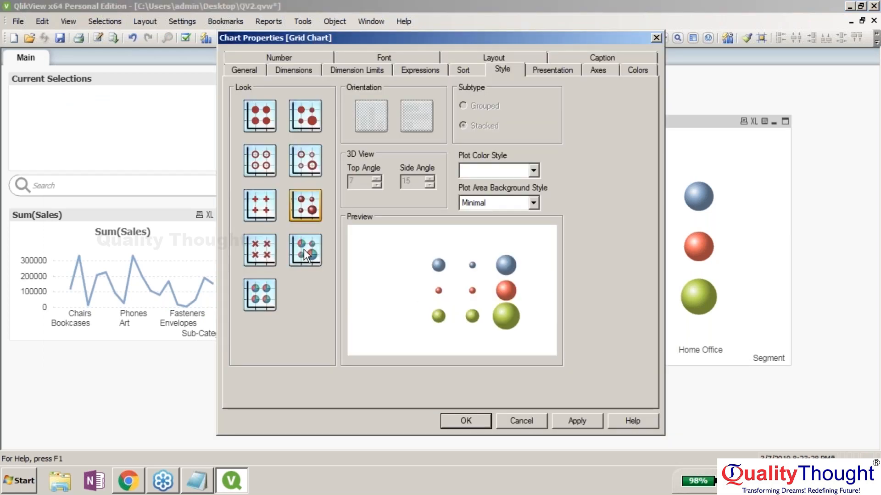
# - Set the bubble Look to hollow rings, apply, and return to the Segment/Category dimensions
pyautogui.click(304, 249)
pyautogui.moveTo(547, 35); pyautogui.dragTo(351, 53)
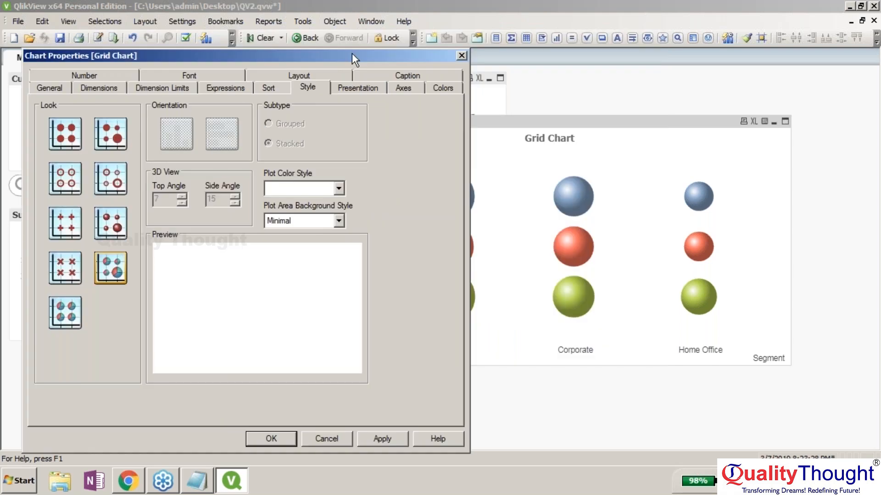
pyautogui.click(111, 178)
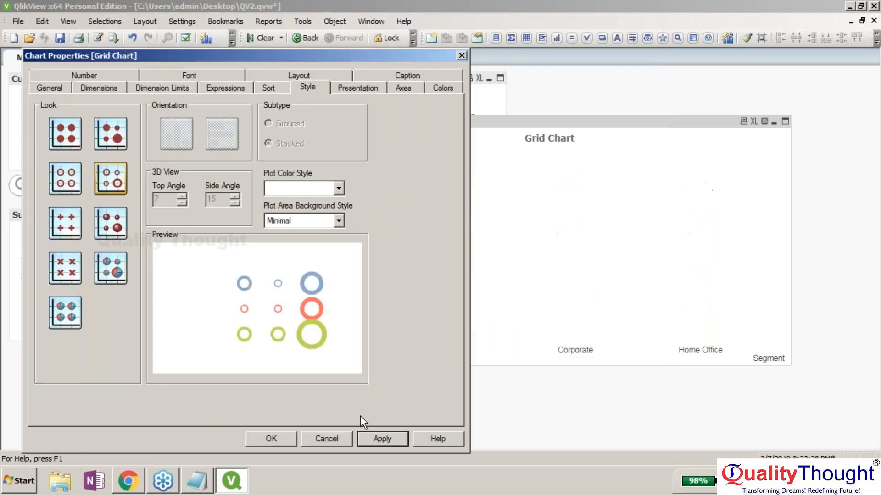
pyautogui.click(367, 438)
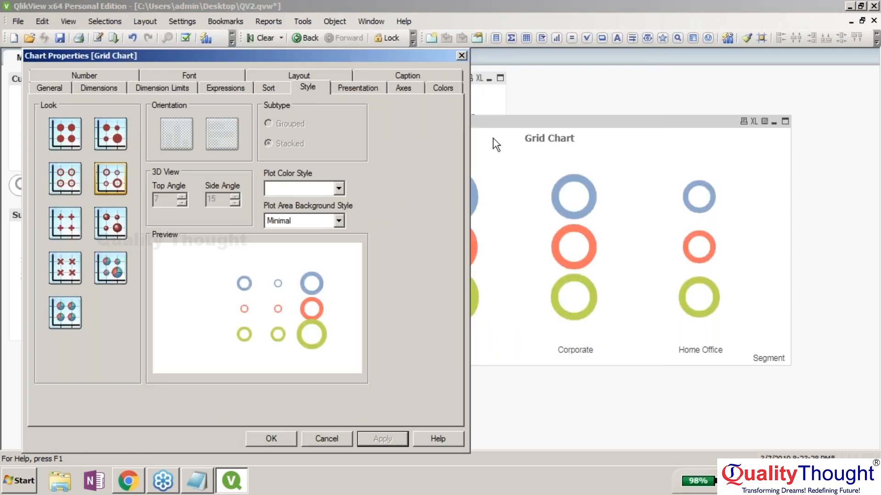
pyautogui.click(108, 92)
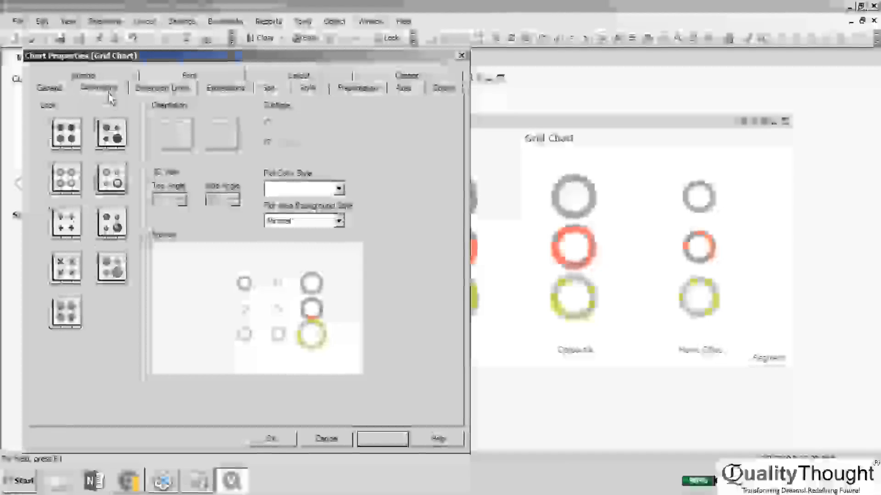
pyautogui.moveTo(190, 180); pyautogui.dragTo(190, 215)
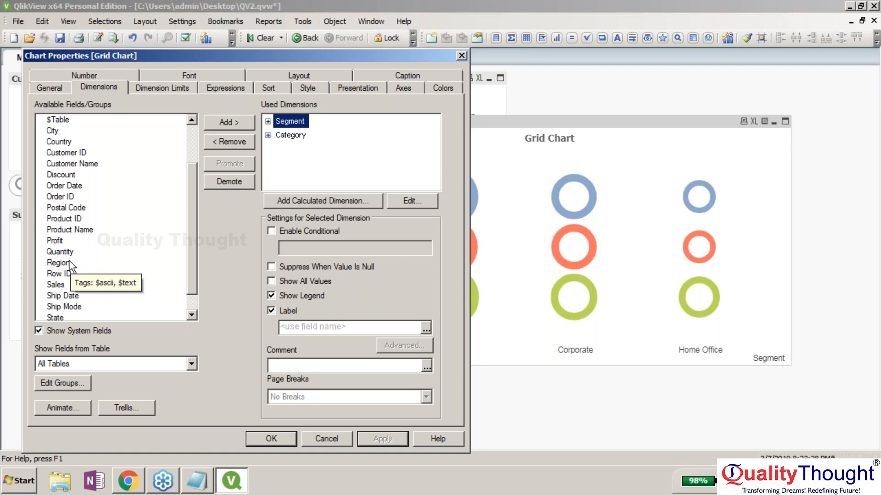
# - Add Region as a third dimension, apply, and confirm the pie look with OK
pyautogui.click(69, 262)
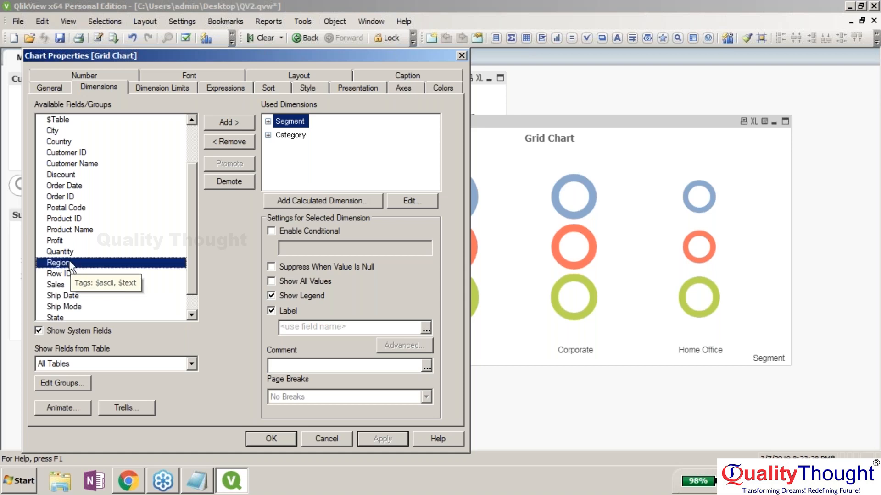
pyautogui.click(239, 126)
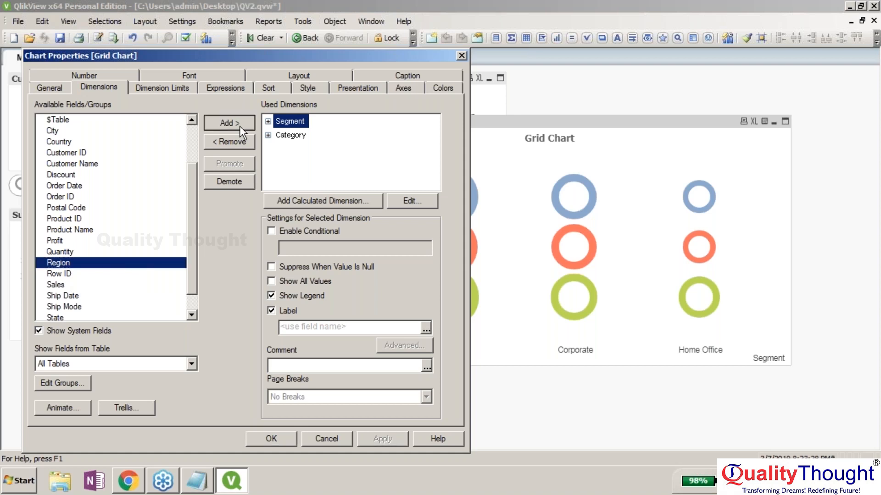
pyautogui.click(383, 441)
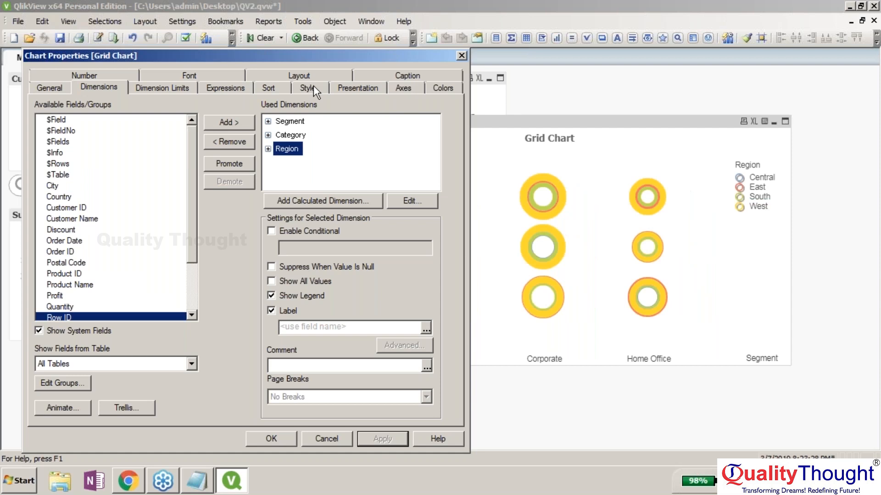
pyautogui.click(313, 87)
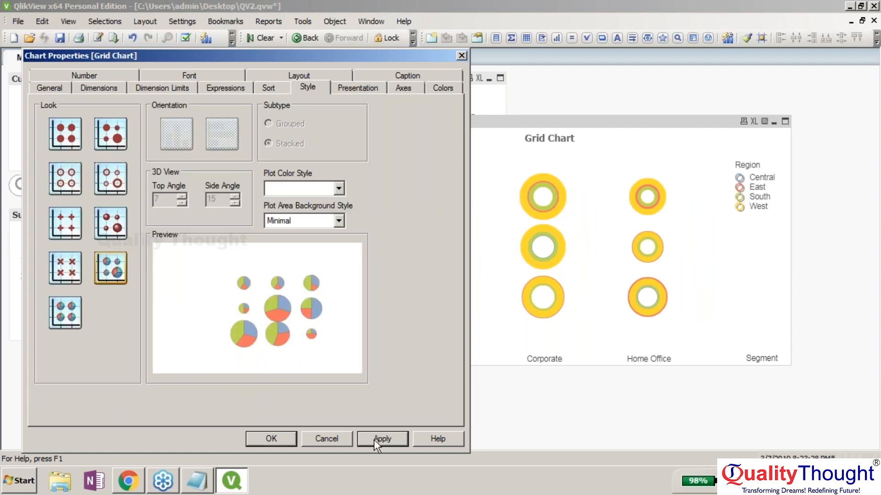
pyautogui.click(271, 439)
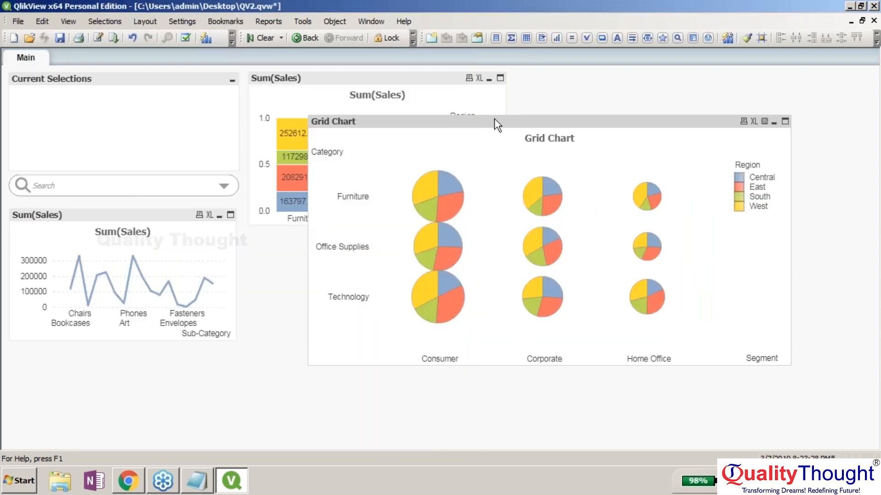
# - Reopen grid chart properties, try another pie look, and browse Dimension Limits, Expressions, Dimensions
pyautogui.rightClick(494, 119)
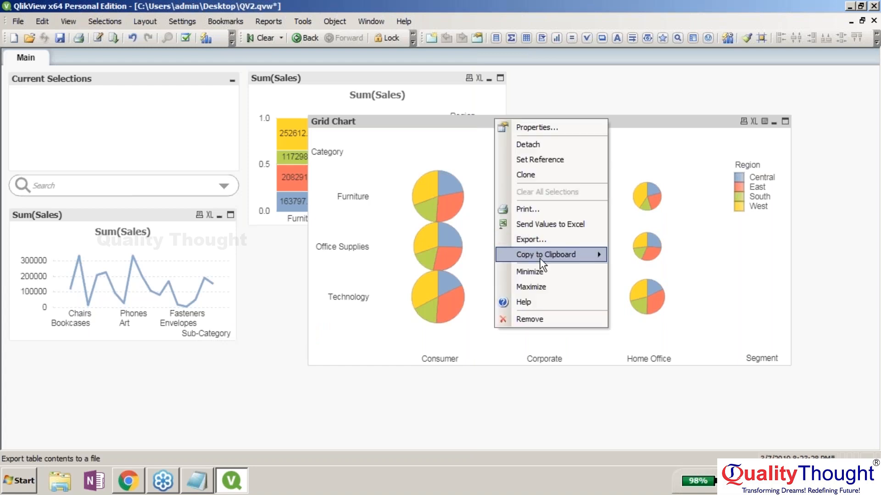
pyautogui.click(538, 127)
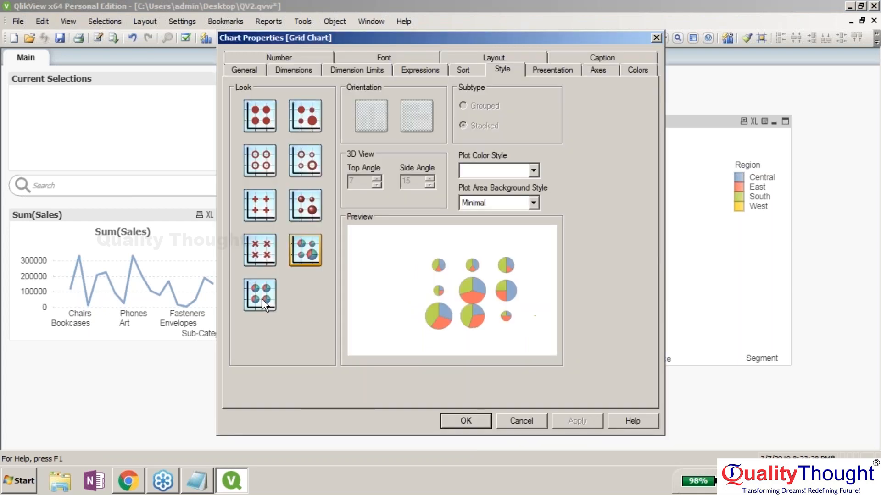
pyautogui.click(261, 298)
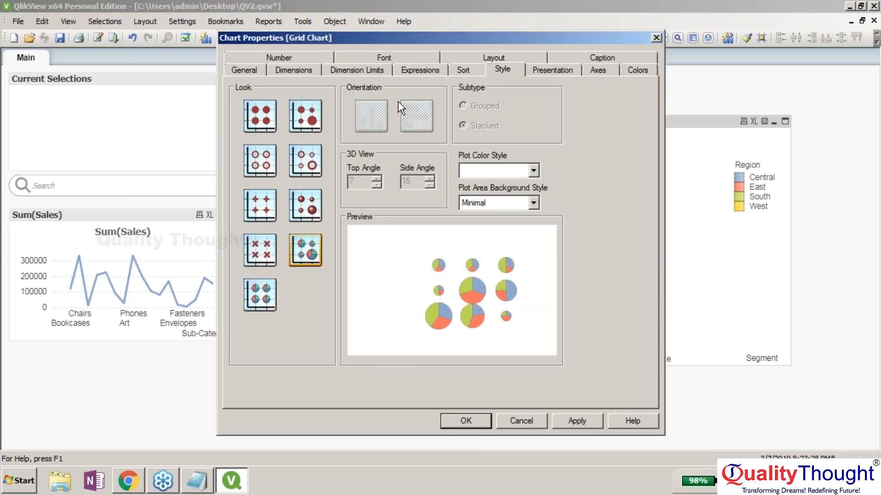
pyautogui.click(357, 70)
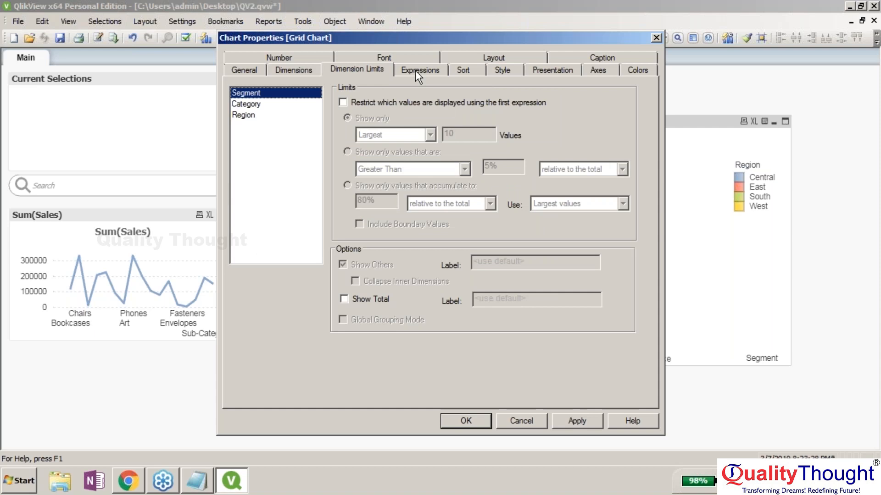
pyautogui.click(414, 70)
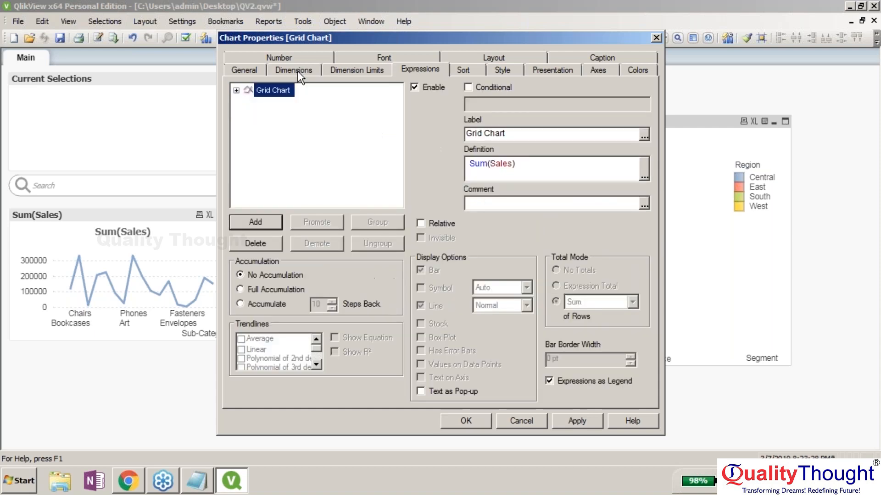
pyautogui.click(297, 71)
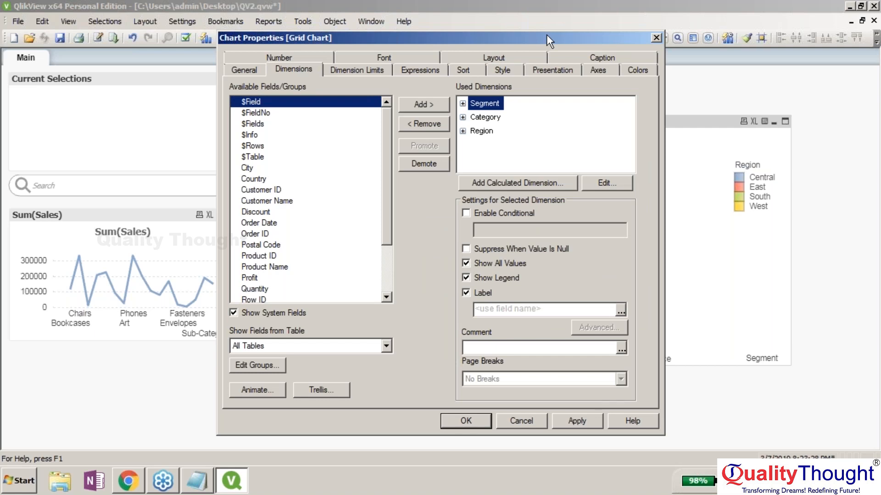
# - Move the dialog aside to see the chart while reviewing the Dimension Limits settings
pyautogui.moveTo(547, 35); pyautogui.dragTo(535, 39)
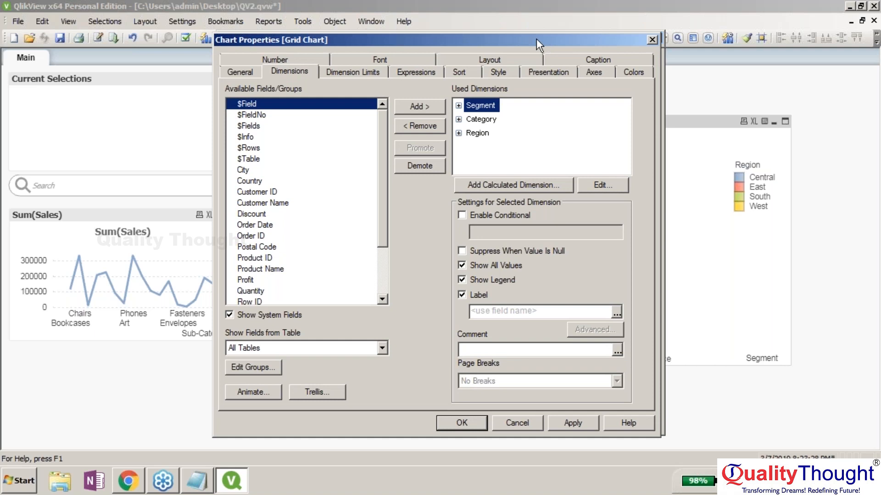
pyautogui.moveTo(536, 39); pyautogui.dragTo(278, 38)
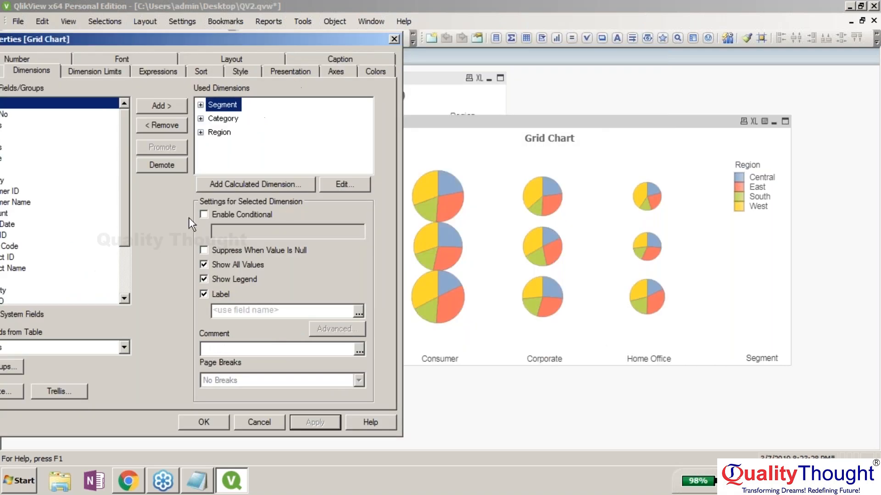
pyautogui.click(106, 72)
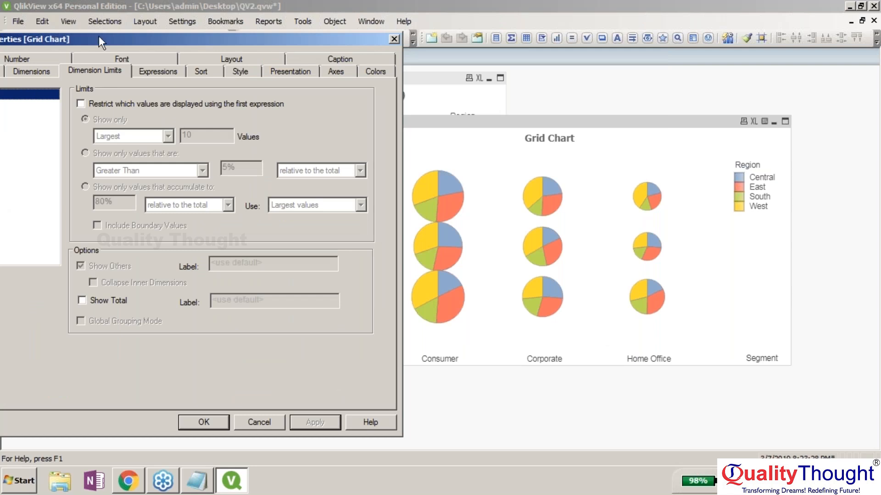
pyautogui.moveTo(99, 37); pyautogui.dragTo(110, 38)
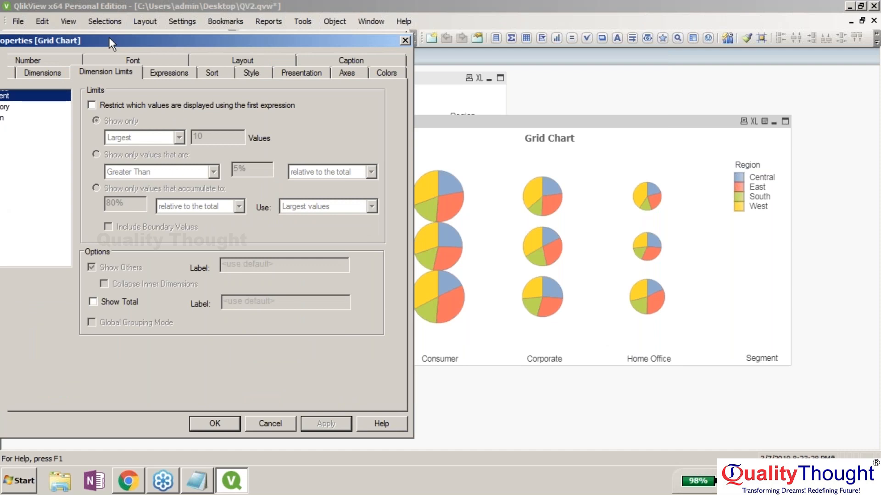
pyautogui.moveTo(109, 38); pyautogui.dragTo(208, 34)
# - Browse Expressions, Sort and Presentation, toggling legend text wrapping without keeping the change
pyautogui.click(247, 67)
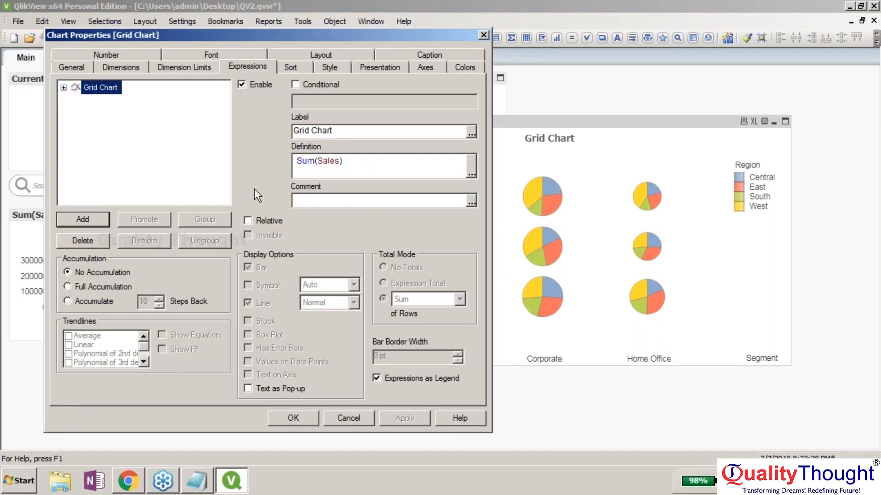
pyautogui.click(290, 67)
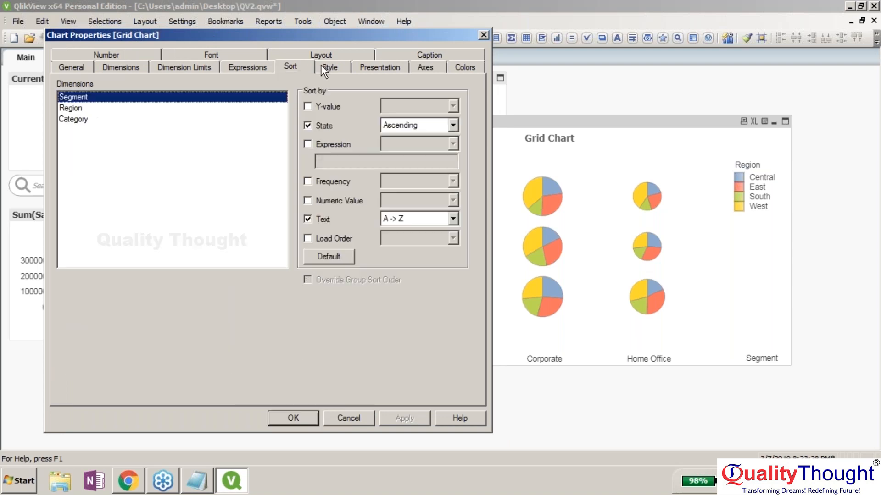
pyautogui.click(367, 67)
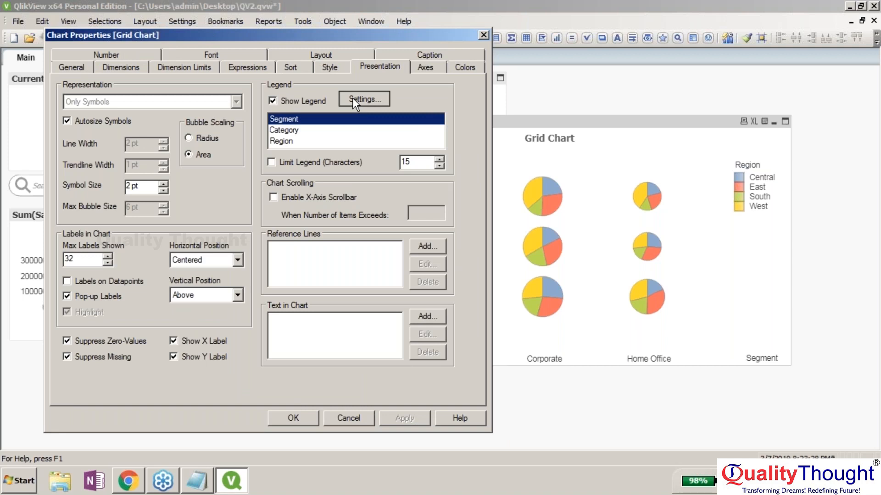
pyautogui.click(352, 98)
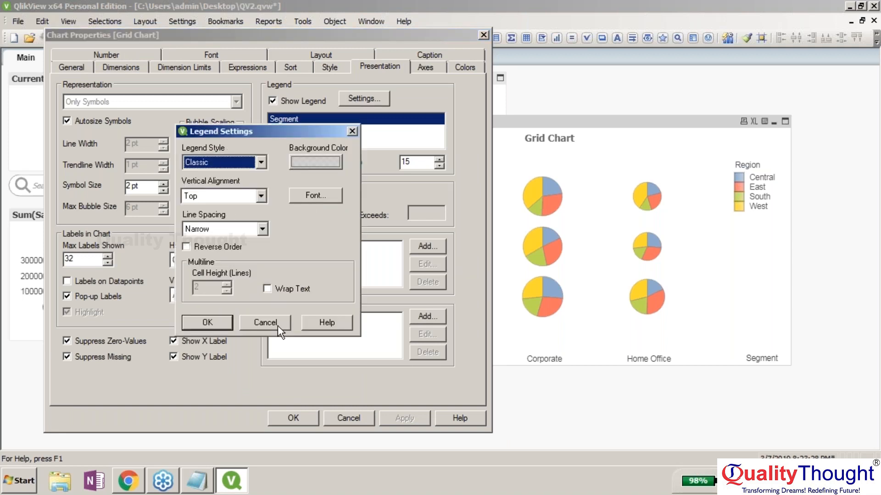
pyautogui.click(267, 288)
pyautogui.click(267, 289)
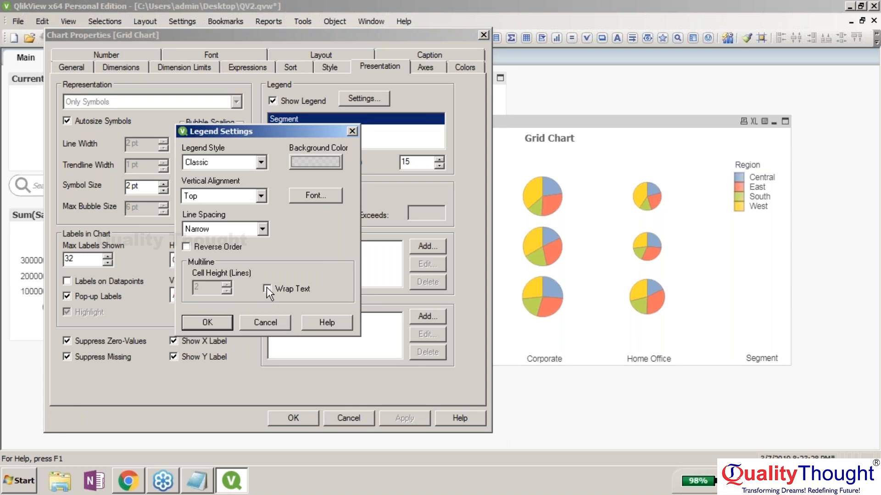
pyautogui.click(267, 319)
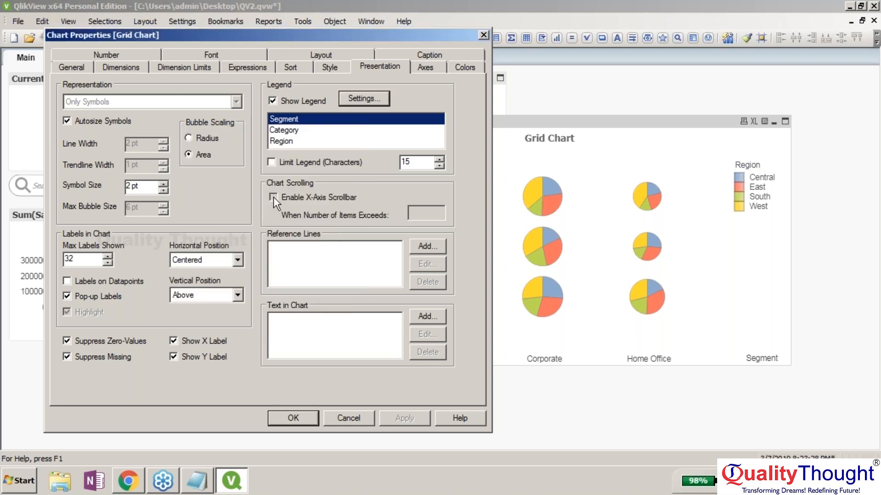
# - Enable the X-axis scrollbar and labels on data points, apply, and close with OK
pyautogui.click(274, 197)
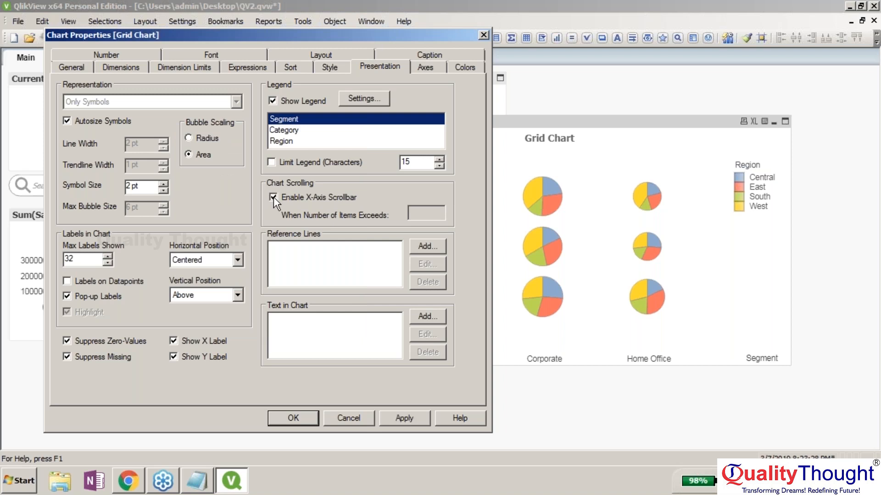
pyautogui.click(405, 419)
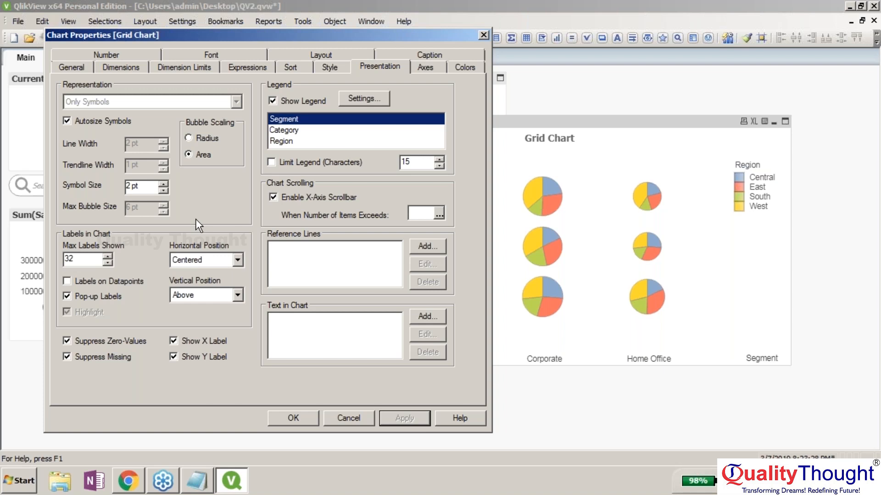
pyautogui.click(67, 282)
pyautogui.click(388, 420)
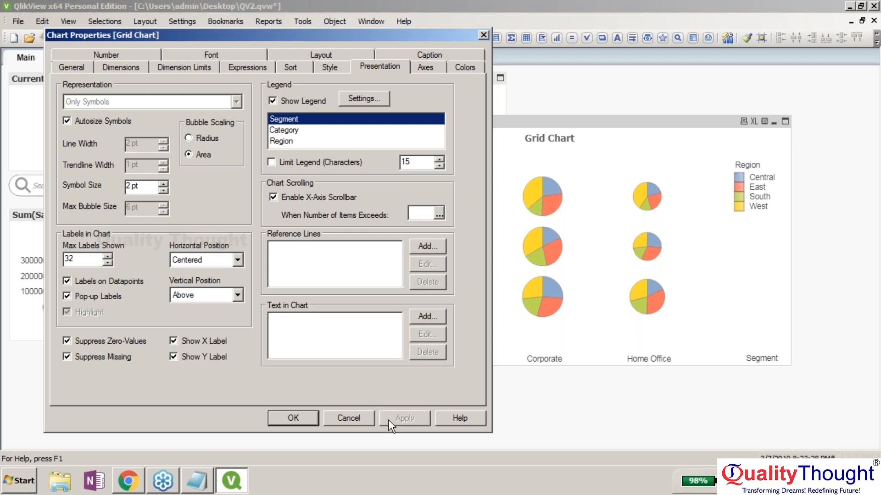
pyautogui.click(299, 419)
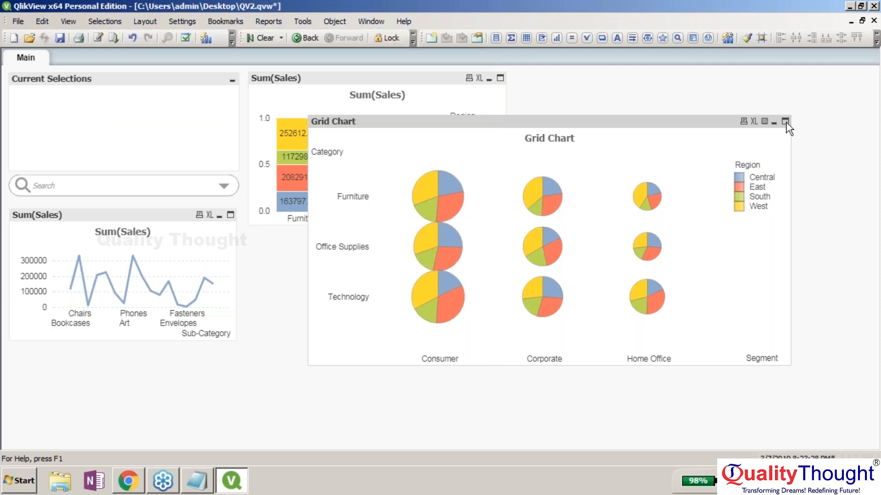
# - Resize the grid chart smaller and place it beneath the stacked Sum(Sales) bar chart
pyautogui.moveTo(777, 124); pyautogui.dragTo(531, 122)
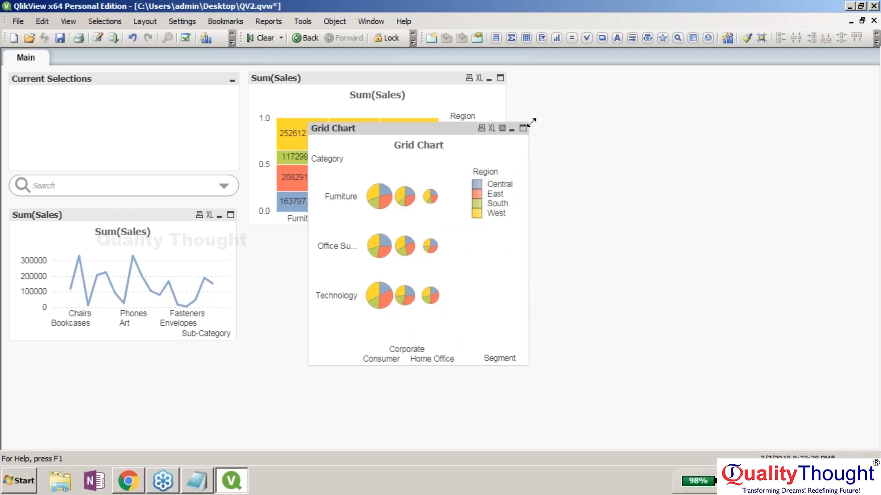
pyautogui.moveTo(532, 122); pyautogui.dragTo(607, 65)
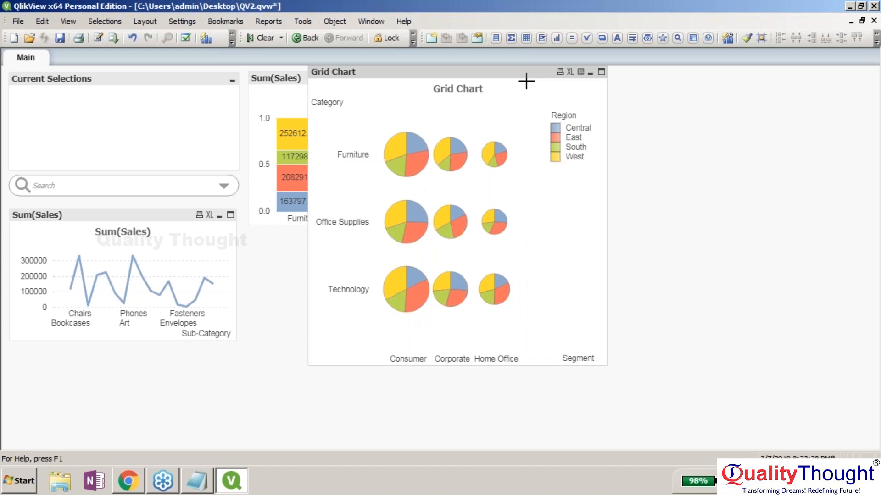
pyautogui.moveTo(604, 67); pyautogui.dragTo(534, 160)
pyautogui.moveTo(466, 164); pyautogui.dragTo(403, 240)
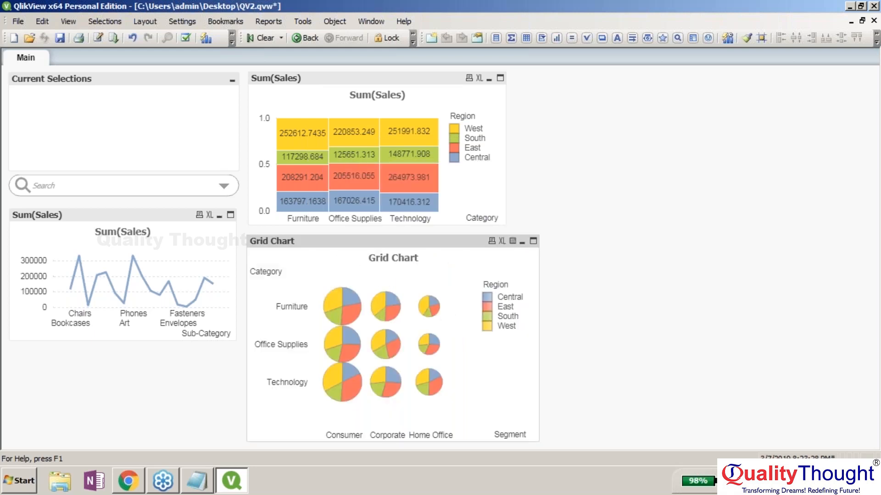
pyautogui.click(620, 270)
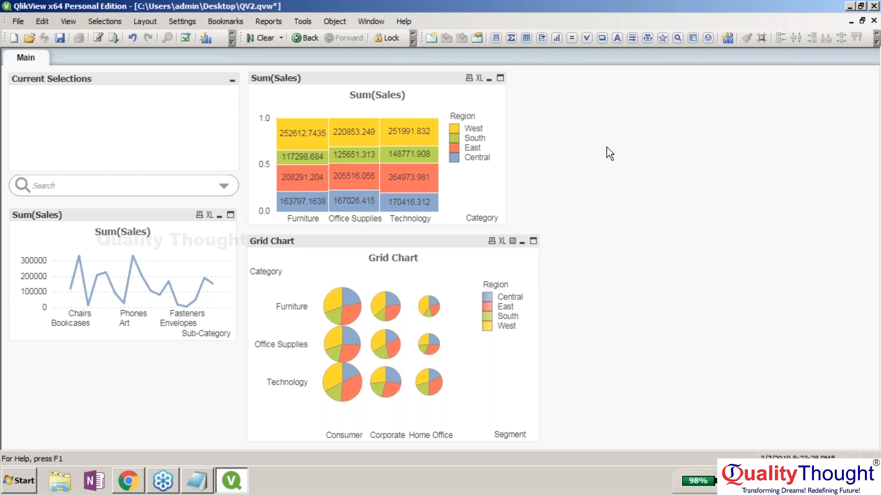
pyautogui.click(526, 40)
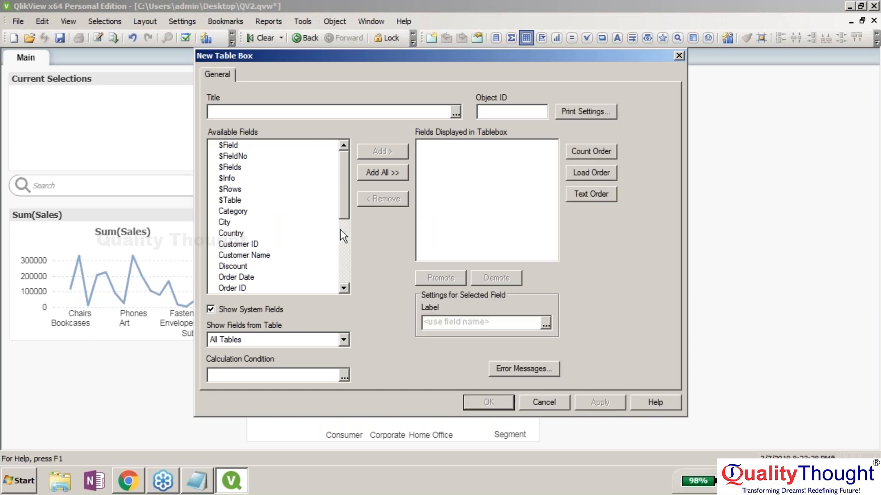
# - Cancel the New Table Box dialog so no Superstore table box is added
pyautogui.moveTo(348, 200); pyautogui.dragTo(342, 258)
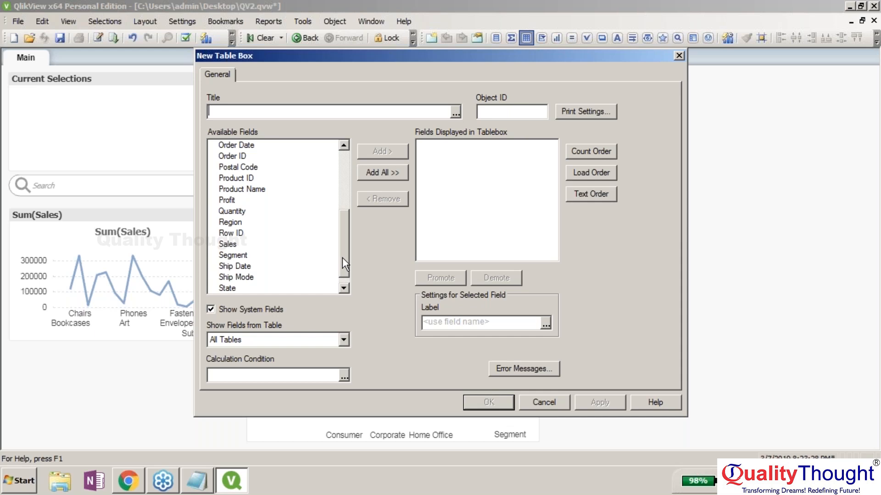
pyautogui.click(539, 398)
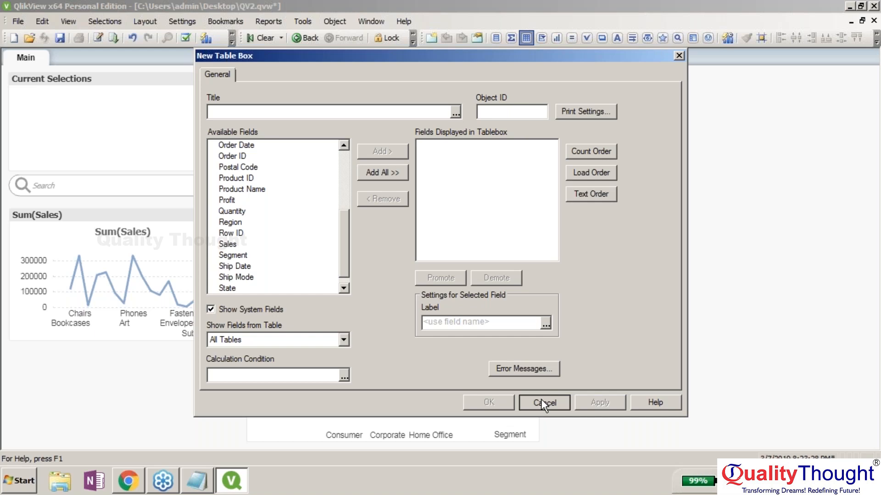
pyautogui.click(540, 399)
# - Start a new Funnel Chart via New Sheet Object > Chart and advance to Dimensions
pyautogui.rightClick(549, 128)
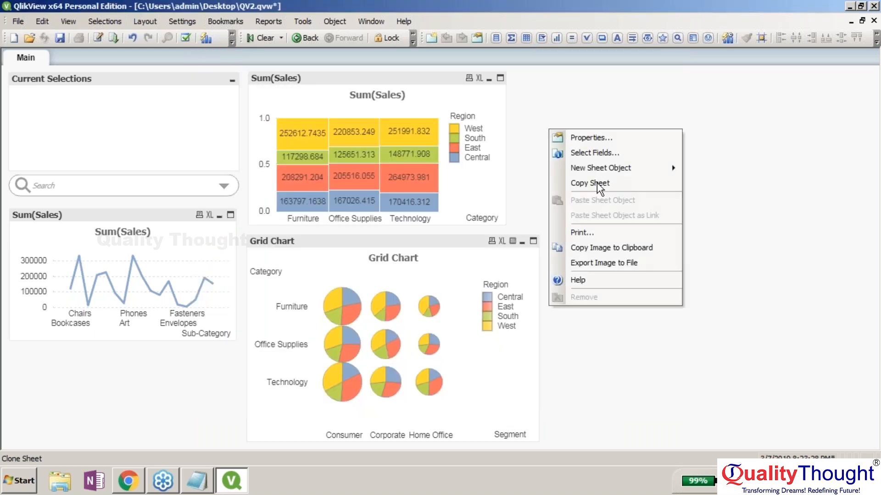
pyautogui.click(741, 237)
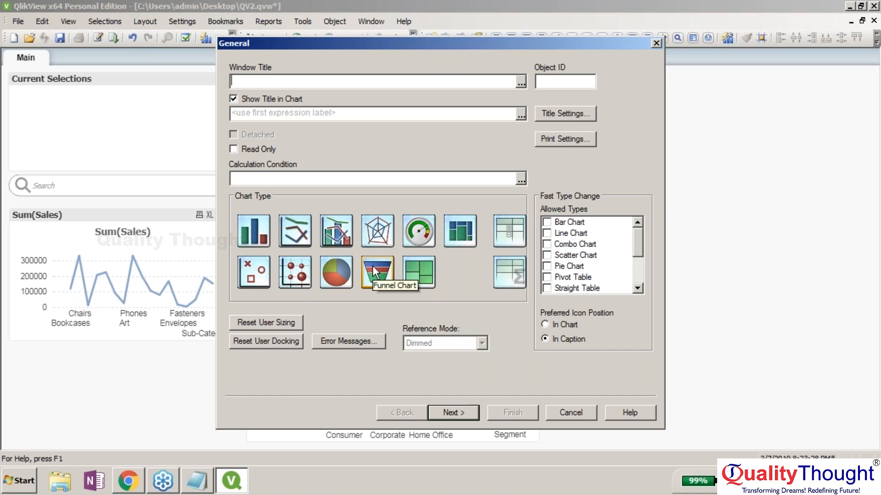
pyautogui.click(373, 265)
pyautogui.click(459, 407)
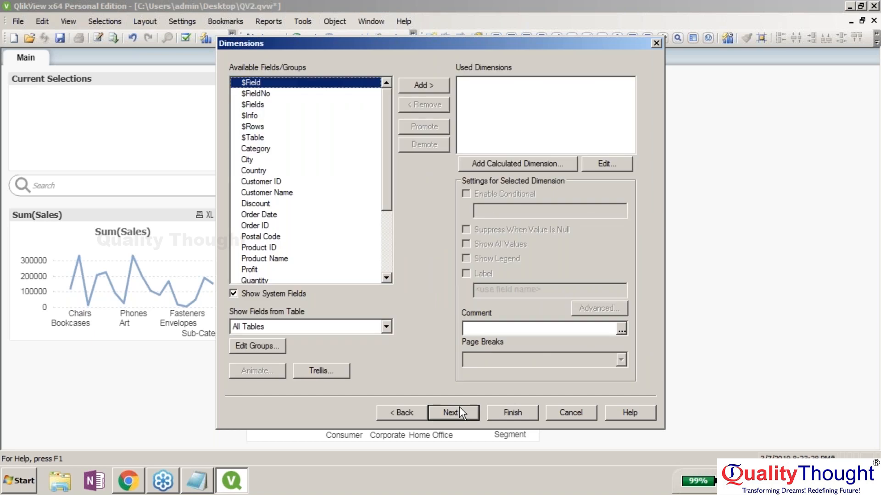
# - Add Customer Name as a dimension and look over the Sales and Profit fields
pyautogui.doubleClick(321, 192)
pyautogui.moveTo(389, 191); pyautogui.dragTo(382, 215)
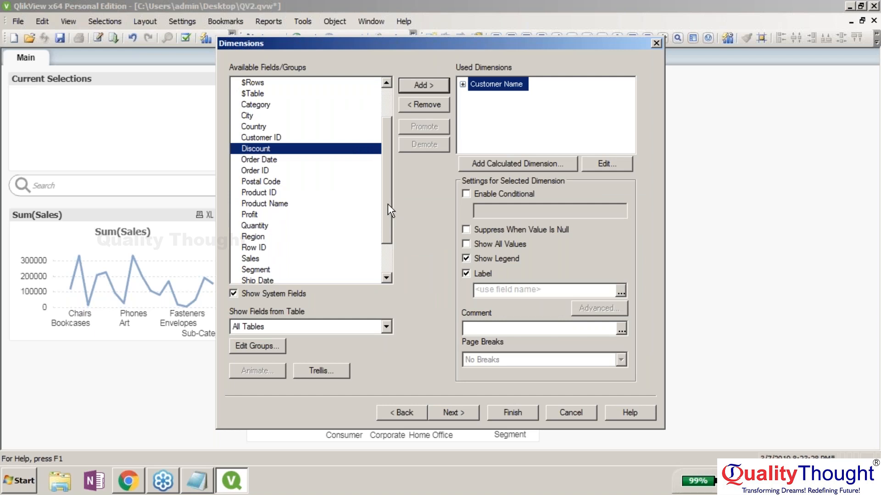
pyautogui.moveTo(387, 206); pyautogui.dragTo(380, 227)
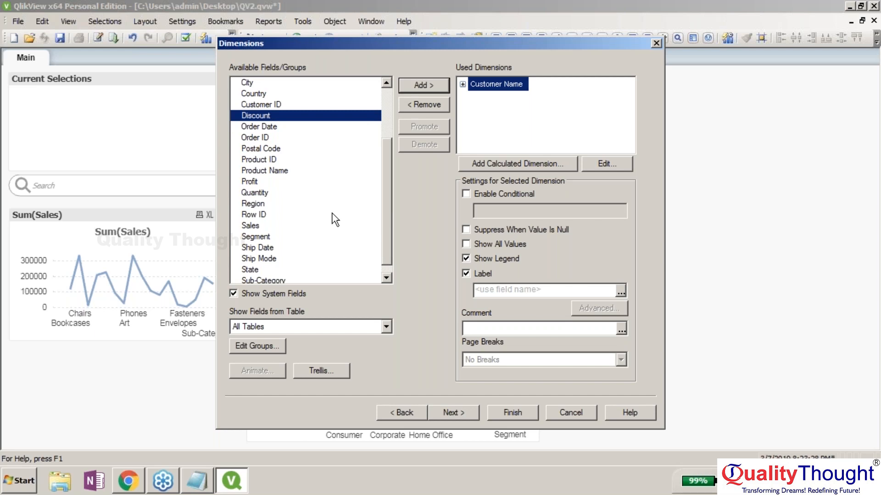
pyautogui.click(265, 225)
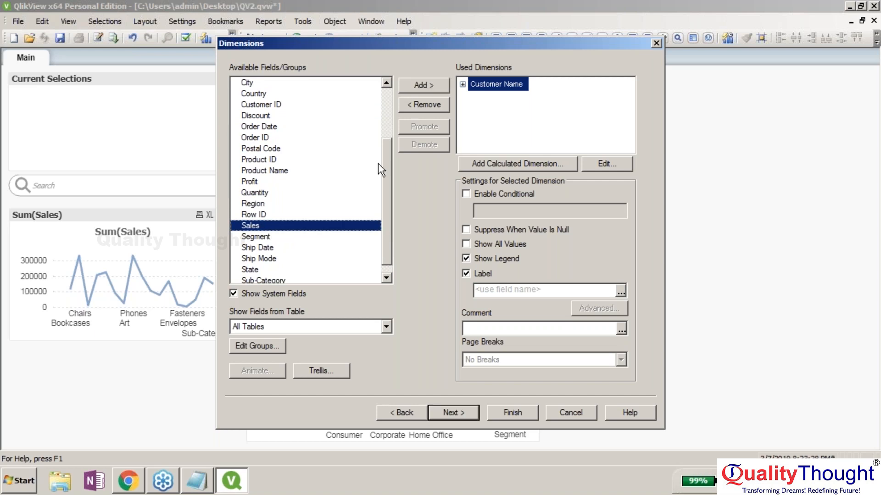
pyautogui.click(330, 180)
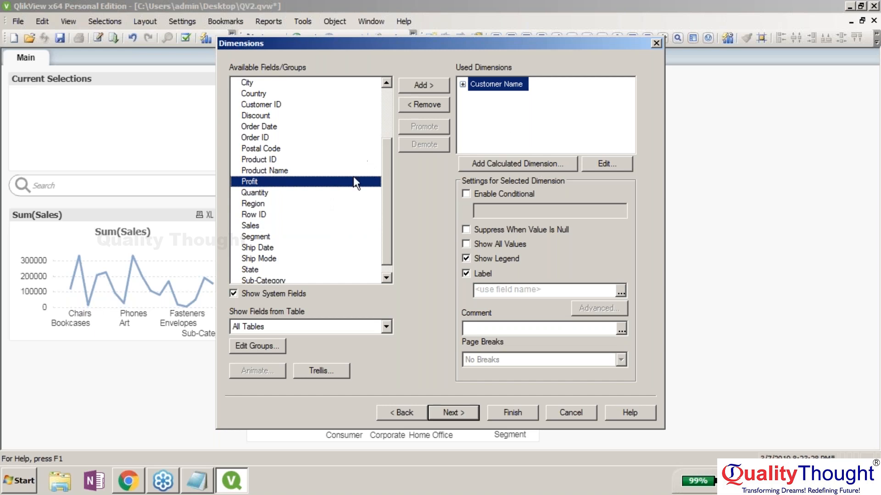
# - Add Region as a dimension and remove Customer Name, leaving Region alone
pyautogui.click(293, 203)
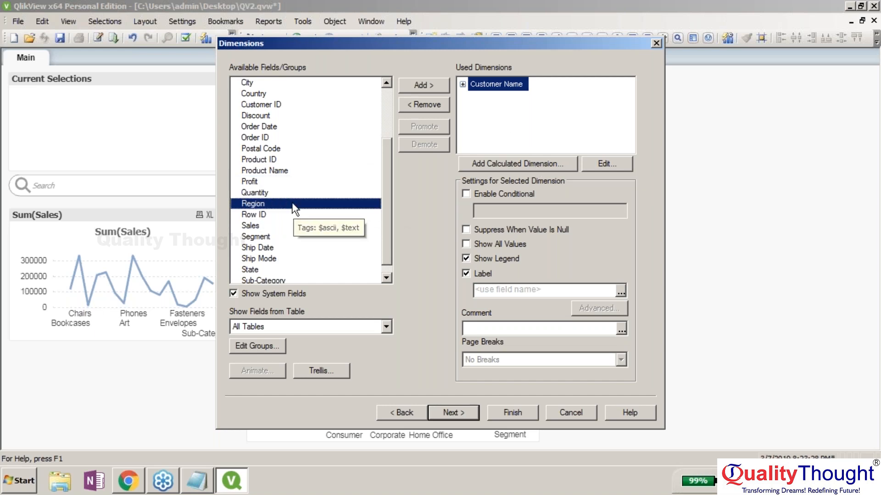
pyautogui.click(435, 86)
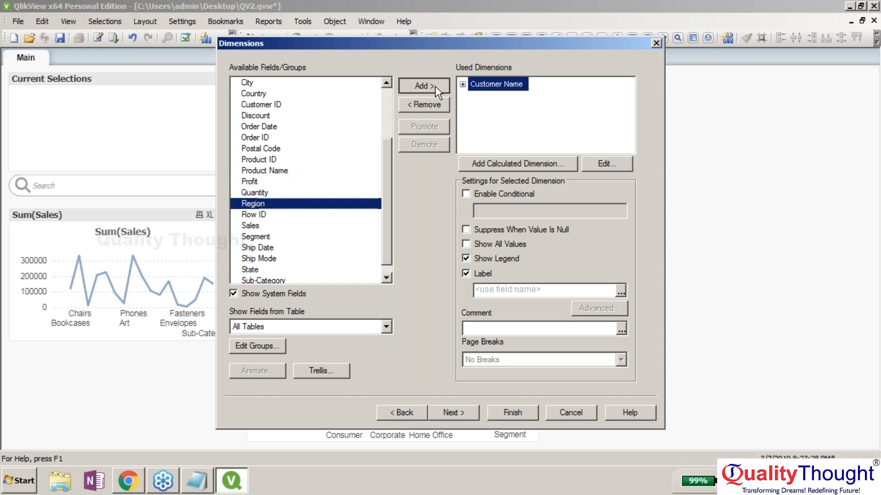
pyautogui.click(435, 86)
pyautogui.click(425, 109)
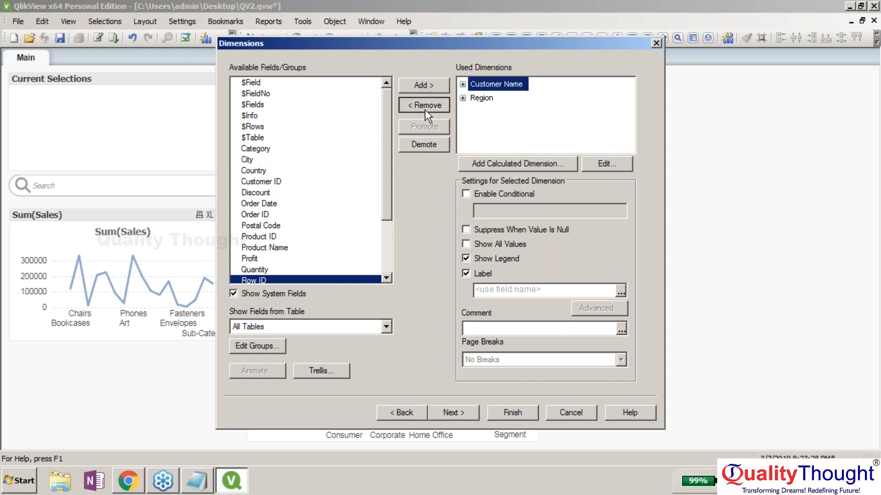
pyautogui.click(425, 110)
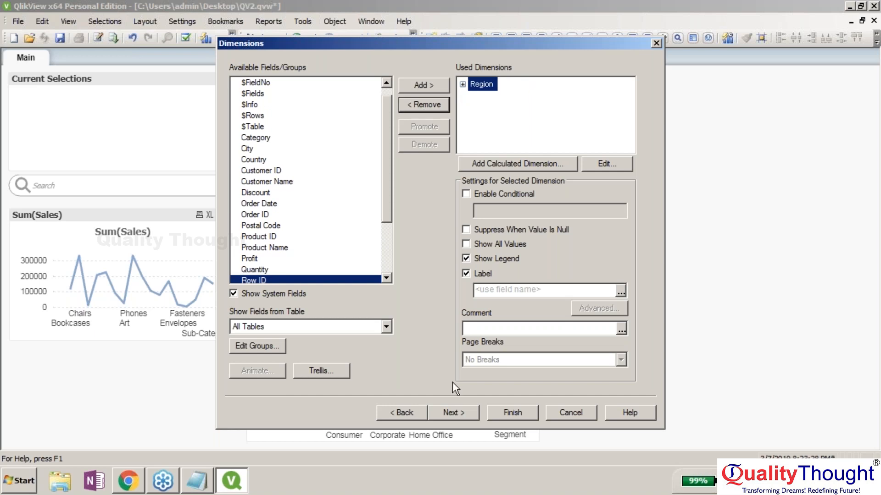
# - Enter Sum(Sales) as the funnel chart's expression, discarding the Sum(Prof) and Fractile attempts
pyautogui.click(453, 413)
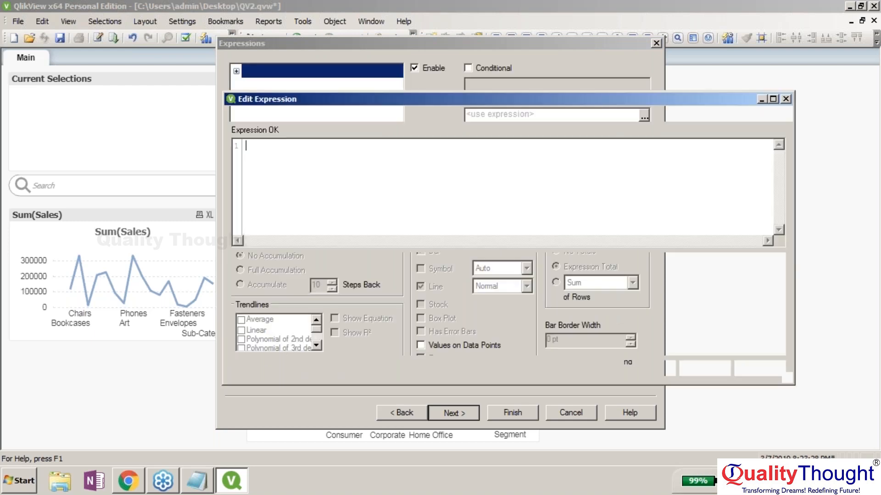
pyautogui.write('Sum(Per')
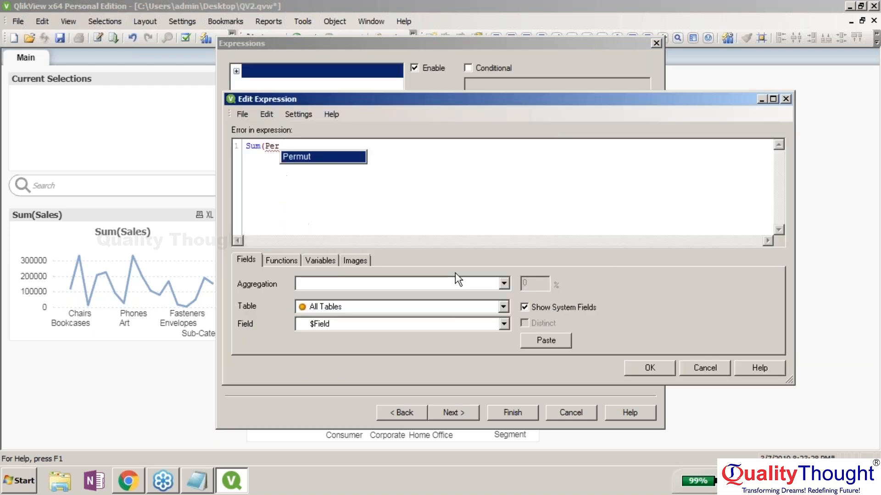
pyautogui.write('of)')
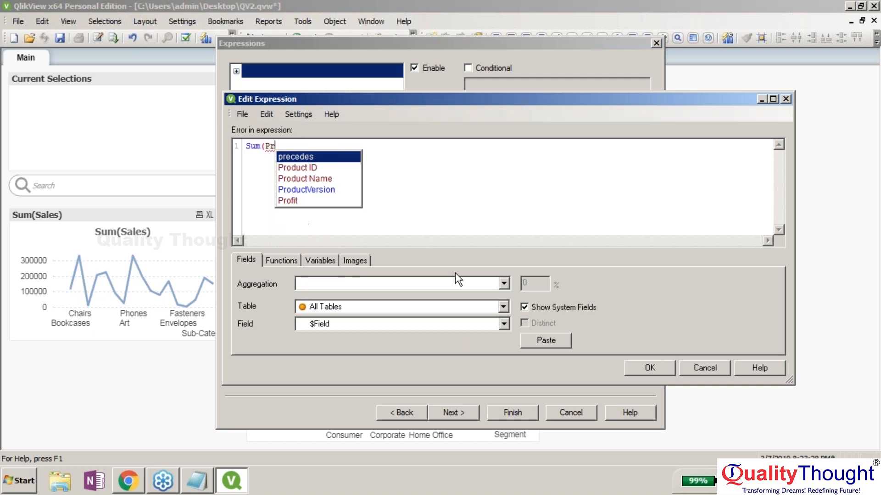
pyautogui.press('BackSpace')
pyautogui.press('BackSpace')
pyautogui.press('BackSpace')
pyautogui.press('BackSpace')
pyautogui.press('BackSpace')
pyautogui.press('BackSpace')
pyautogui.press('BackSpace')
pyautogui.press('BackSpace')
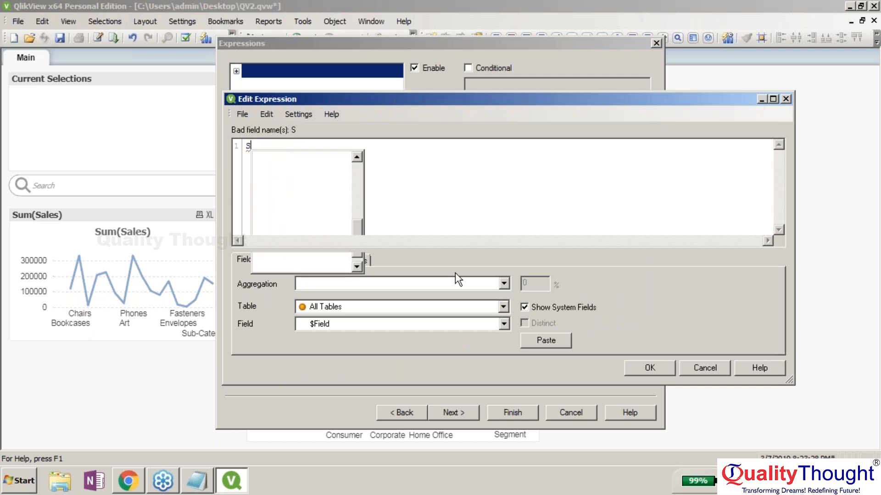
pyautogui.press('BackSpace')
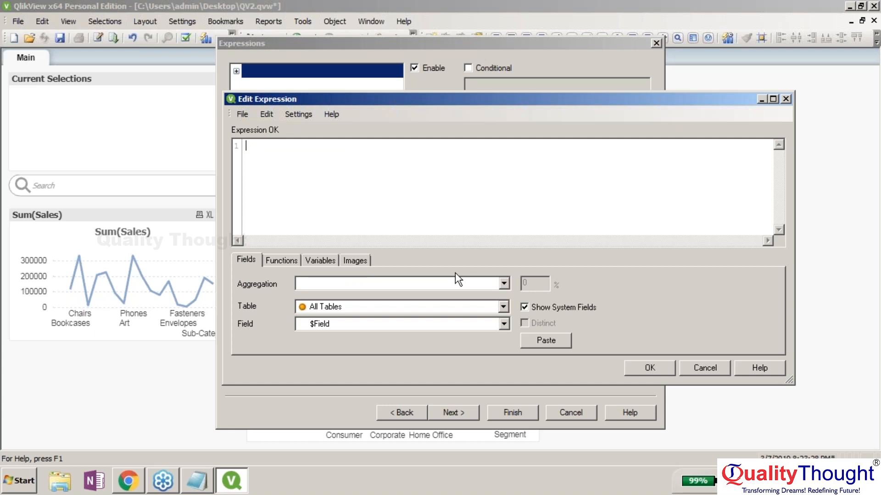
pyautogui.write('Fra')
pyautogui.press('Down')
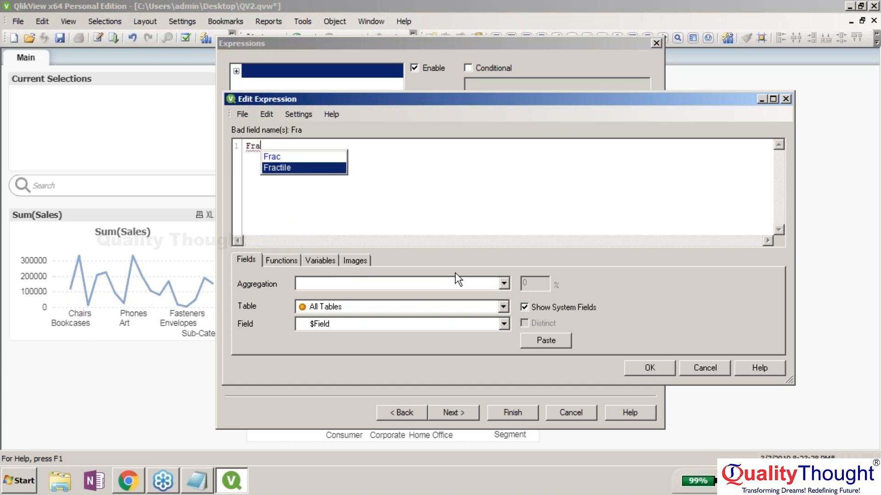
pyautogui.press('Return')
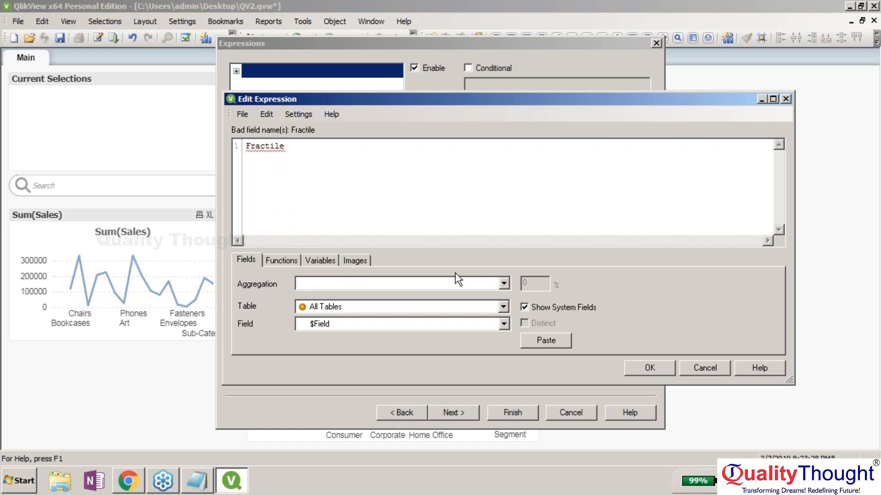
pyautogui.write('(')
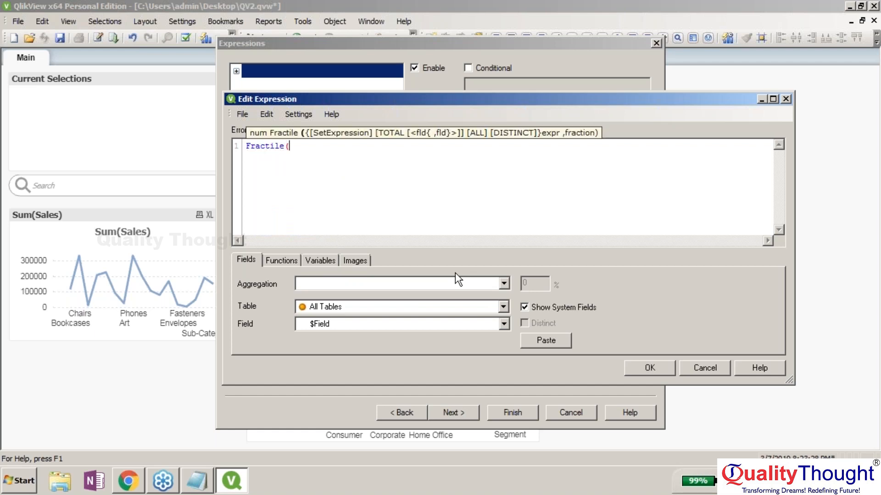
pyautogui.press('BackSpace')
pyautogui.press('BackSpace')
pyautogui.press('BackSpace')
pyautogui.press('BackSpace')
pyautogui.press('BackSpace')
pyautogui.press('BackSpace')
pyautogui.press('BackSpace')
pyautogui.press('BackSpace')
pyautogui.press('BackSpace')
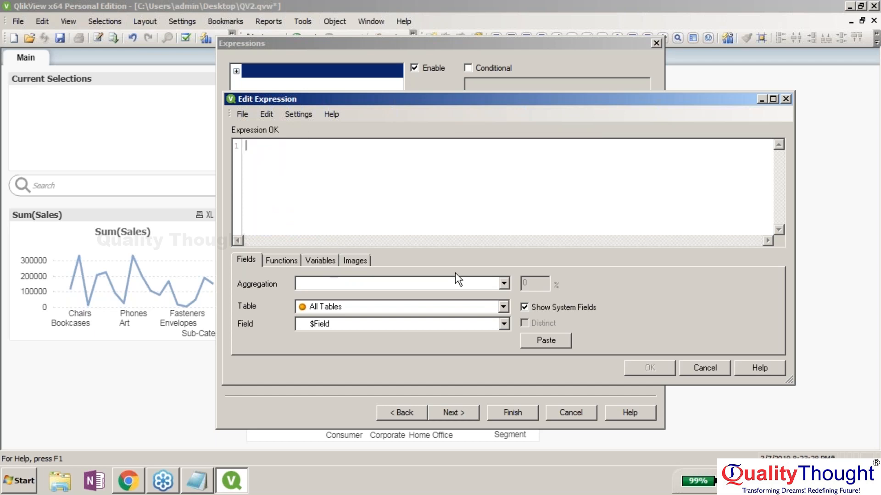
pyautogui.write('Su')
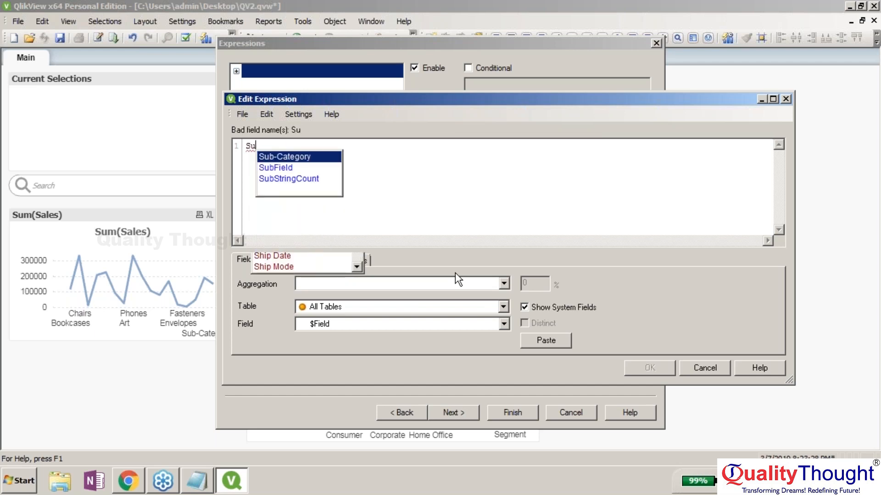
pyautogui.write('m(Sales)')
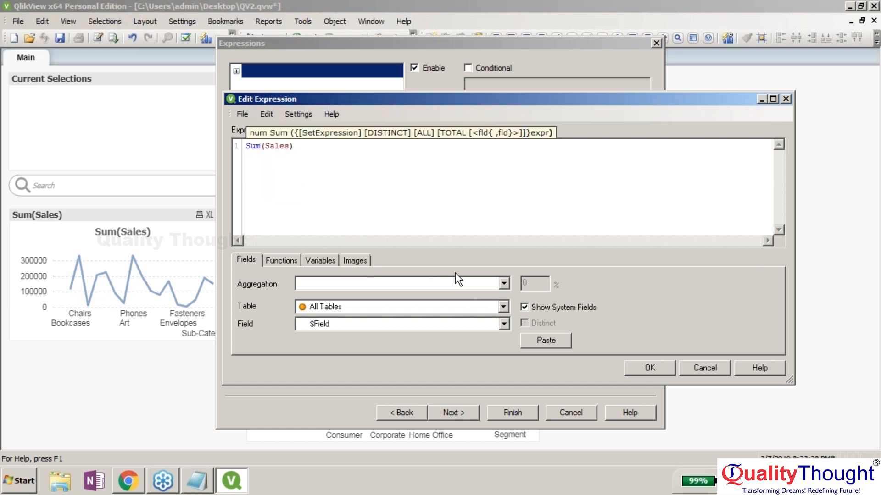
pyautogui.click(641, 365)
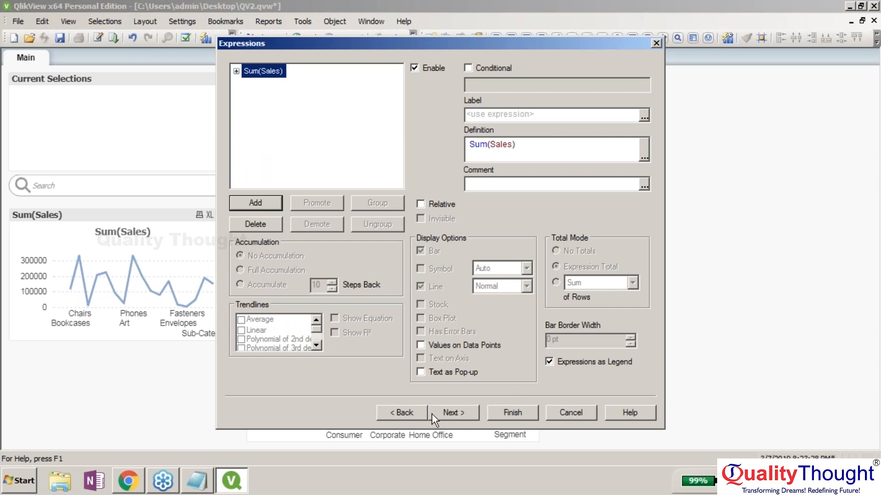
# - Skip through the Sort and Style pages and finish placing the funnel chart
pyautogui.click(460, 412)
pyautogui.click(459, 413)
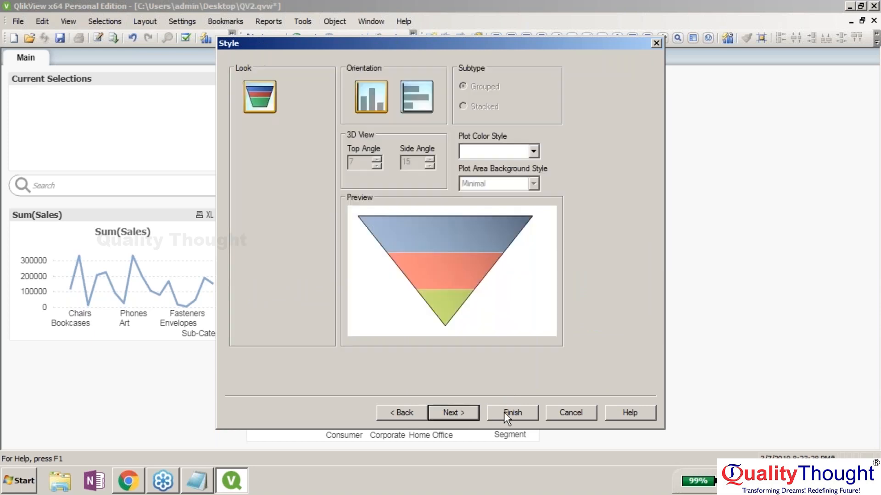
pyautogui.click(504, 412)
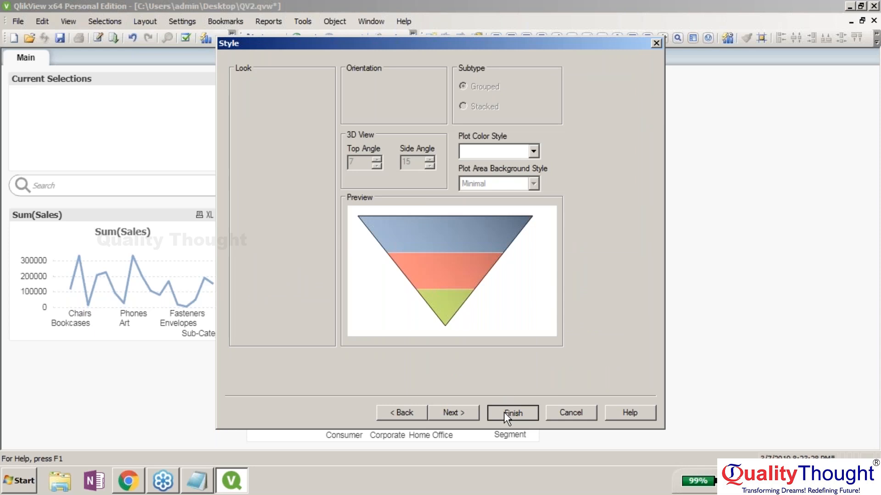
pyautogui.click(503, 412)
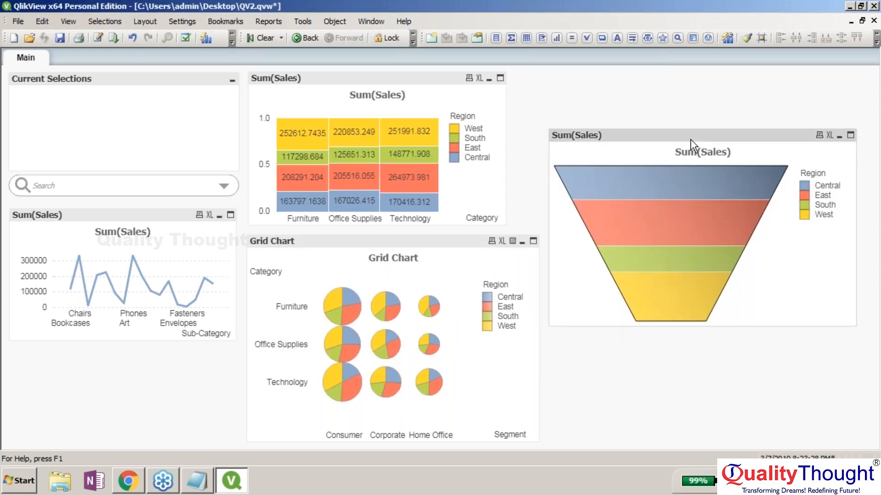
# - Move the funnel chart up and left on the sheet and open its properties
pyautogui.moveTo(690, 139); pyautogui.dragTo(679, 87)
pyautogui.rightClick(679, 88)
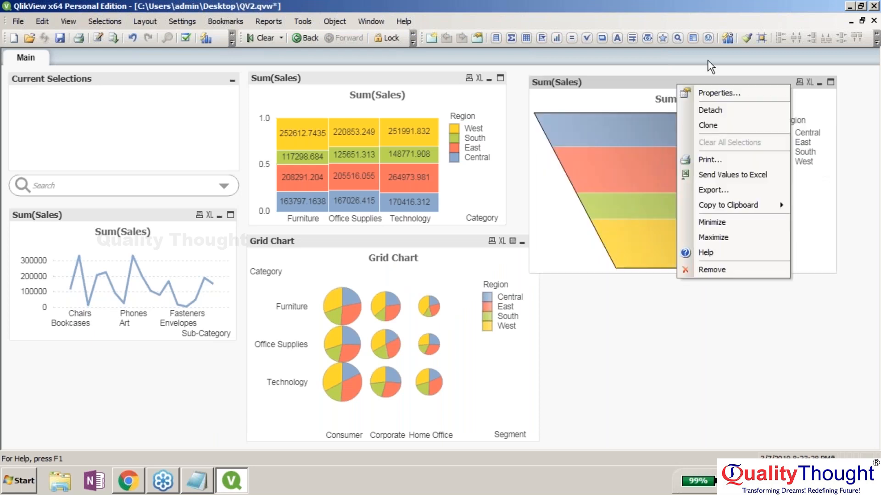
pyautogui.click(719, 93)
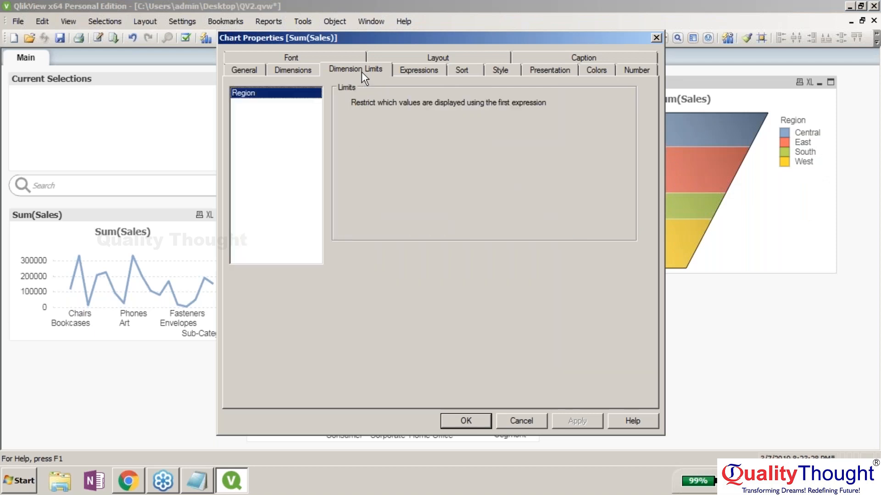
# - On the Presentation tab, enable Show Numbers in Legend and set Tip Width to 26
pyautogui.click(442, 71)
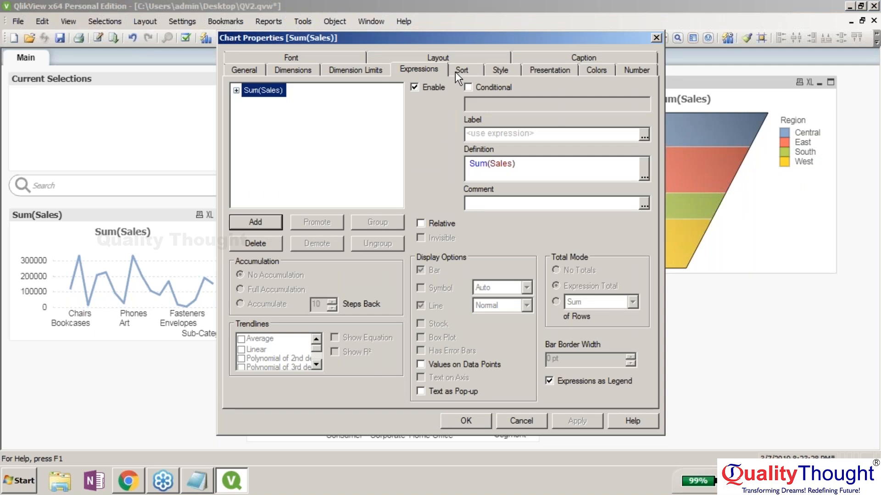
pyautogui.click(596, 70)
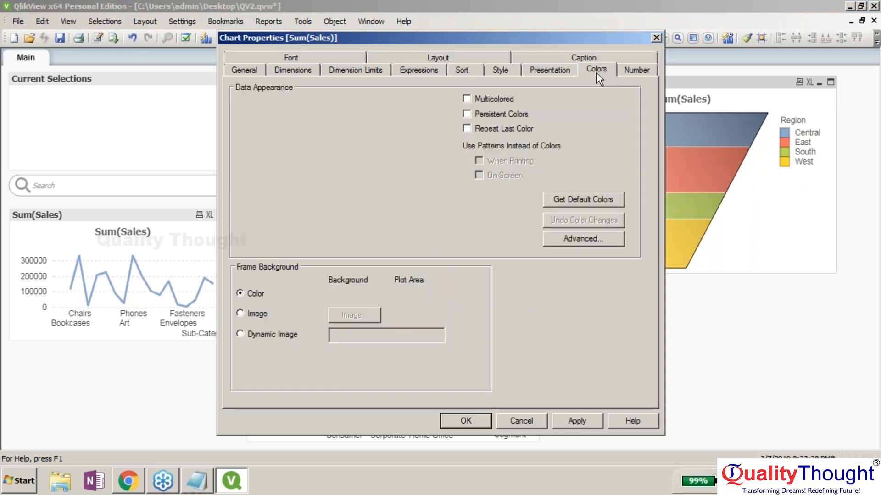
pyautogui.click(636, 70)
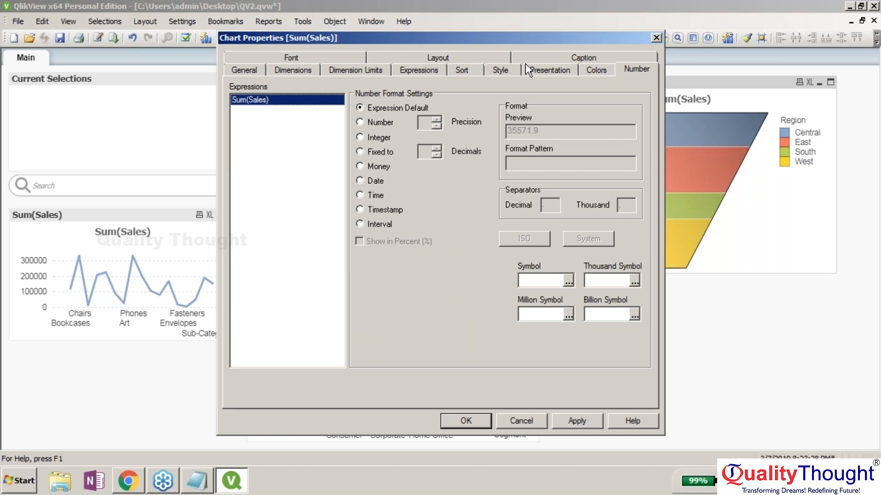
pyautogui.click(500, 70)
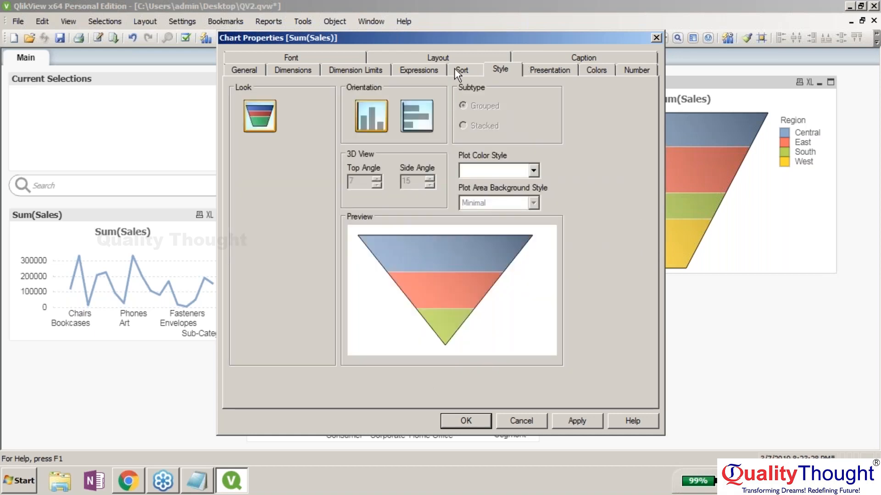
pyautogui.click(292, 70)
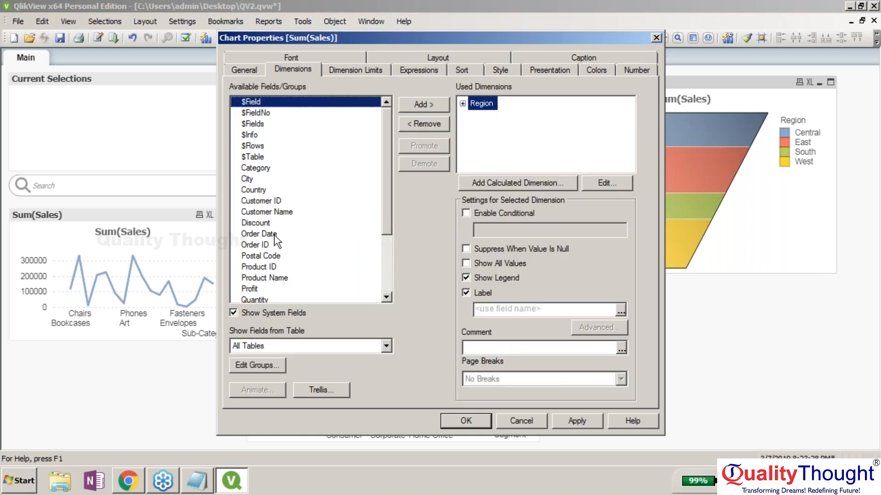
pyautogui.click(247, 70)
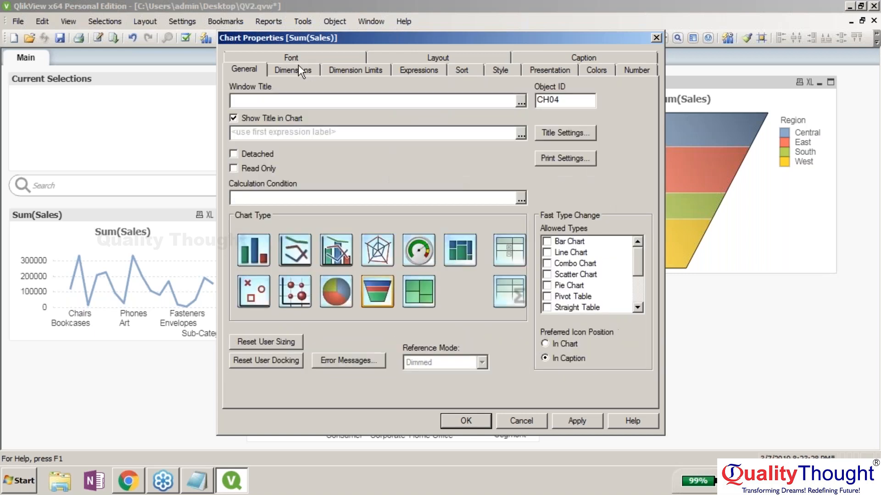
pyautogui.click(550, 70)
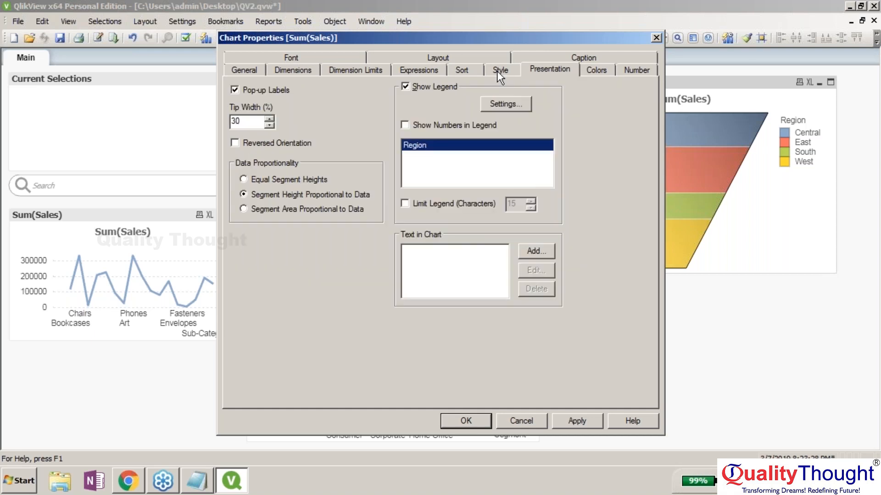
pyautogui.click(466, 420)
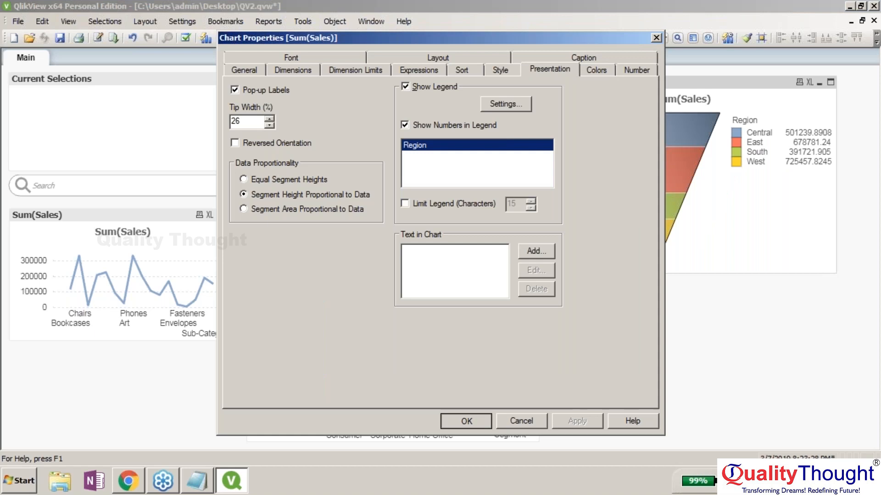
pyautogui.press('Return')
# - Turn on Values on Data Points for the funnel's Sum(Sales) expression in Chart Properties
pyautogui.rightClick(695, 81)
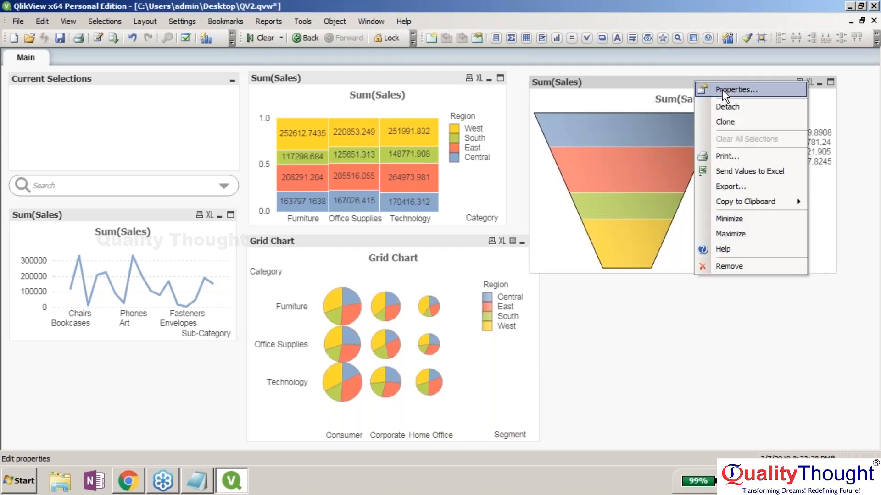
pyautogui.click(722, 90)
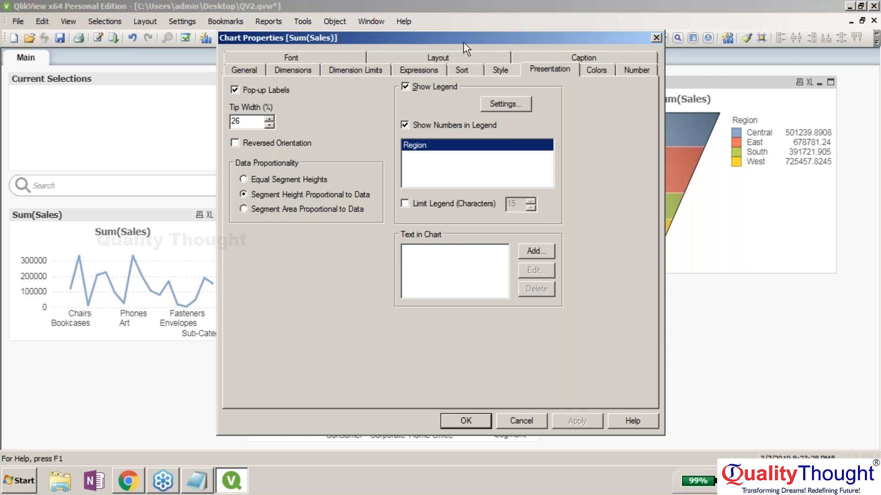
pyautogui.moveTo(463, 42); pyautogui.dragTo(453, 42)
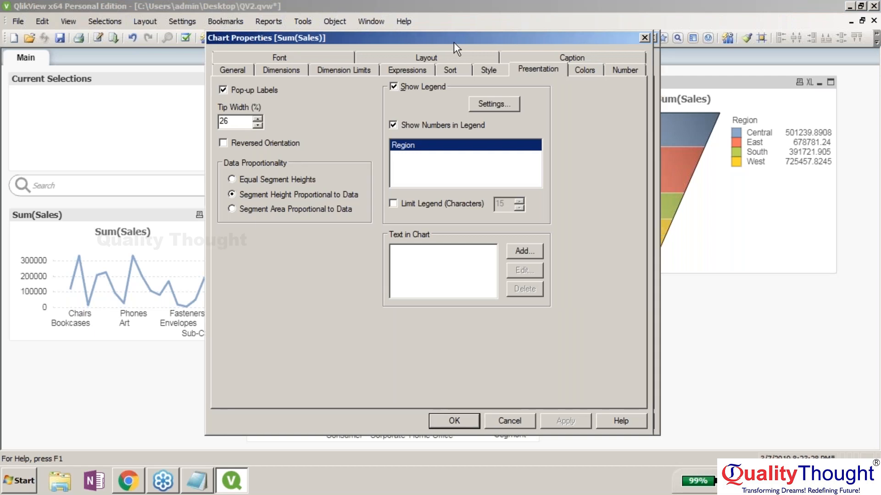
pyautogui.moveTo(453, 42); pyautogui.dragTo(268, 36)
pyautogui.click(242, 67)
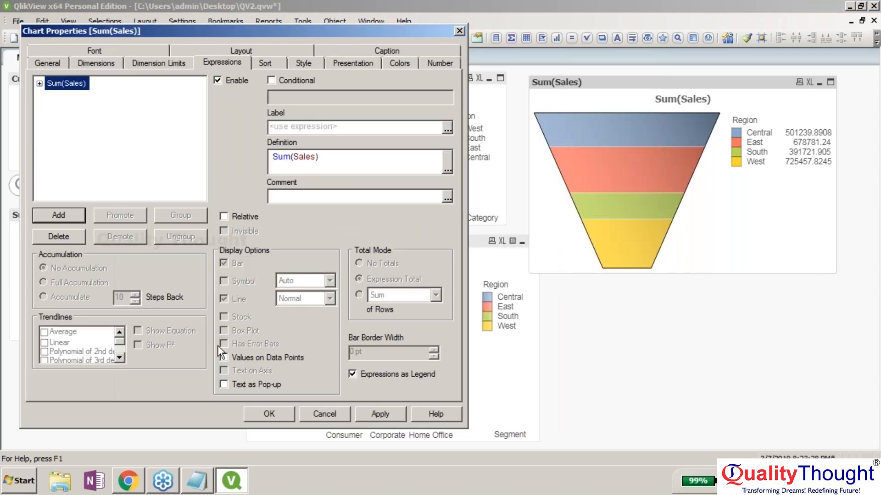
pyautogui.click(223, 358)
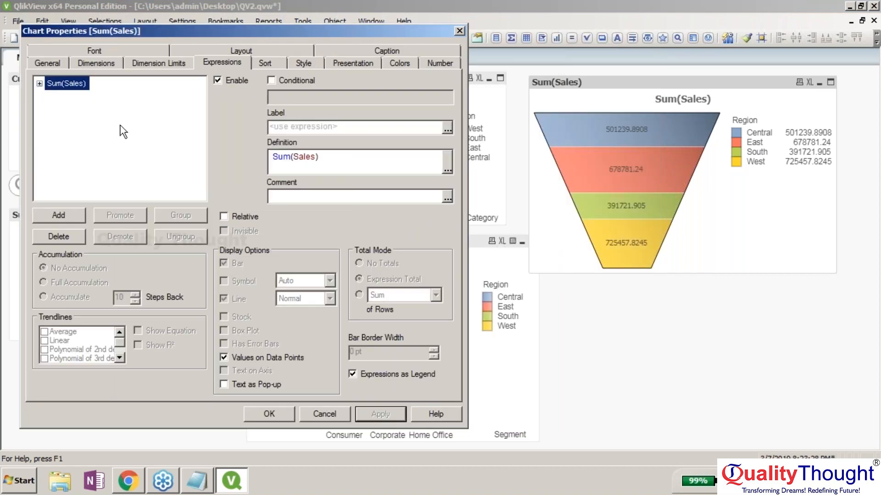
pyautogui.click(134, 64)
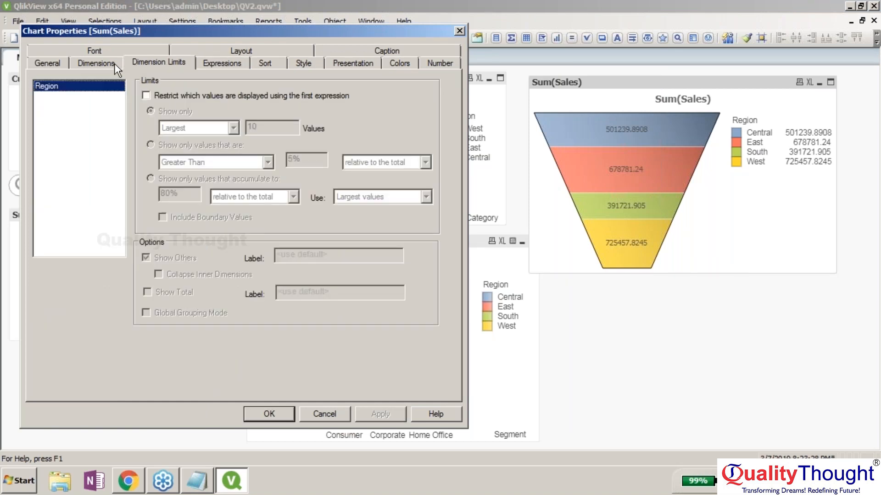
pyautogui.click(114, 63)
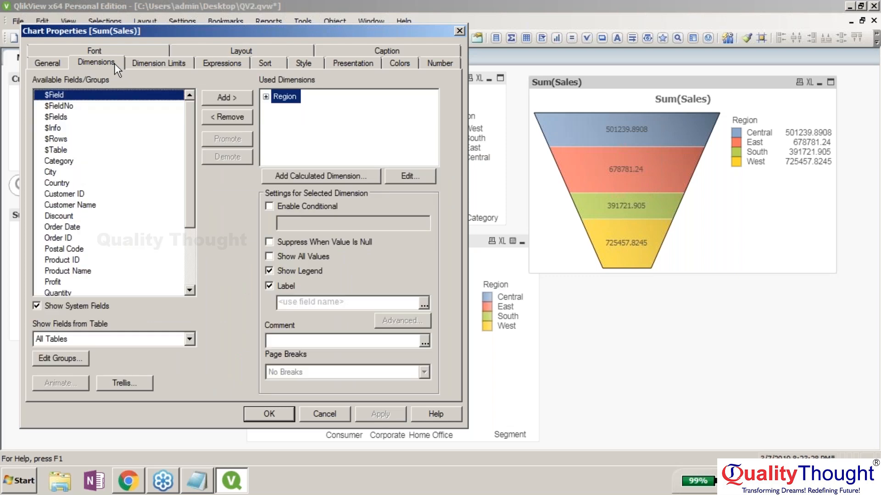
pyautogui.click(151, 62)
pyautogui.click(255, 416)
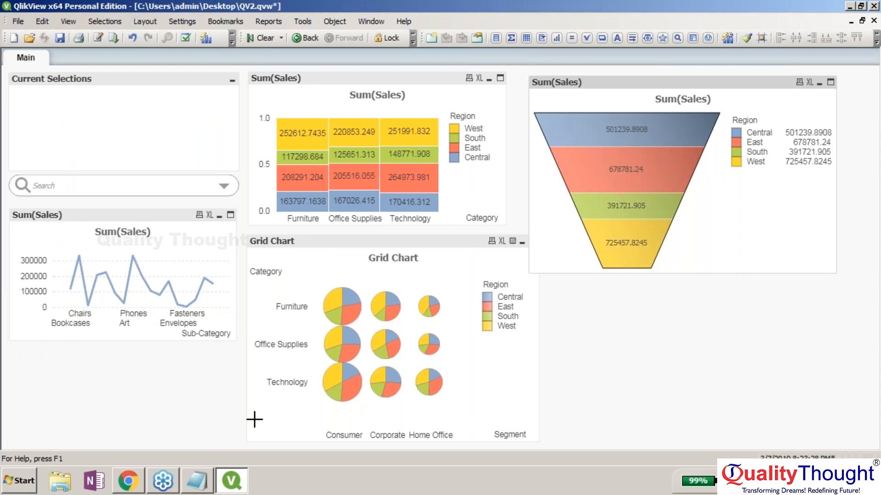
# - Select the Central region through the search object's field and value list
pyautogui.click(223, 187)
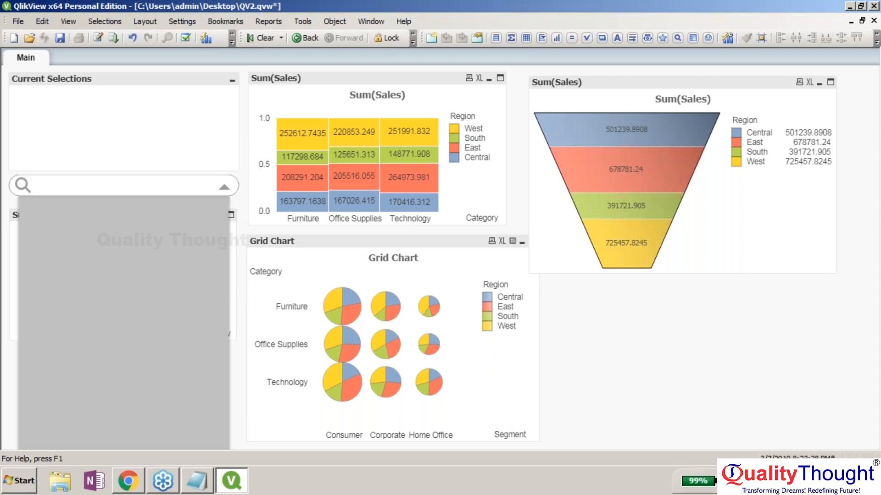
pyautogui.click(226, 187)
pyautogui.click(227, 188)
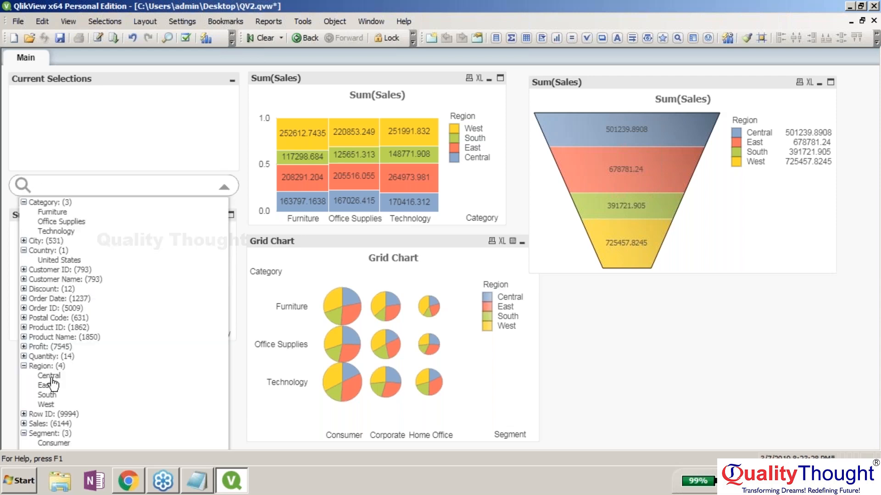
pyautogui.click(51, 379)
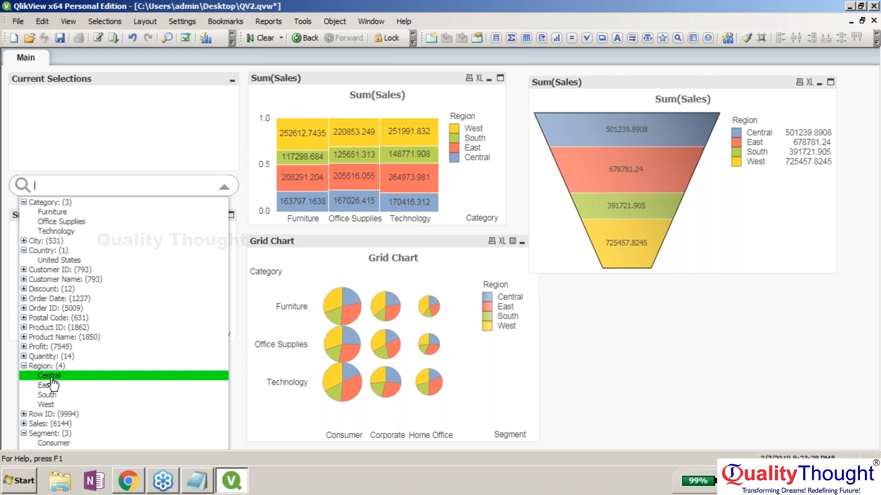
pyautogui.click(51, 377)
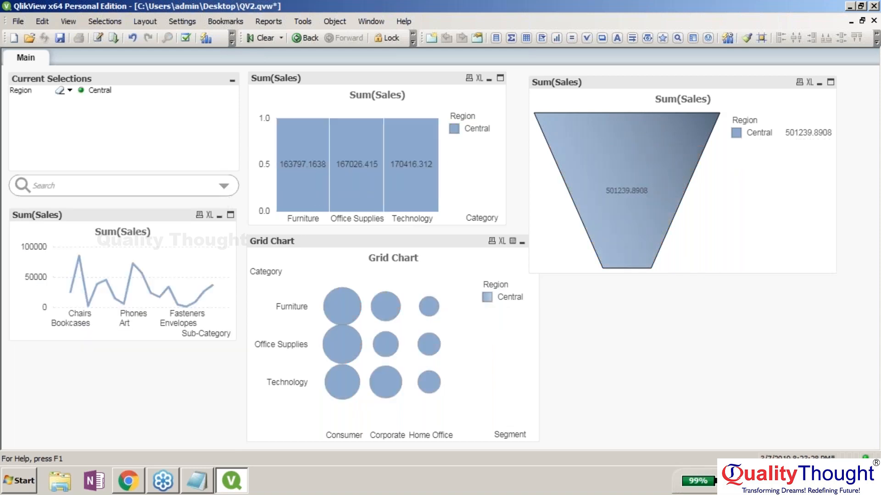
# - Select East, then add Central from the Current Selections Region dropdown
pyautogui.click(223, 186)
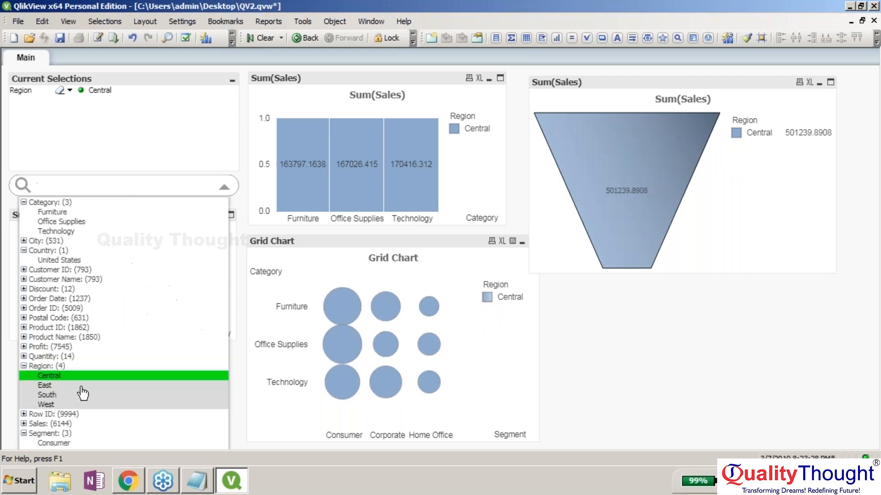
pyautogui.click(80, 387)
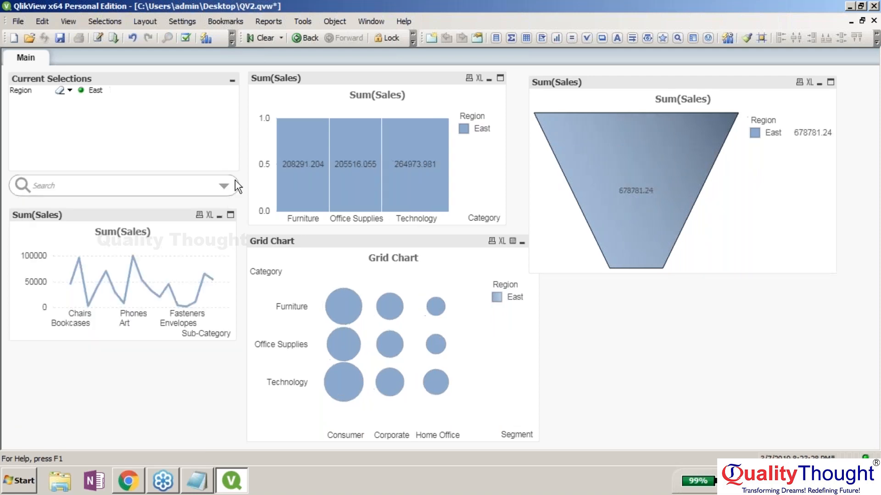
pyautogui.click(69, 90)
pyautogui.keyDown('ctrl'); pyautogui.click(101, 99); pyautogui.keyUp('ctrl')
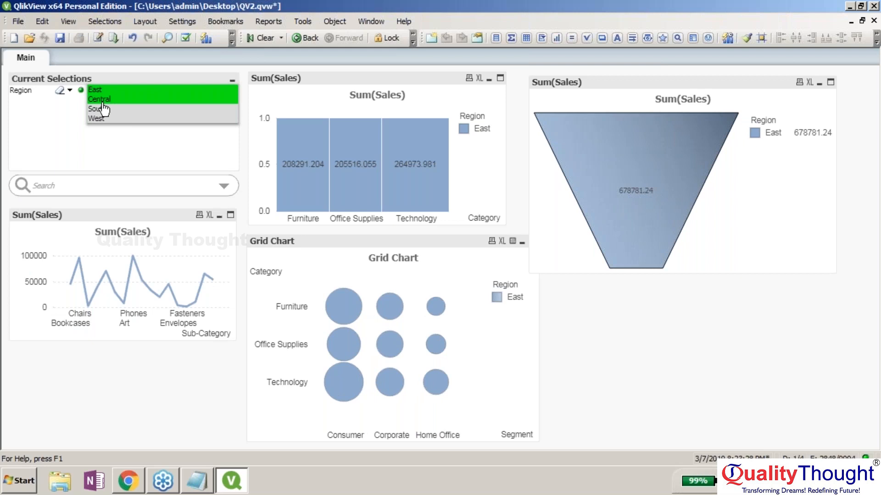
pyautogui.click(149, 144)
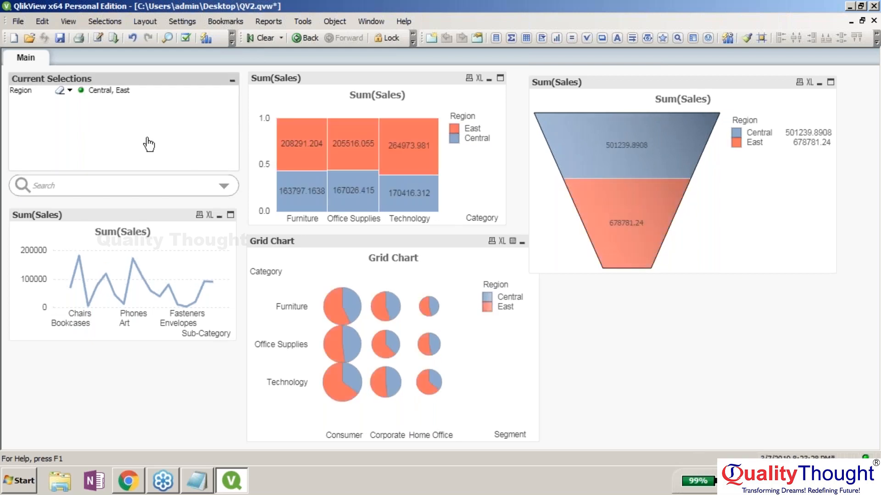
pyautogui.click(615, 336)
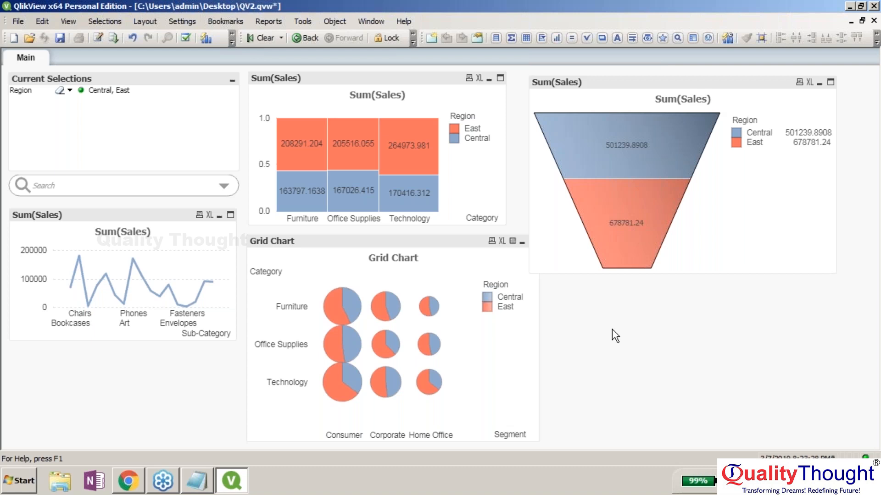
# - Look through the sheet's available fields, then check March 9 on the system calendar
pyautogui.rightClick(612, 329)
pyautogui.click(711, 250)
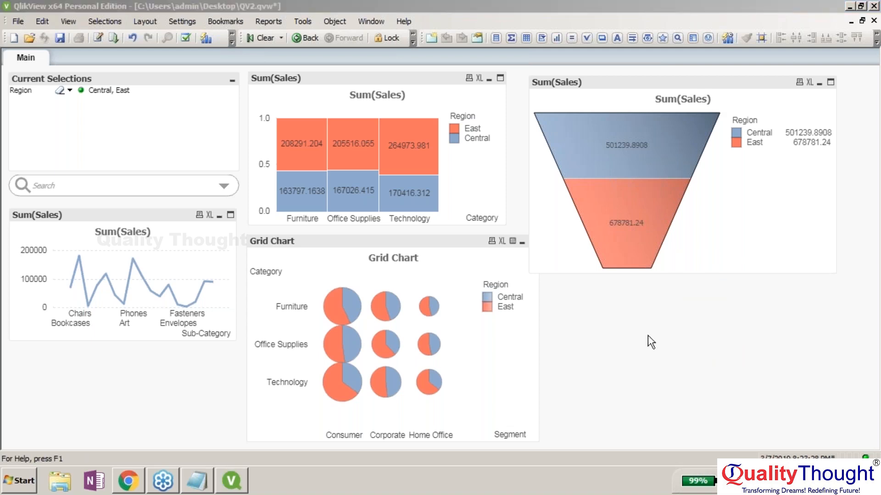
pyautogui.click(658, 8)
pyautogui.click(842, 481)
pyautogui.click(767, 372)
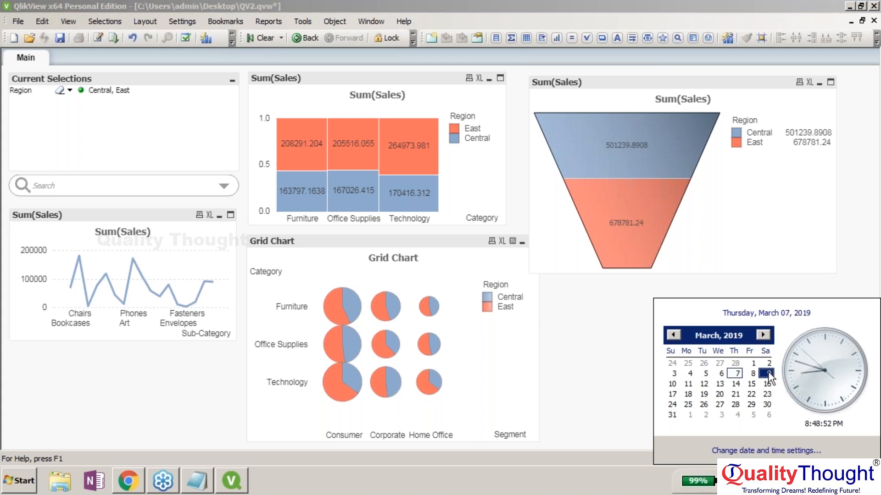
pyautogui.click(606, 366)
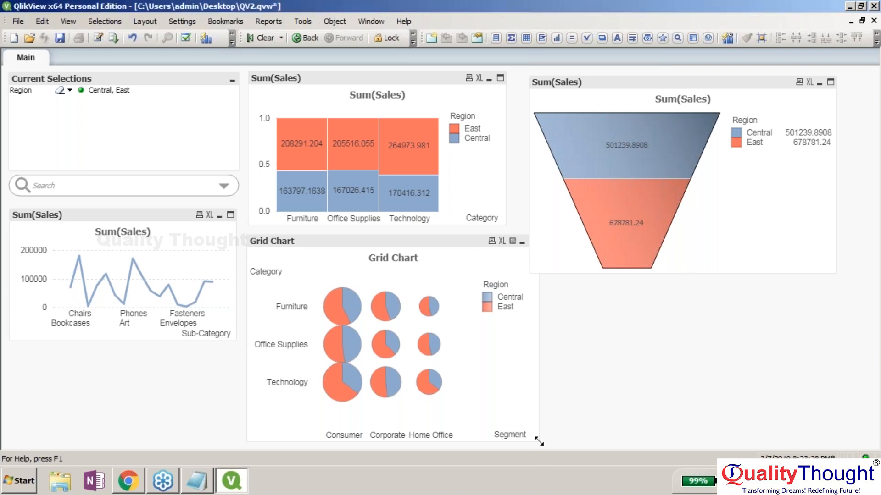
# - Shrink the Grid Chart, nudge it slightly right, and make the funnel chart smaller
pyautogui.moveTo(539, 442); pyautogui.dragTo(504, 428)
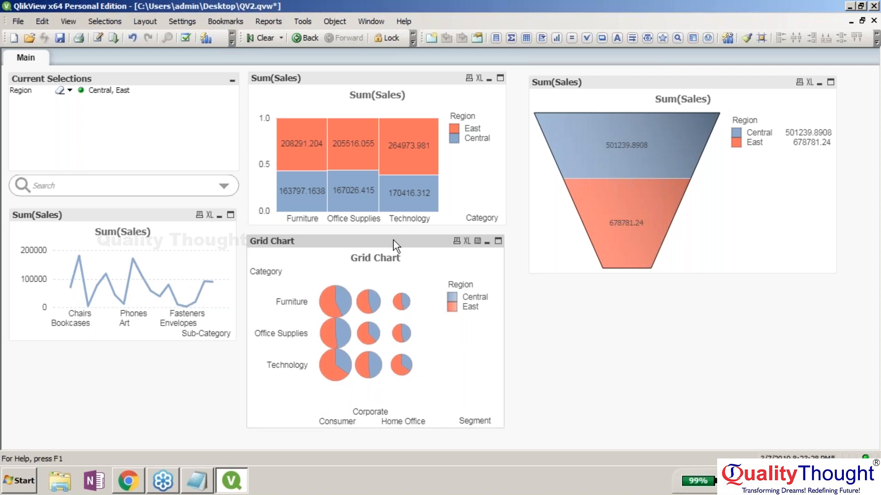
pyautogui.moveTo(392, 240); pyautogui.dragTo(397, 239)
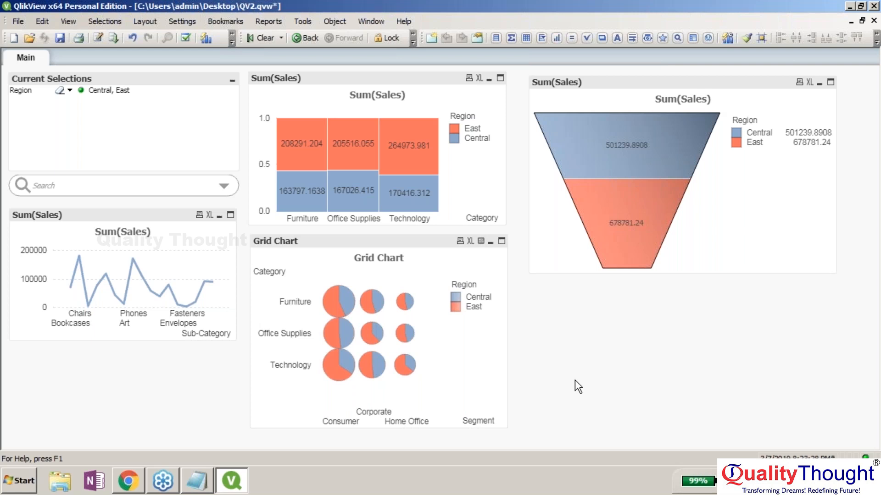
pyautogui.click(673, 26)
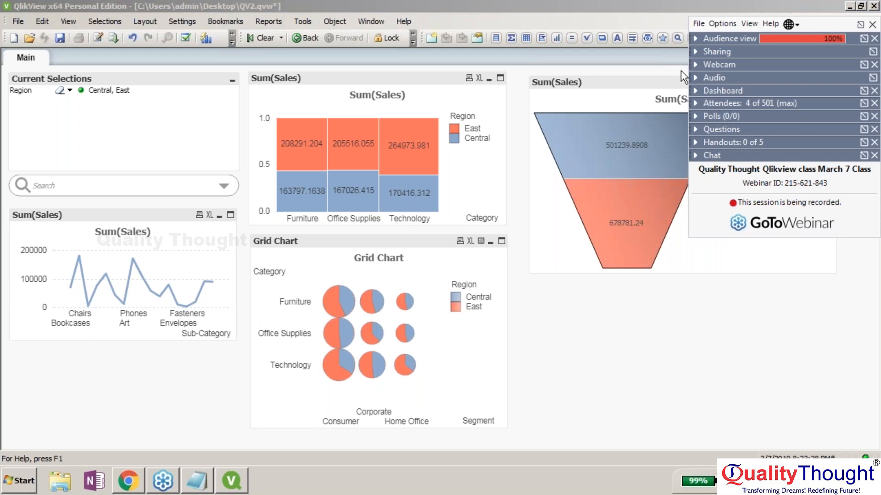
pyautogui.click(681, 70)
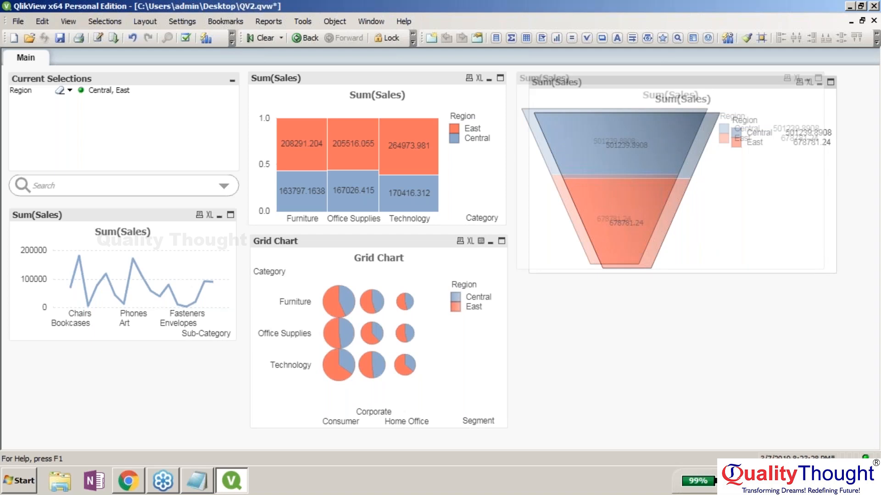
pyautogui.rightClick(514, 256)
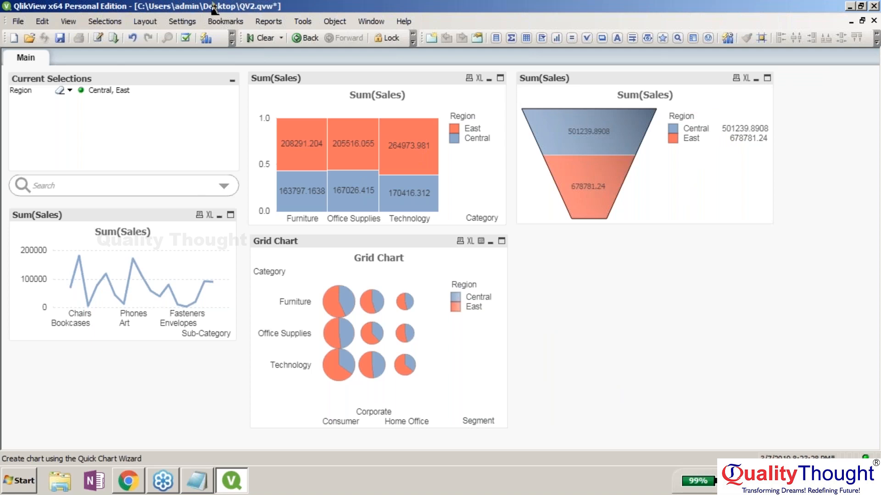
# - Browse the Selections, View and Settings menus, then show the sheet's New Sheet Object types
pyautogui.click(97, 23)
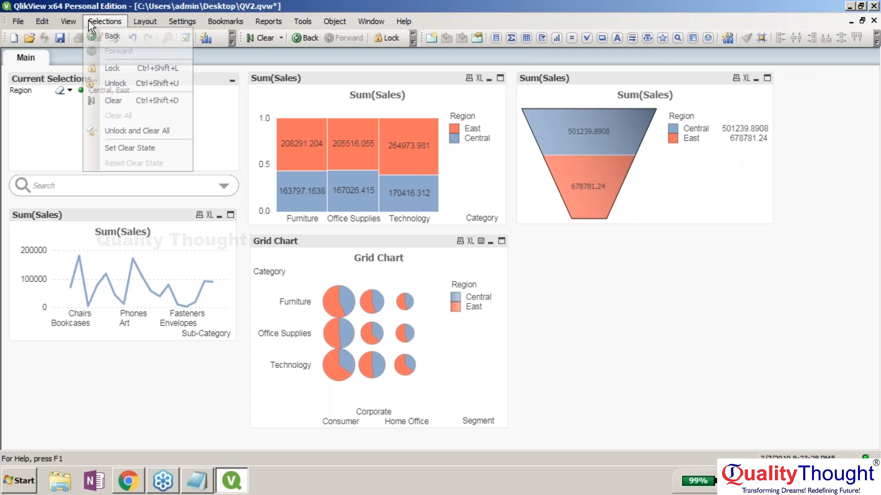
pyautogui.press('Left')
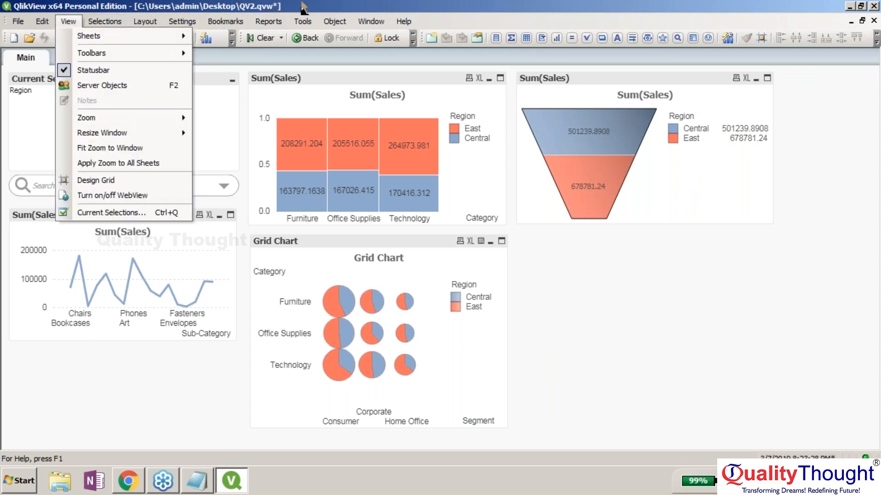
pyautogui.press('Escape')
pyautogui.press('Escape')
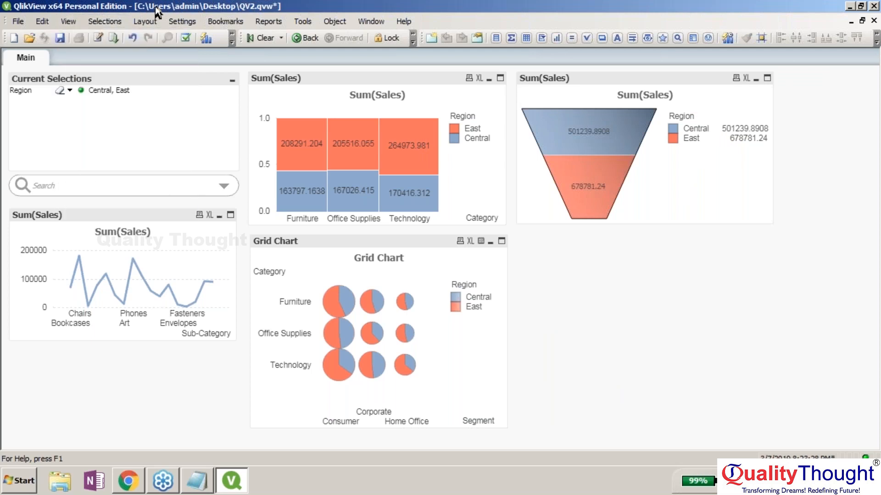
pyautogui.click(187, 23)
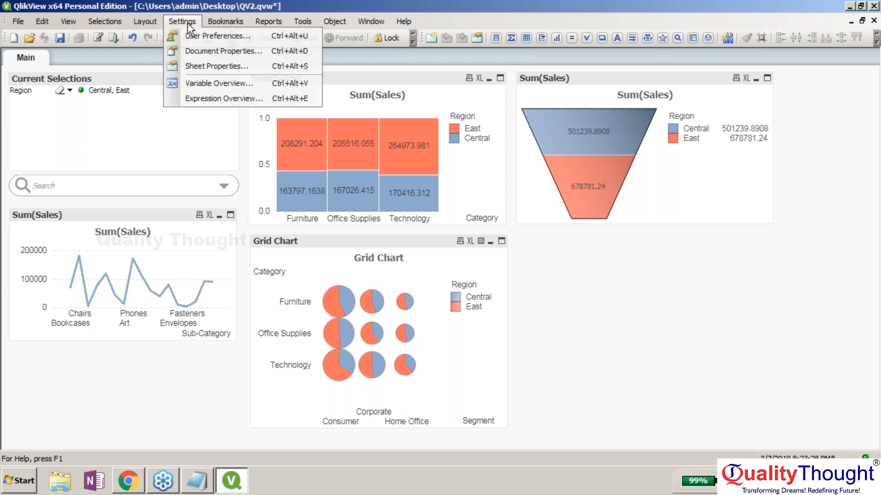
pyautogui.moveTo(30, 24)
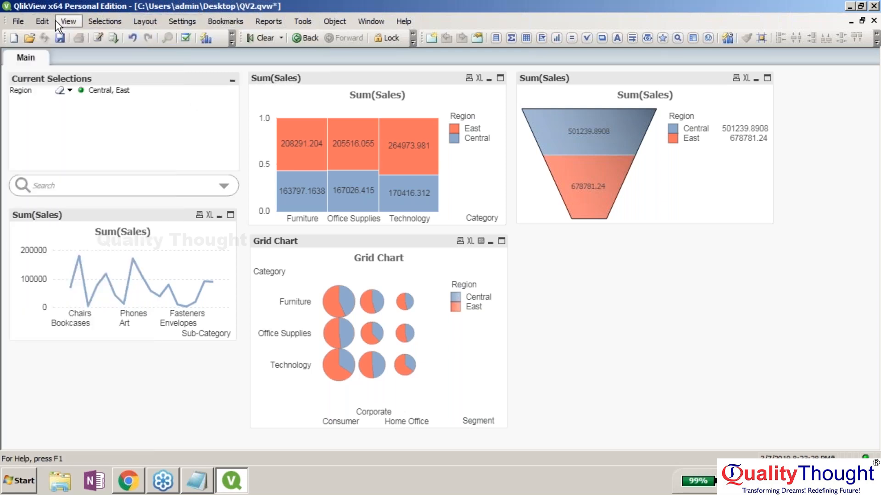
pyautogui.rightClick(677, 366)
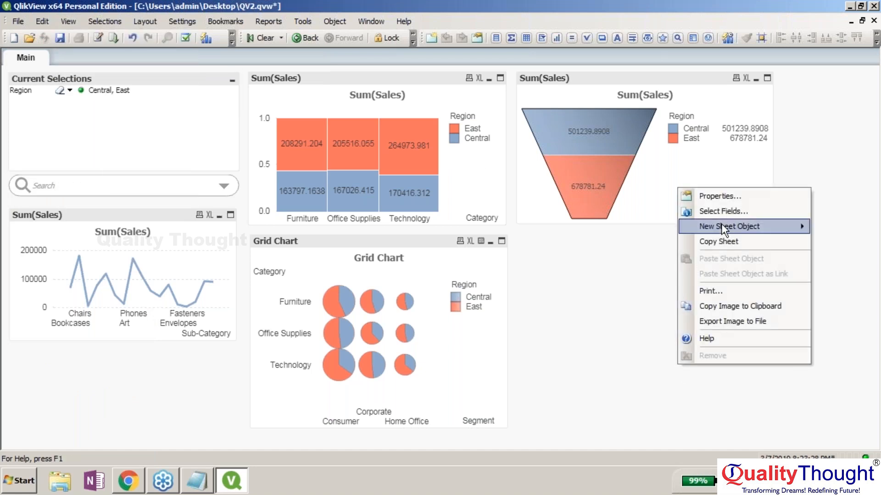
pyautogui.moveTo(722, 225)
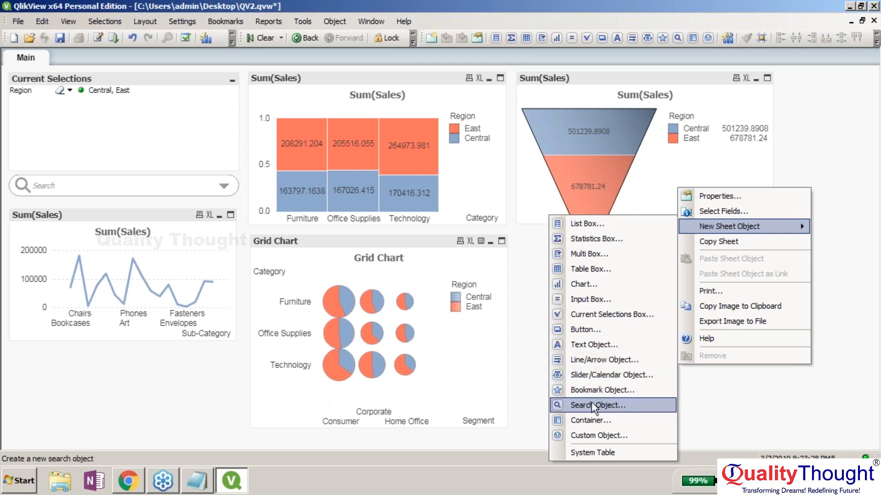
# - Add a Custom Object and set its inactive caption background colour to white
pyautogui.click(591, 433)
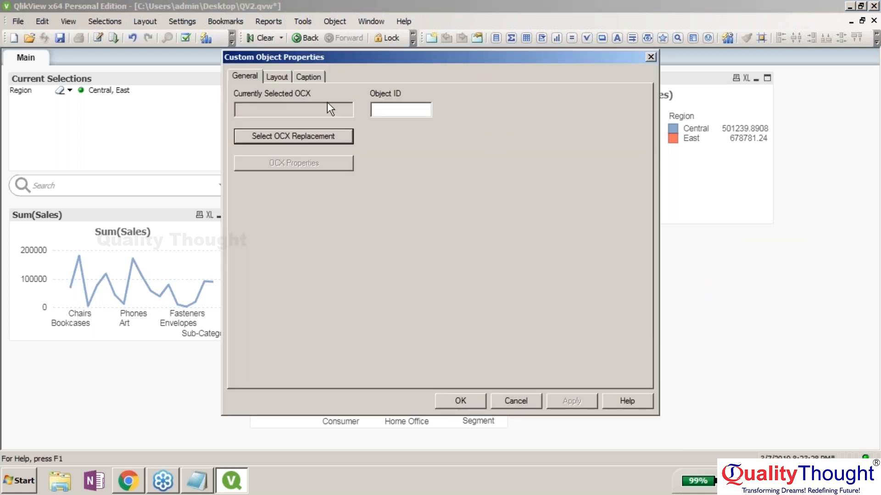
pyautogui.click(280, 77)
pyautogui.click(312, 75)
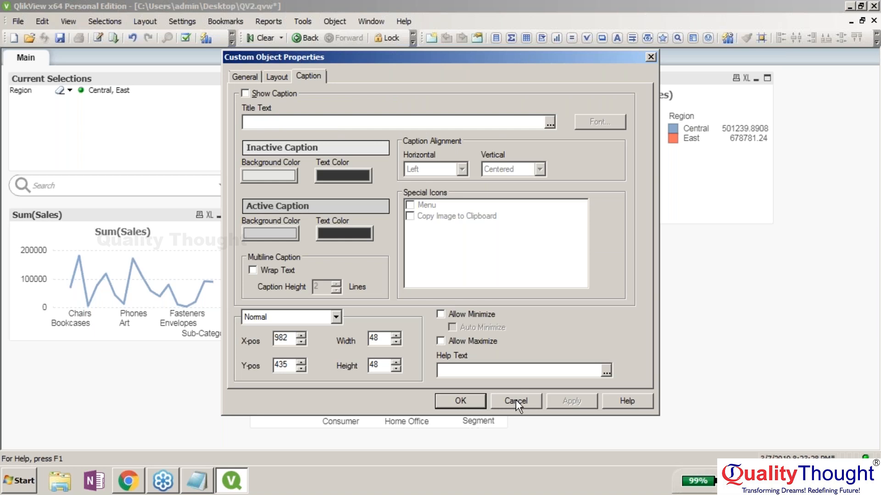
pyautogui.click(261, 175)
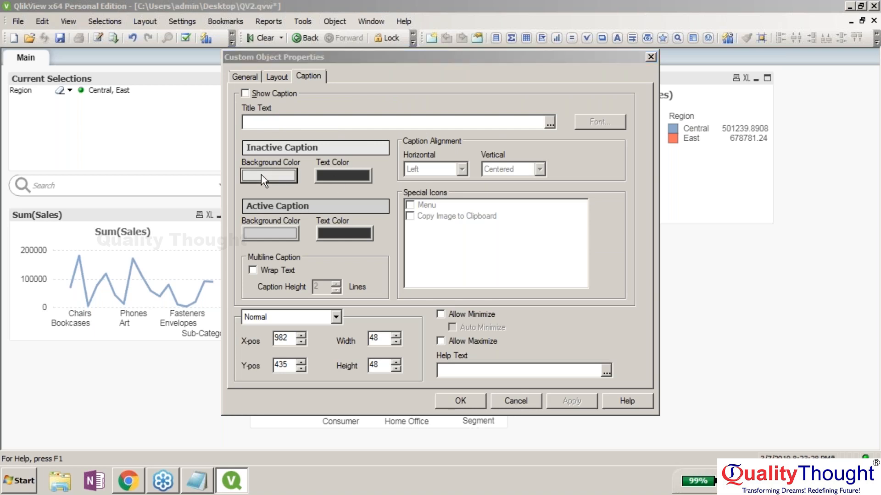
pyautogui.click(634, 187)
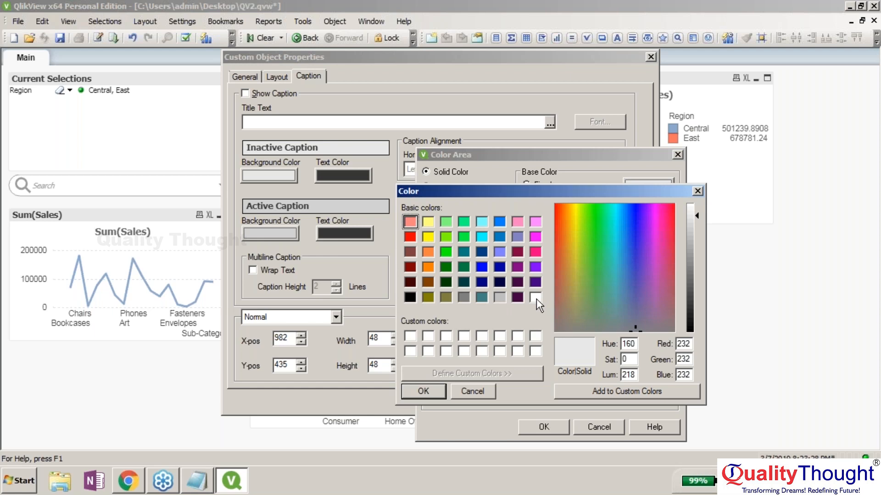
pyautogui.click(535, 297)
pyautogui.click(412, 390)
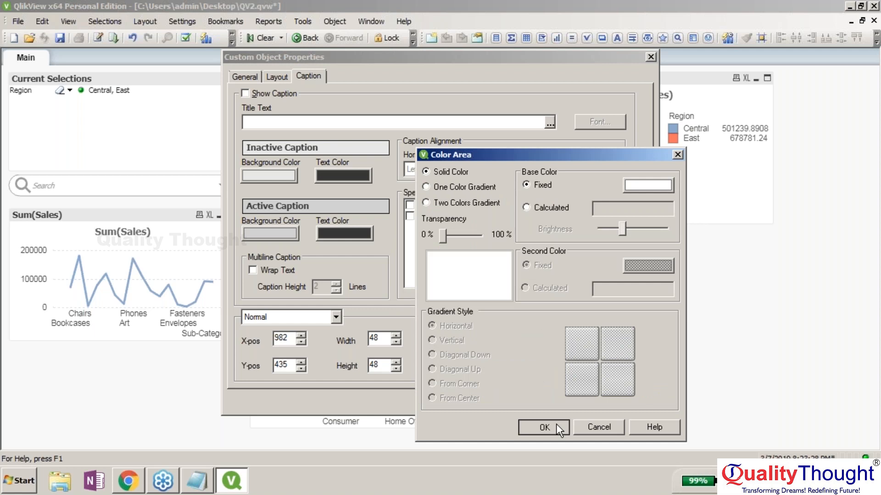
pyautogui.click(556, 424)
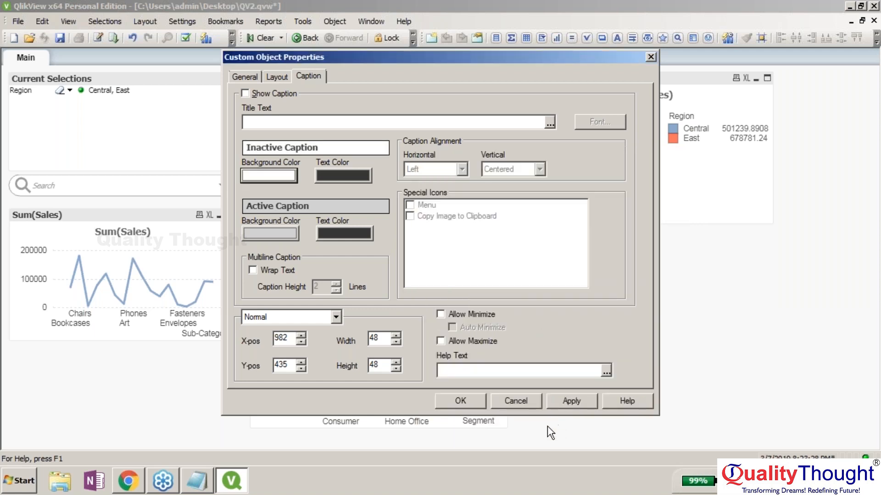
# - Apply the settings, close the properties without further changes, and bring up the grey object's options
pyautogui.click(563, 405)
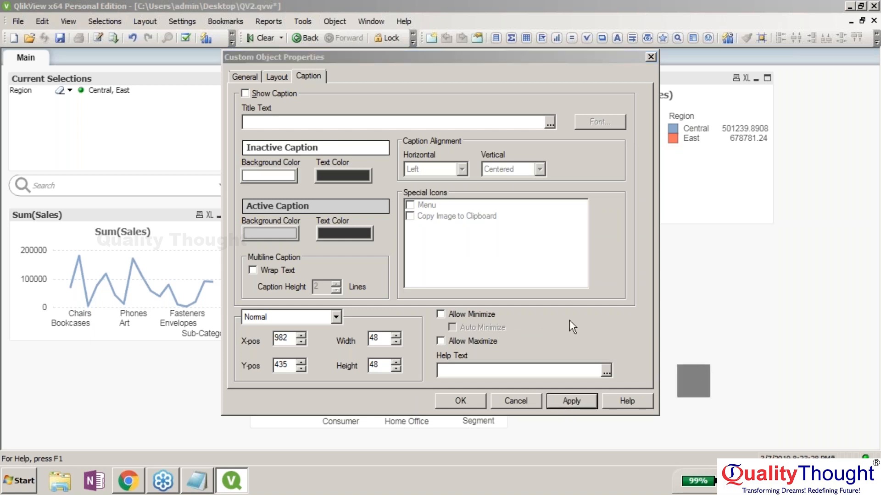
pyautogui.click(277, 151)
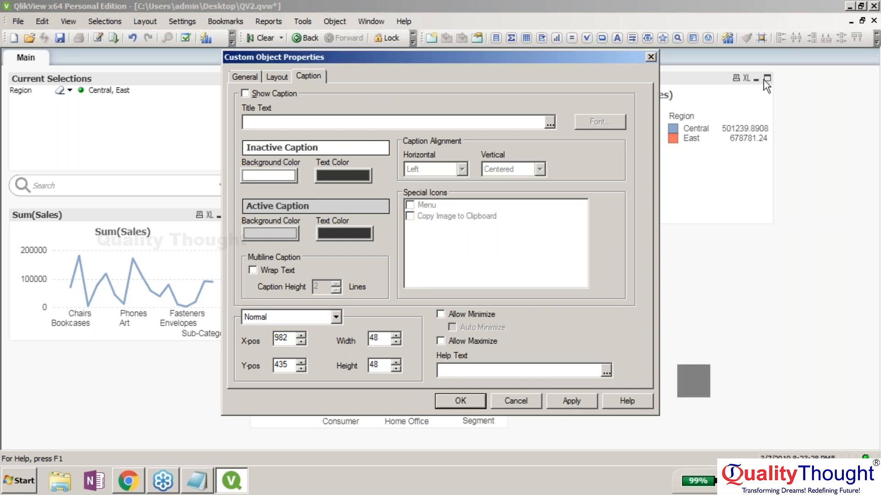
pyautogui.click(870, 53)
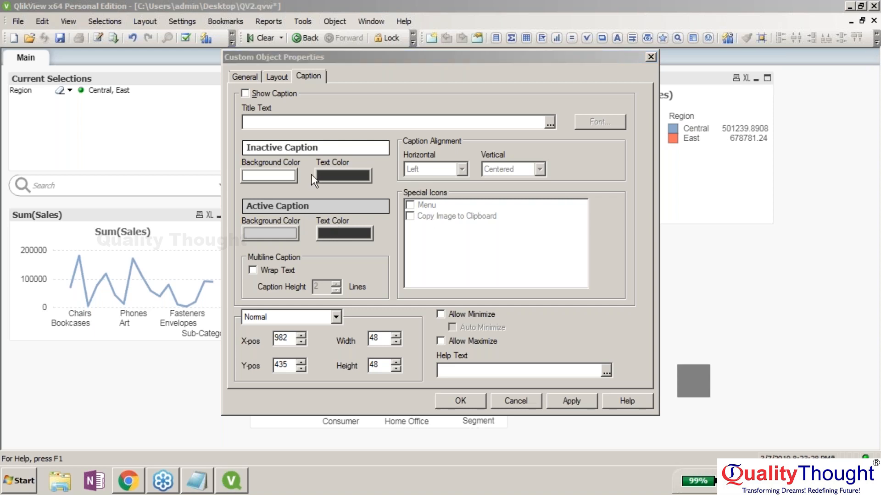
pyautogui.click(529, 403)
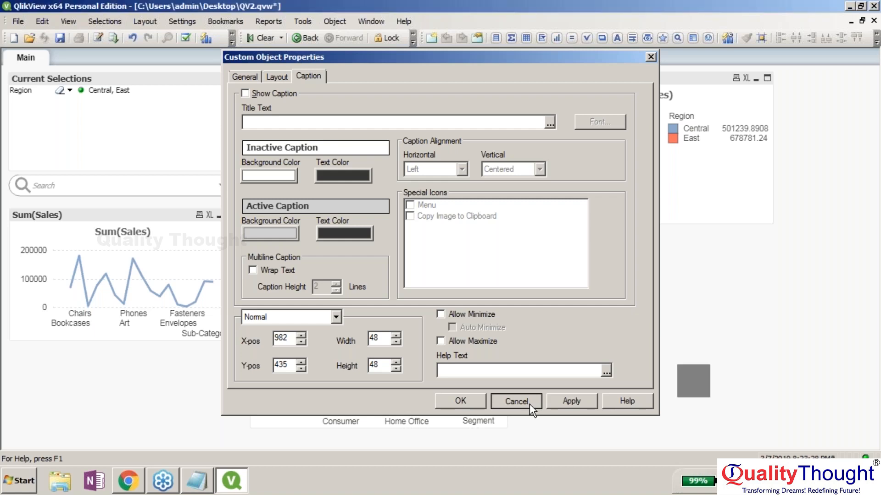
pyautogui.click(529, 404)
pyautogui.rightClick(698, 381)
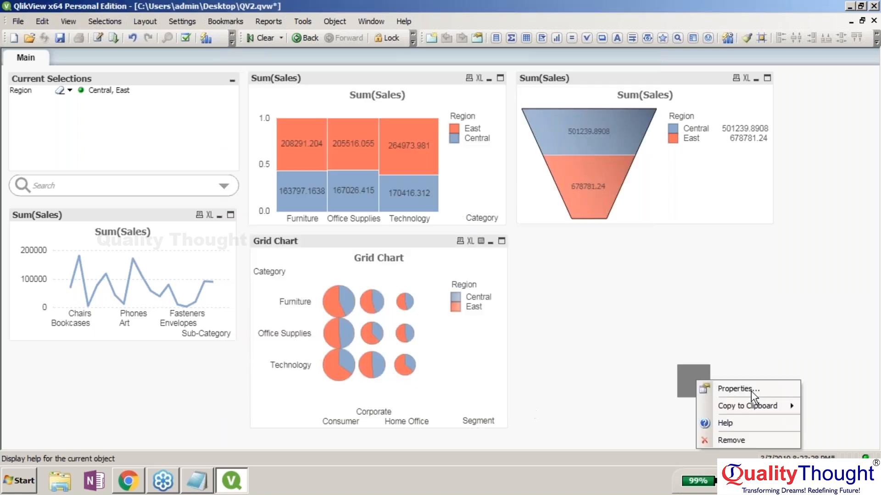
# - Remove the grey custom object, then start and cancel exporting the funnel chart as an image
pyautogui.click(733, 439)
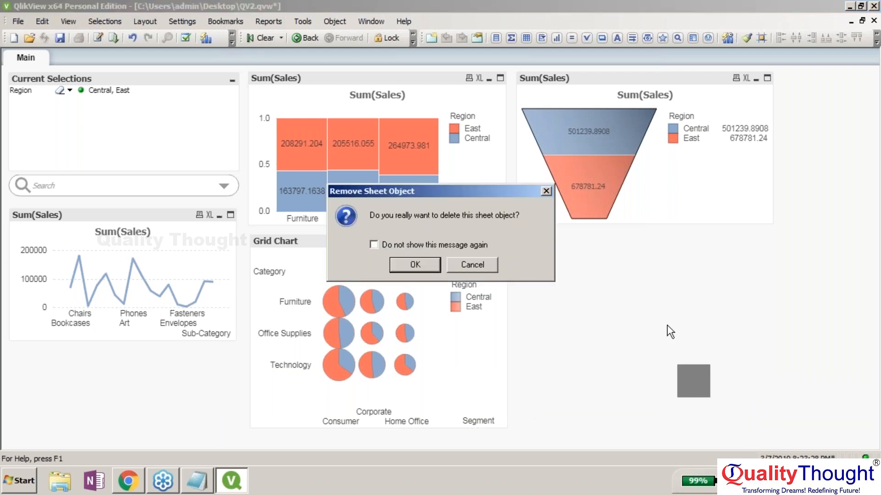
pyautogui.press('Return')
pyautogui.rightClick(623, 150)
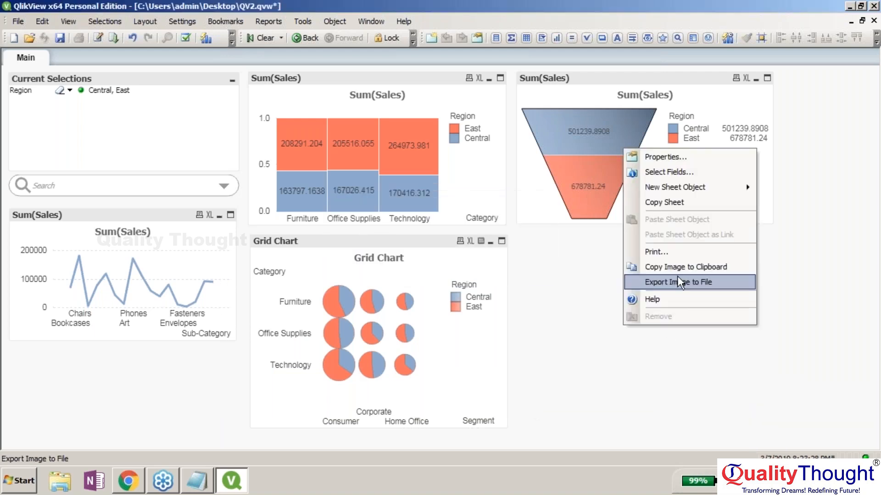
pyautogui.click(705, 286)
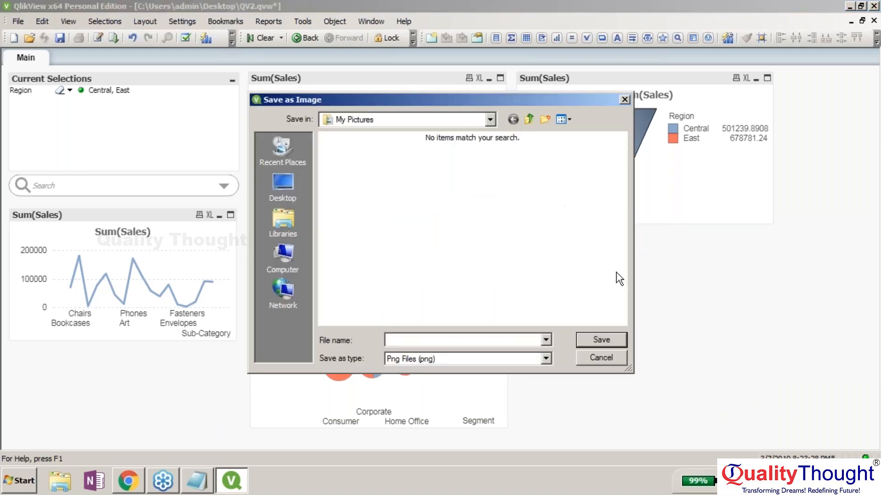
pyautogui.click(605, 357)
pyautogui.rightClick(601, 417)
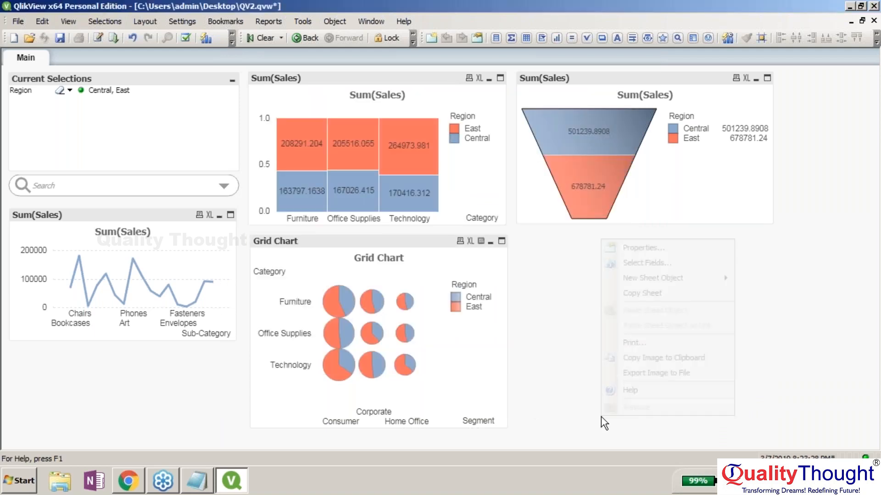
# - Copy the Main sheet to create 'Copy of Main' and bring up its tab options
pyautogui.click(675, 292)
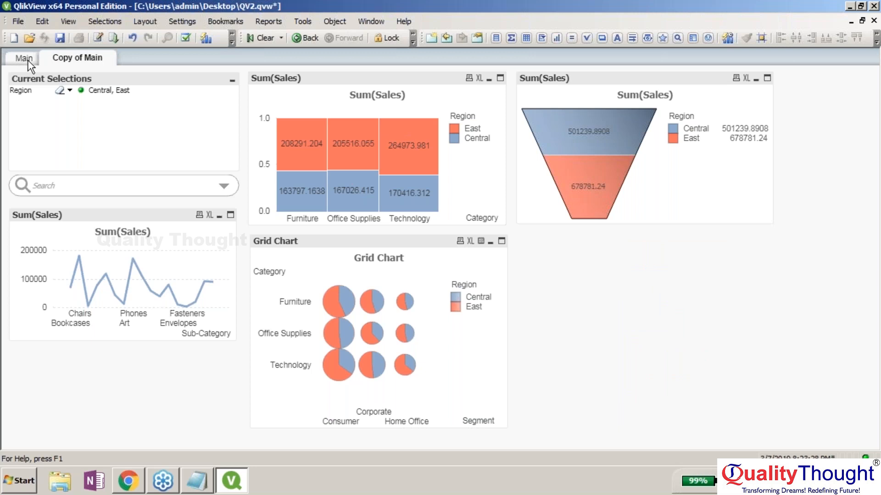
pyautogui.rightClick(569, 284)
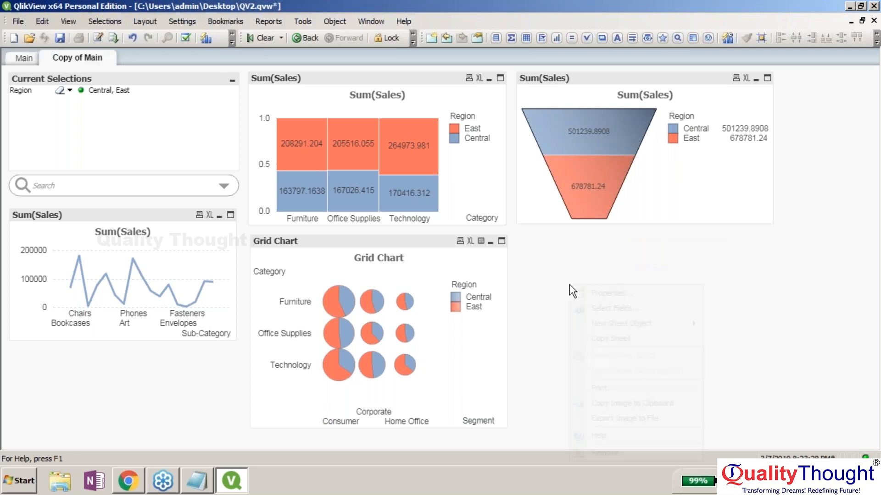
pyautogui.rightClick(95, 59)
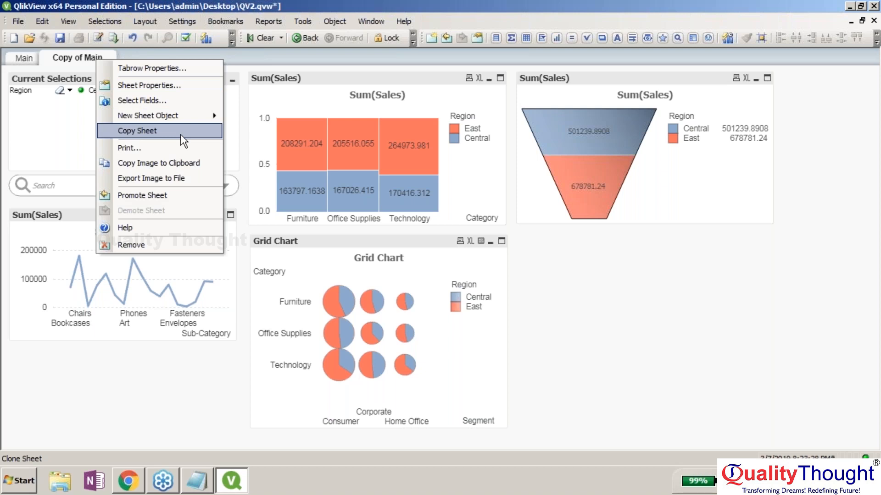
# - Retitle the copied sheet 'Sales Data' and return to the Main sheet
pyautogui.click(202, 85)
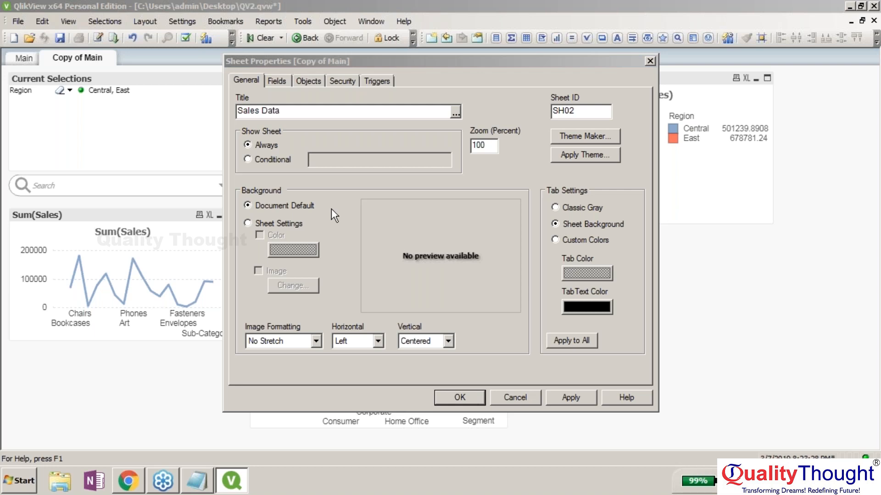
pyautogui.press('Return')
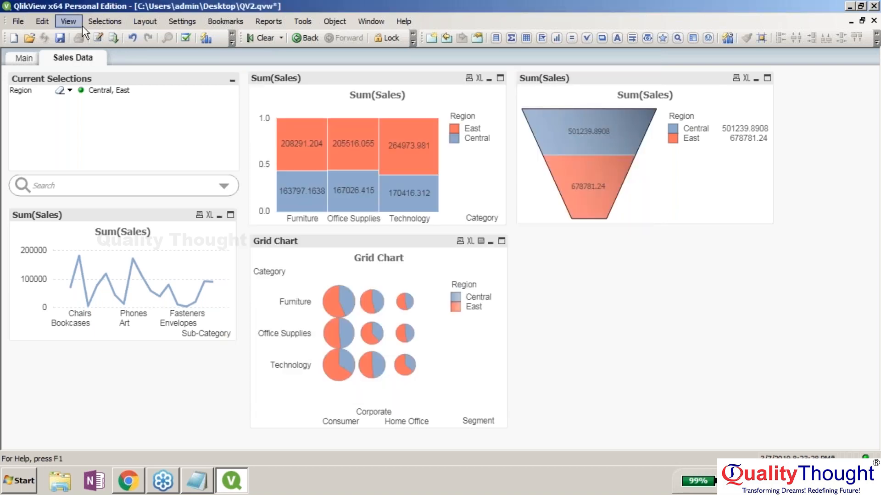
pyautogui.click(24, 58)
pyautogui.click(427, 241)
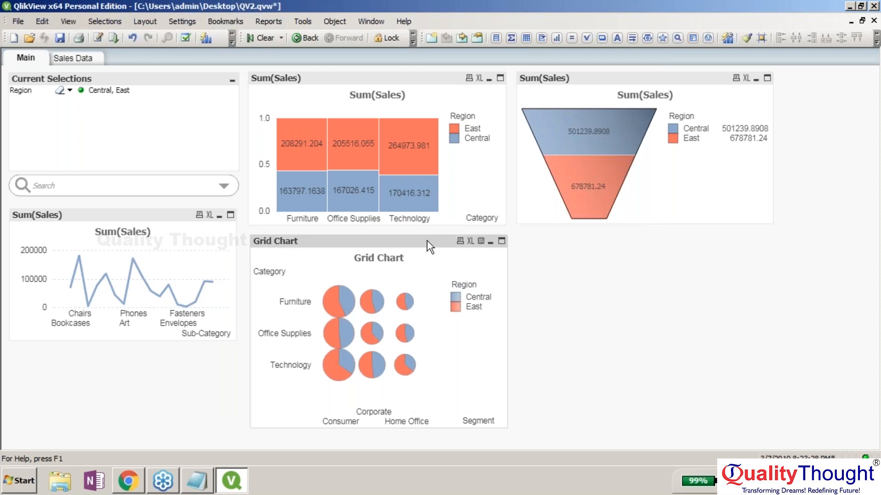
# - Delete the Grid Chart, stacked Sum(Sales) bar chart and funnel chart from the Main sheet
pyautogui.press('Delete')
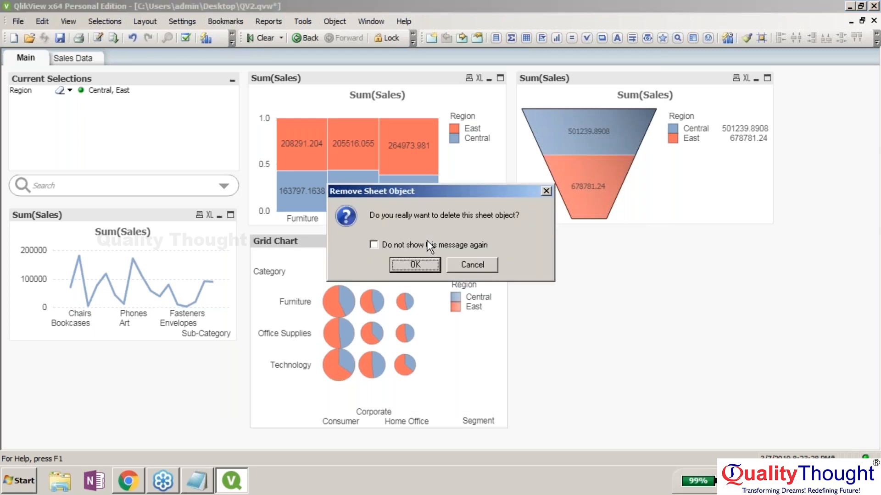
pyautogui.press('Return')
pyautogui.click(448, 76)
pyautogui.press('Delete')
pyautogui.press('Return')
pyautogui.click(593, 80)
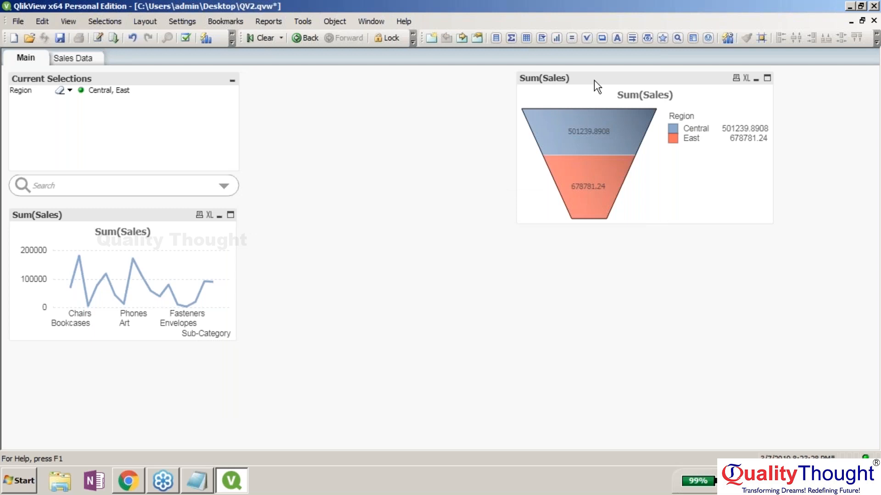
pyautogui.press('Delete')
pyautogui.press('Return')
pyautogui.click(870, 210)
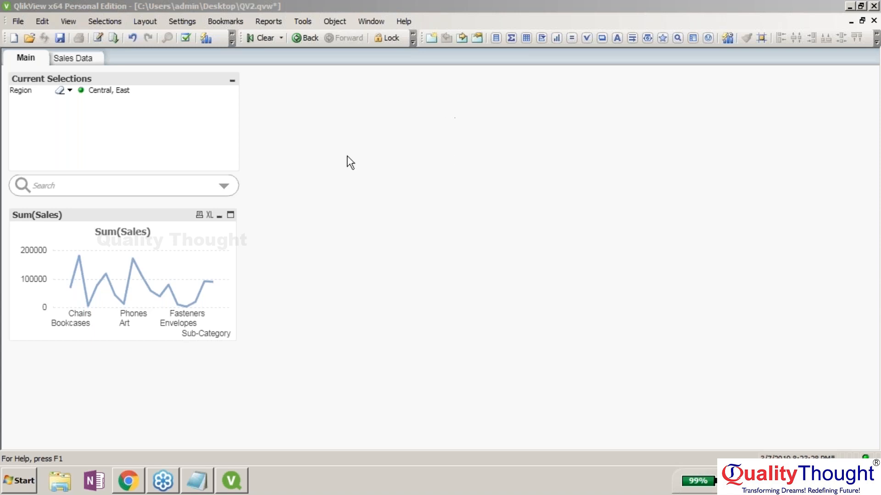
# - Delete the Sum(Sales) line chart and clear the Central, East region selection
pyautogui.click(175, 219)
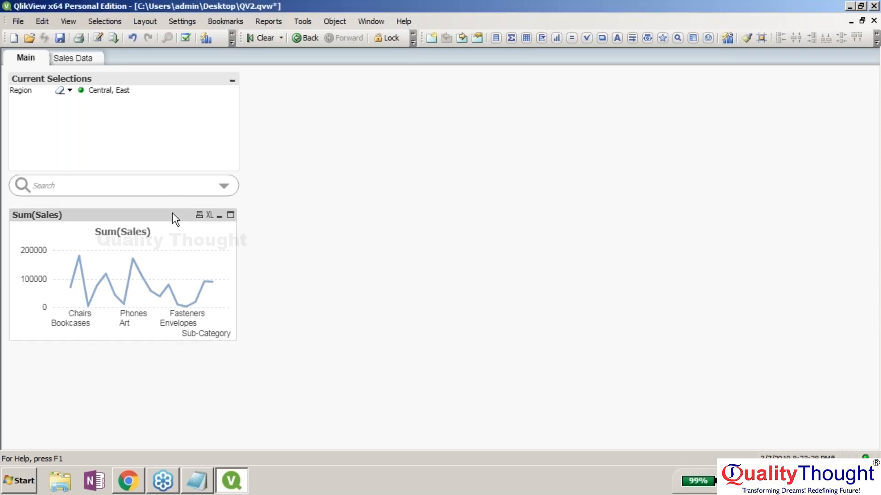
pyautogui.press('Delete')
pyautogui.press('Return')
pyautogui.click(255, 38)
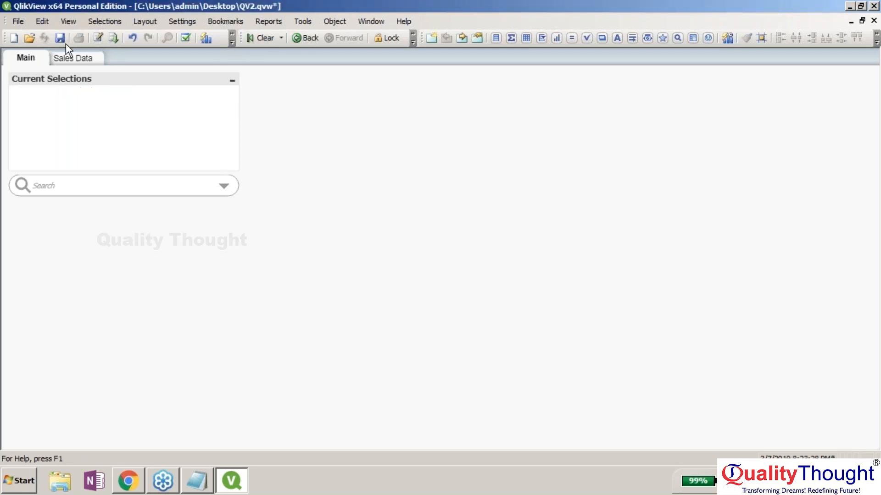
pyautogui.click(99, 39)
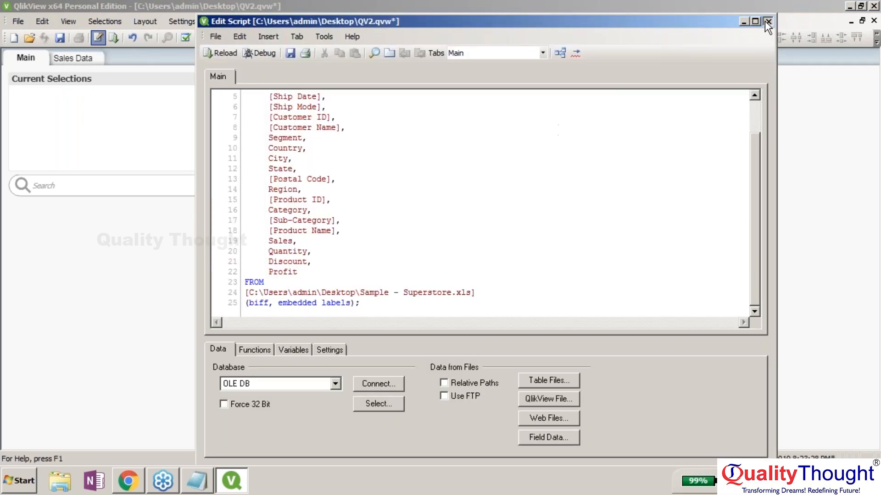
pyautogui.click(764, 20)
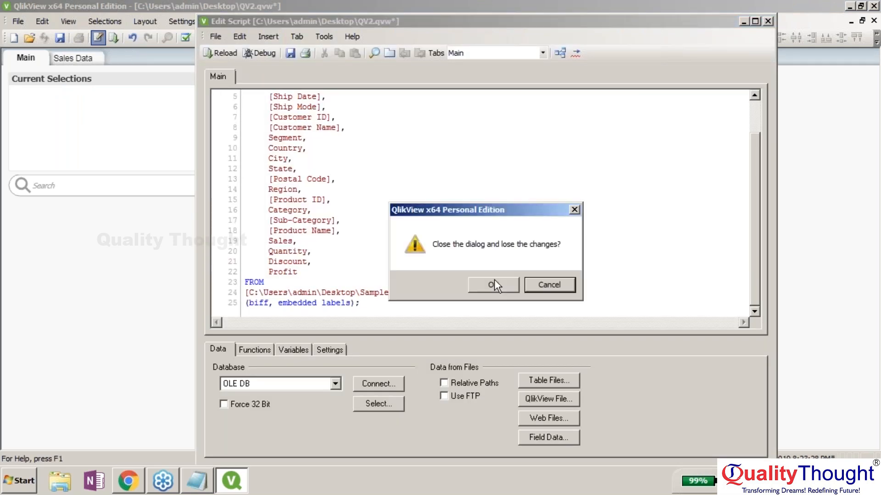
pyautogui.click(494, 280)
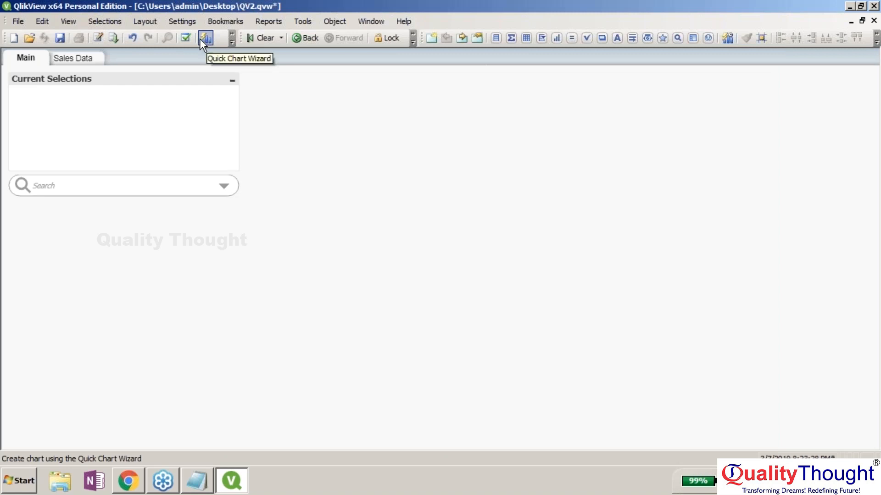
# - Insert a System Table through Layout > New Sheet Object
pyautogui.click(143, 21)
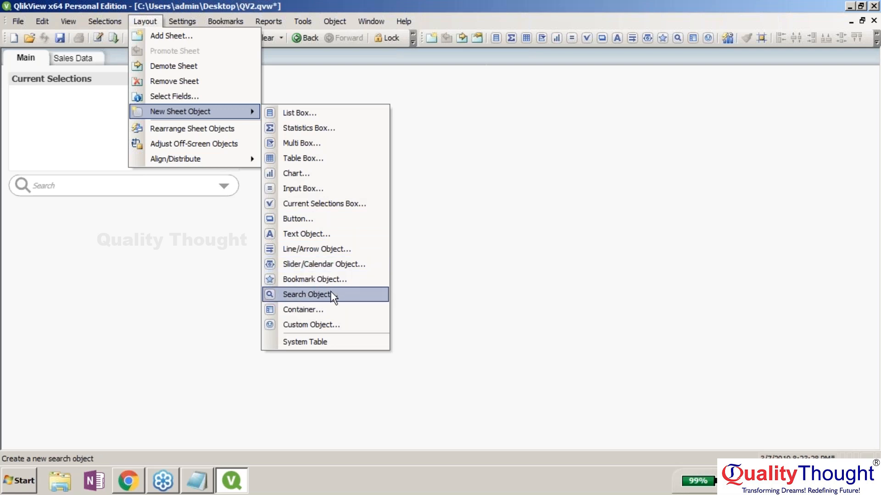
pyautogui.click(324, 342)
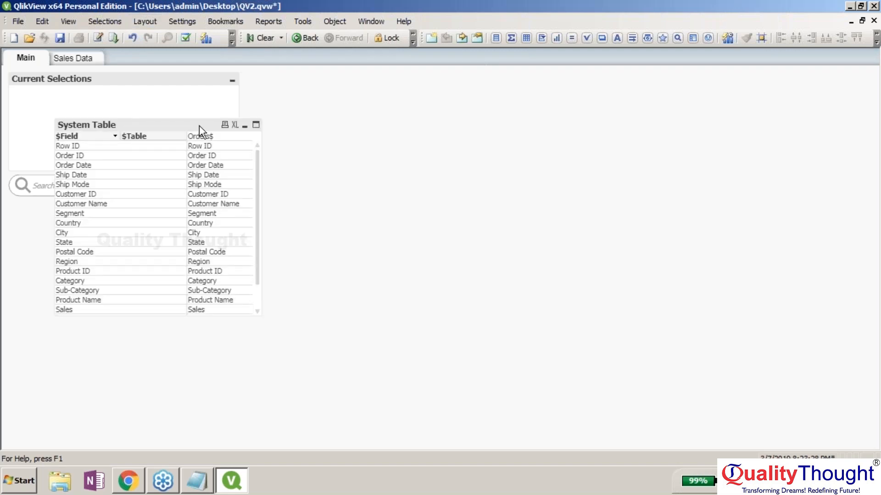
# - Move the System Table below the search box, then remove it from the sheet
pyautogui.click(199, 125)
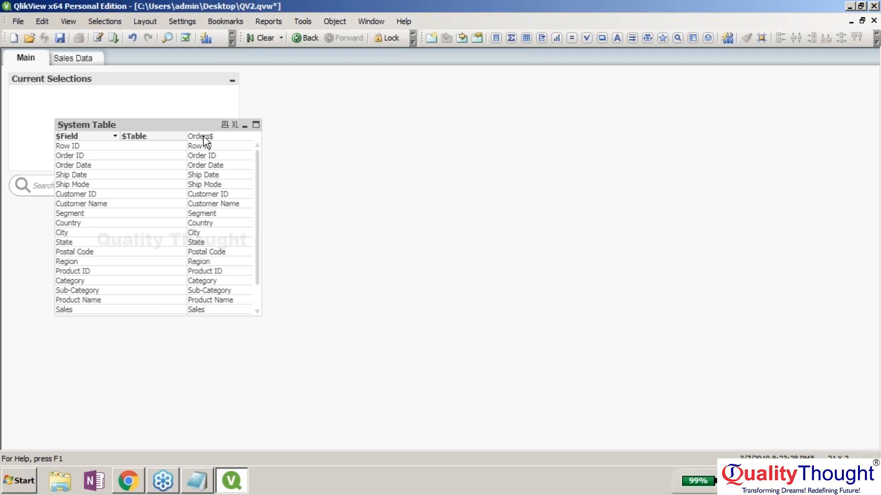
pyautogui.moveTo(204, 137); pyautogui.dragTo(236, 169)
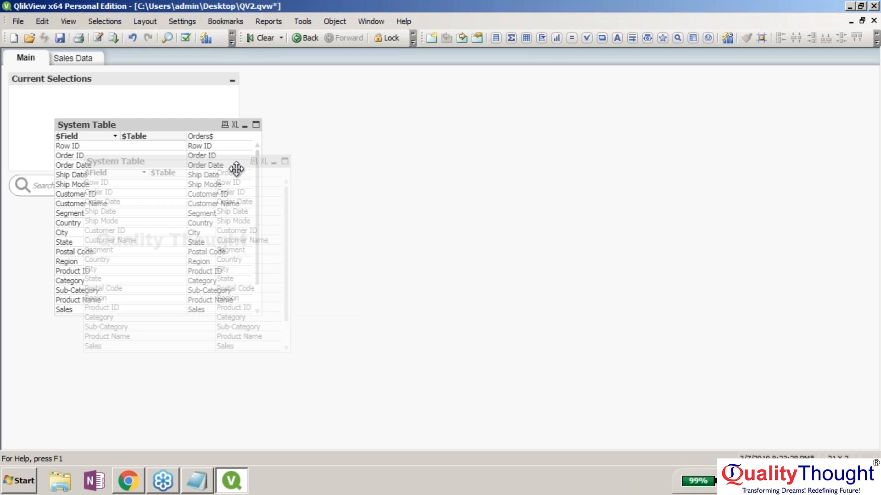
pyautogui.moveTo(236, 169); pyautogui.dragTo(172, 220)
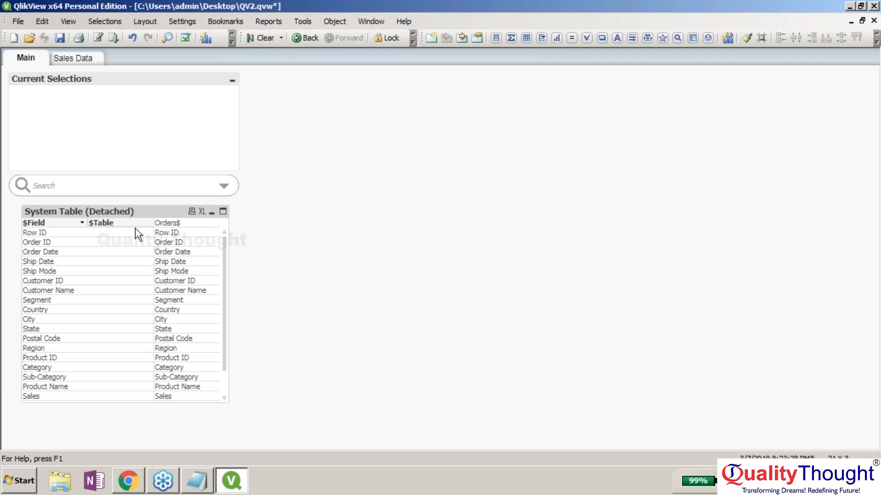
pyautogui.rightClick(126, 211)
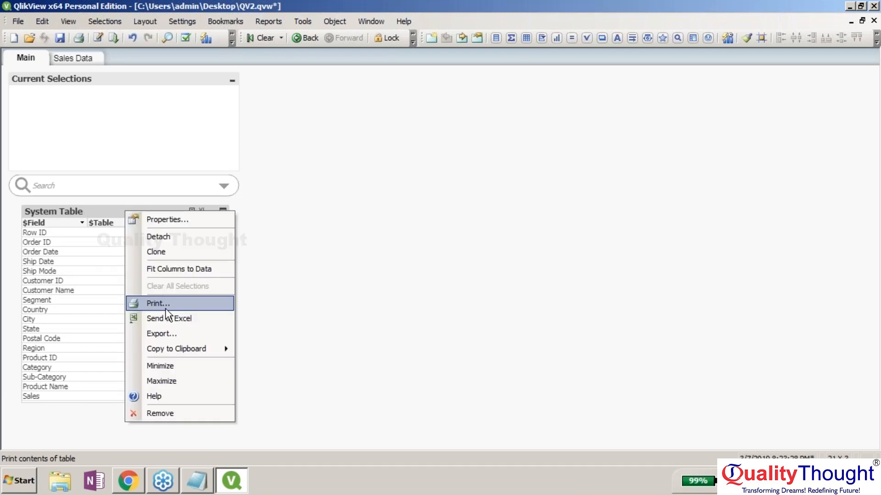
pyautogui.click(174, 413)
pyautogui.click(179, 23)
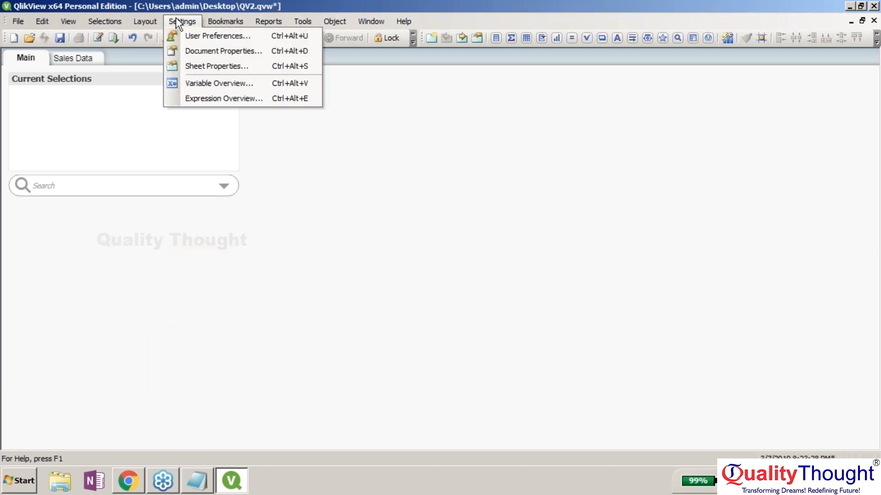
# - Dismiss the open menu and show the New Sheet Object submenu from the sheet's context menu
pyautogui.moveTo(116, 24)
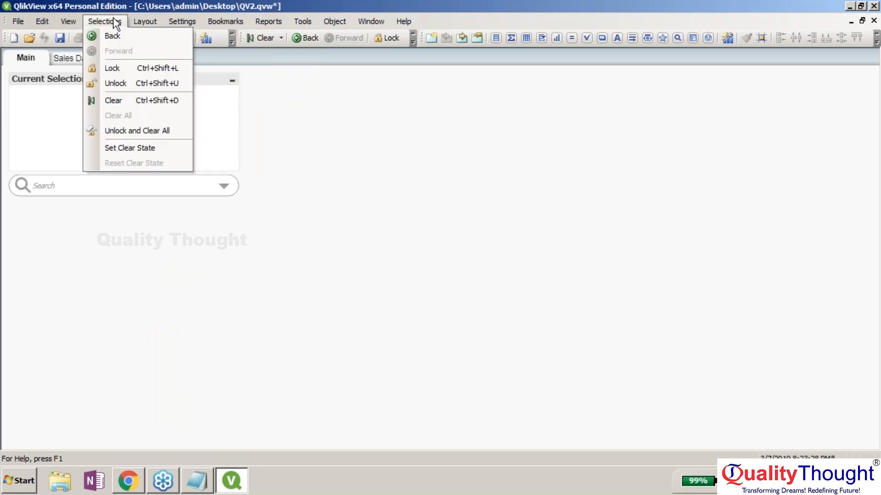
pyautogui.moveTo(69, 21)
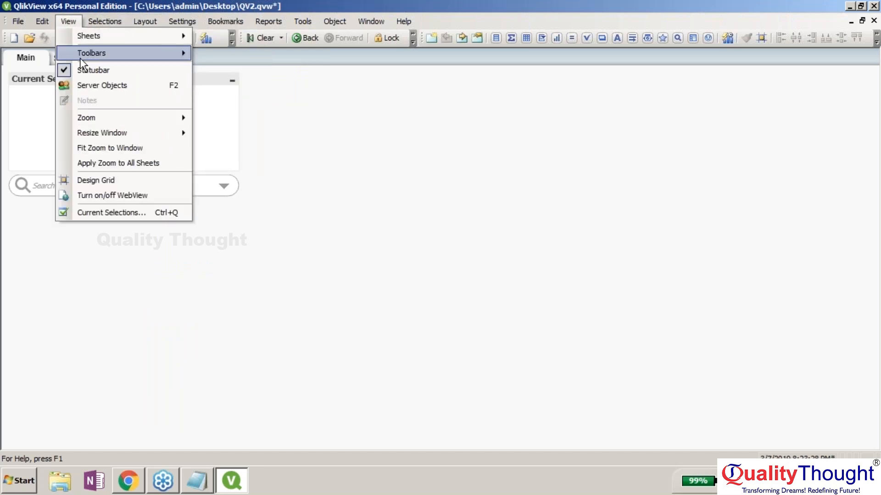
pyautogui.press('Escape')
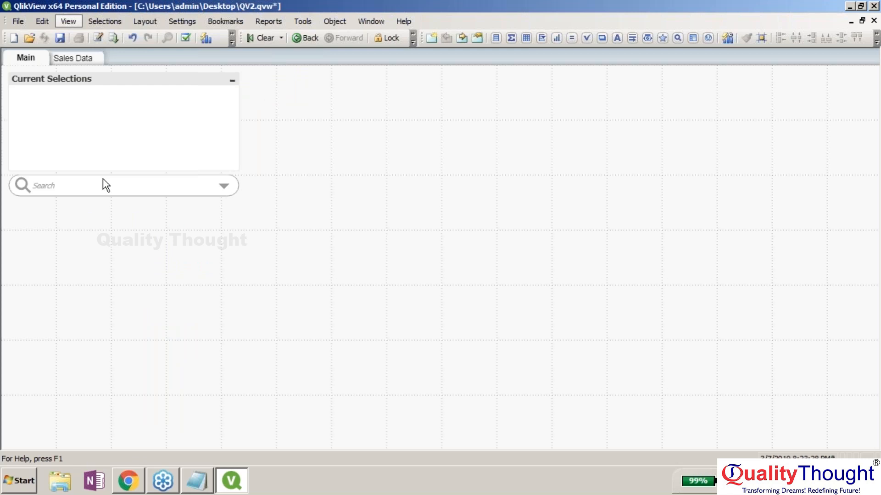
pyautogui.rightClick(384, 176)
pyautogui.moveTo(458, 214)
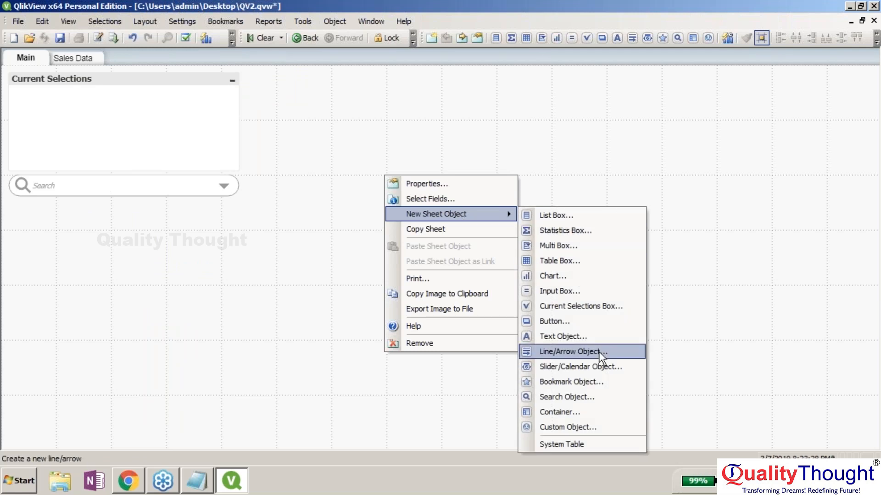
pyautogui.click(597, 367)
pyautogui.click(286, 77)
pyautogui.click(385, 76)
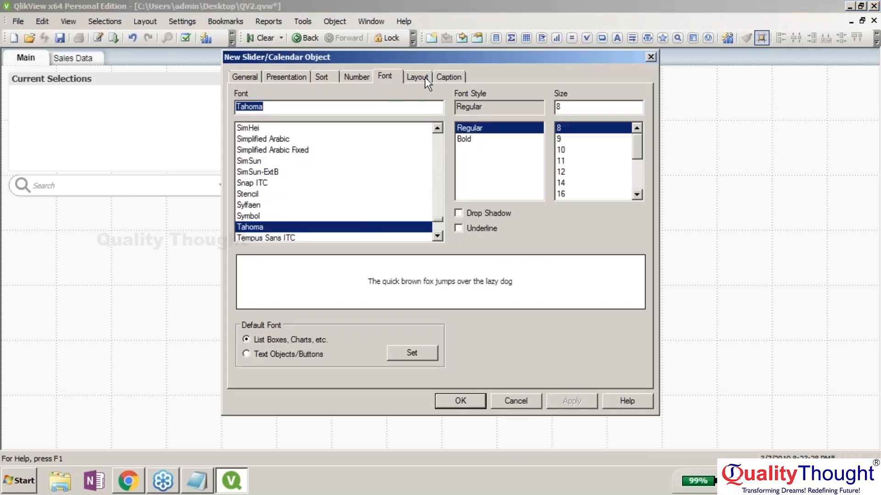
pyautogui.click(417, 76)
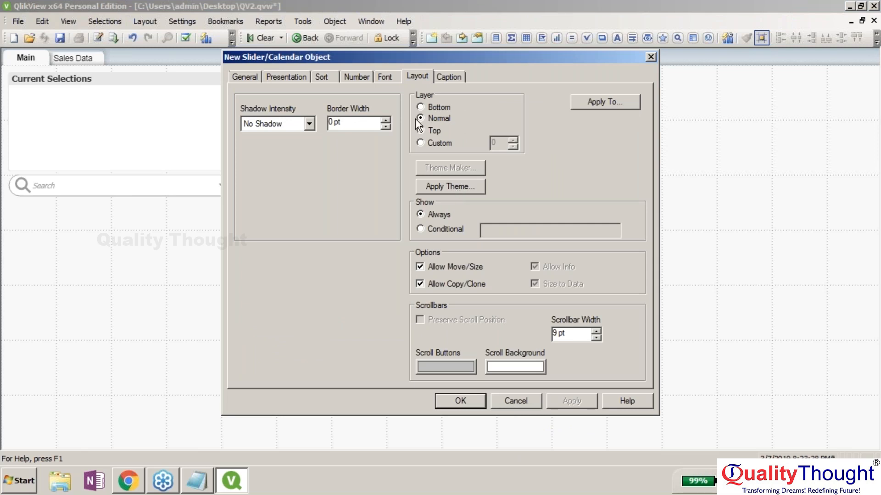
pyautogui.click(532, 401)
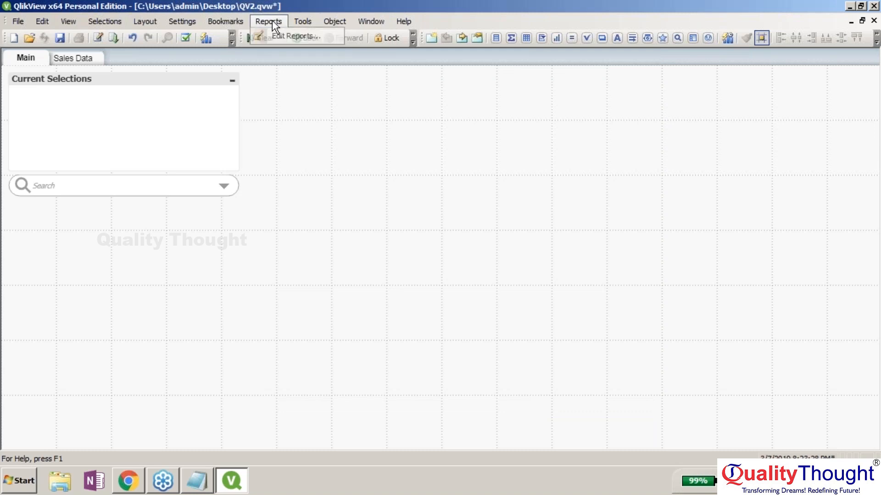
# - Look through the Tools, Object and Window menus
pyautogui.click(294, 22)
pyautogui.click(299, 21)
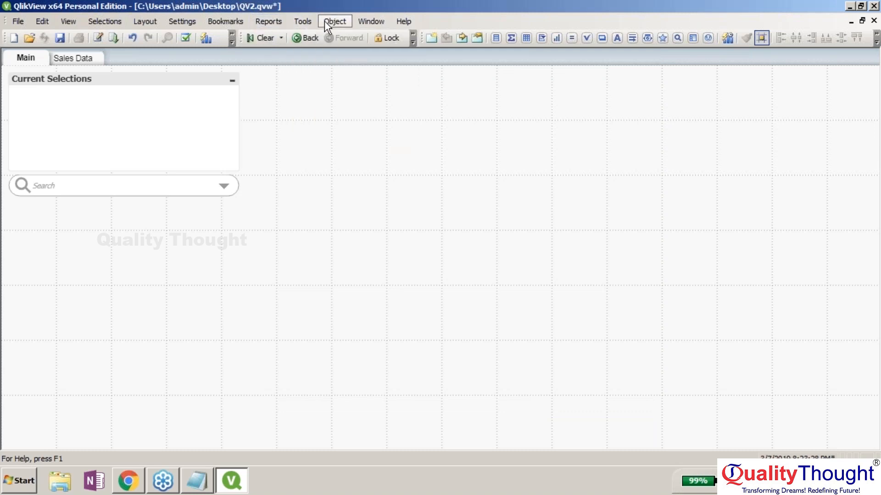
pyautogui.click(323, 21)
pyautogui.click(325, 22)
pyautogui.click(371, 21)
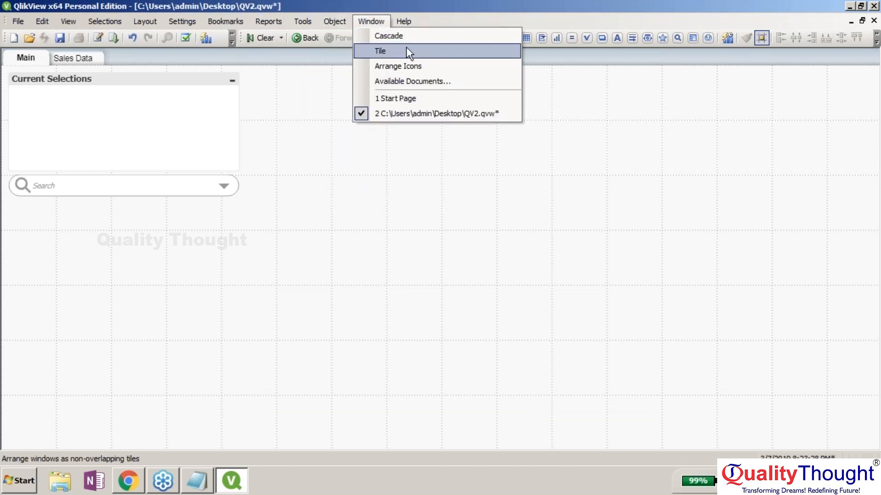
# - Open the Table Viewer from the File menu to see the Orders$ table and its fields
pyautogui.moveTo(253, 21)
pyautogui.moveTo(225, 21)
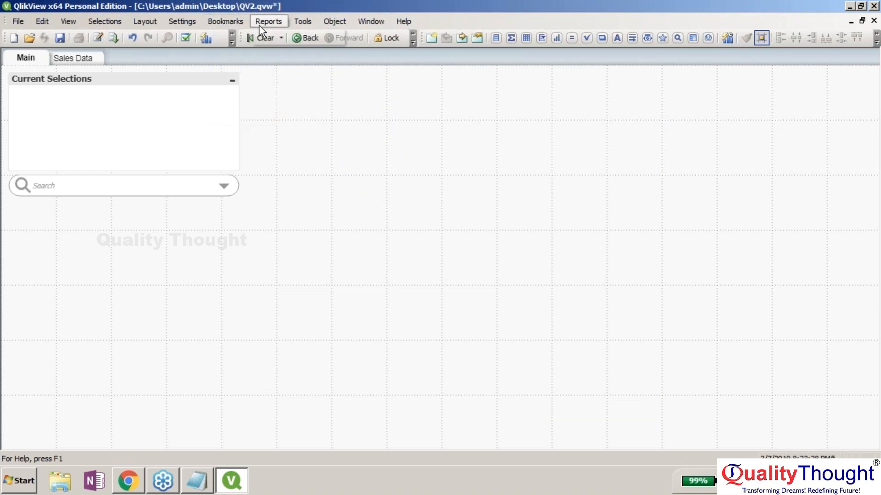
pyautogui.moveTo(172, 23)
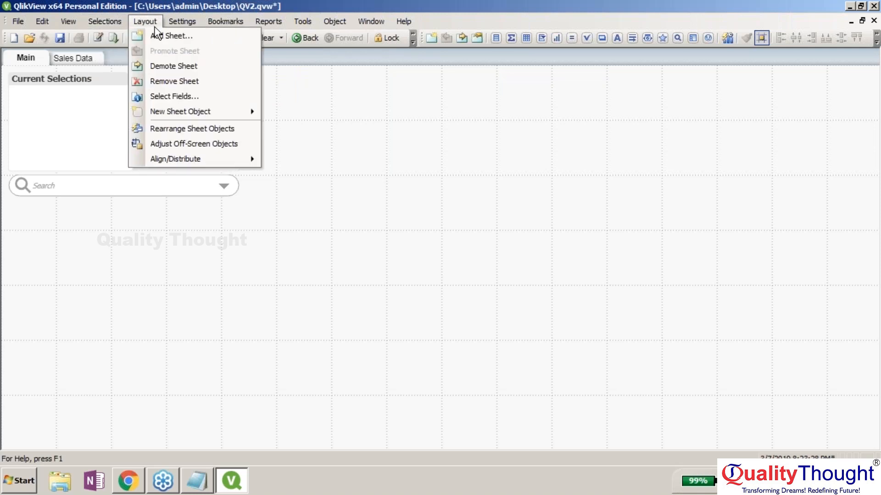
pyautogui.moveTo(197, 162)
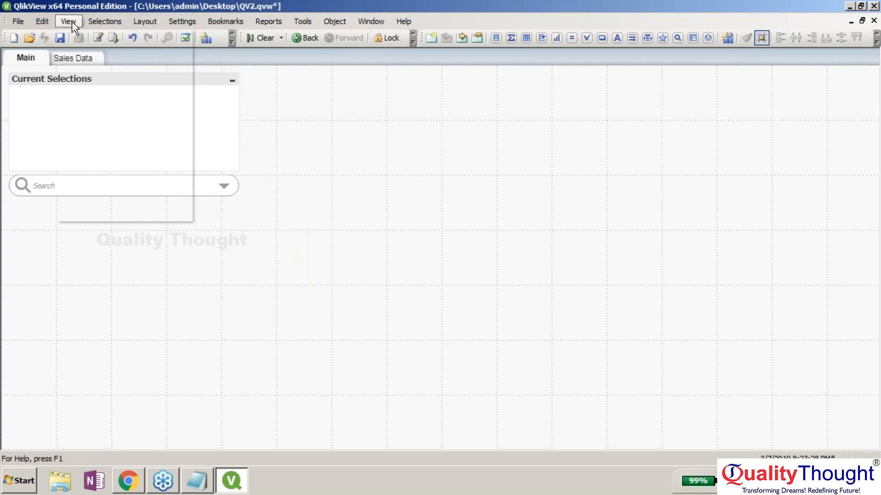
pyautogui.moveTo(21, 24)
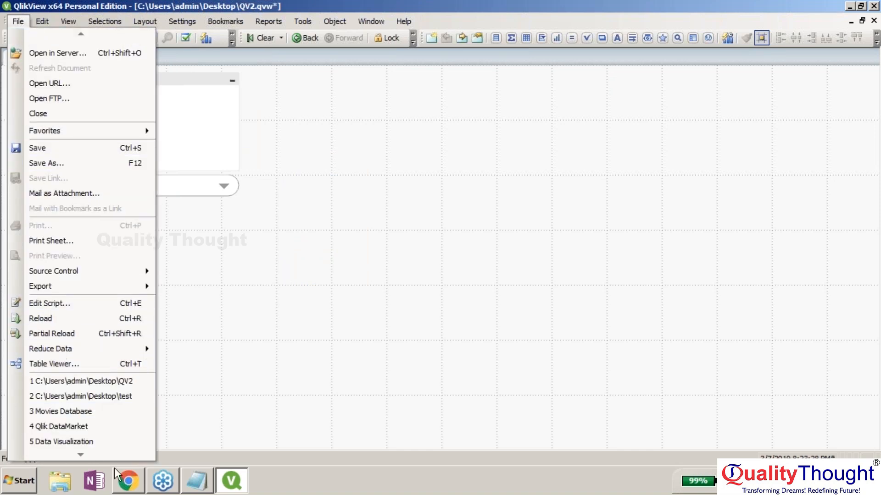
pyautogui.click(110, 350)
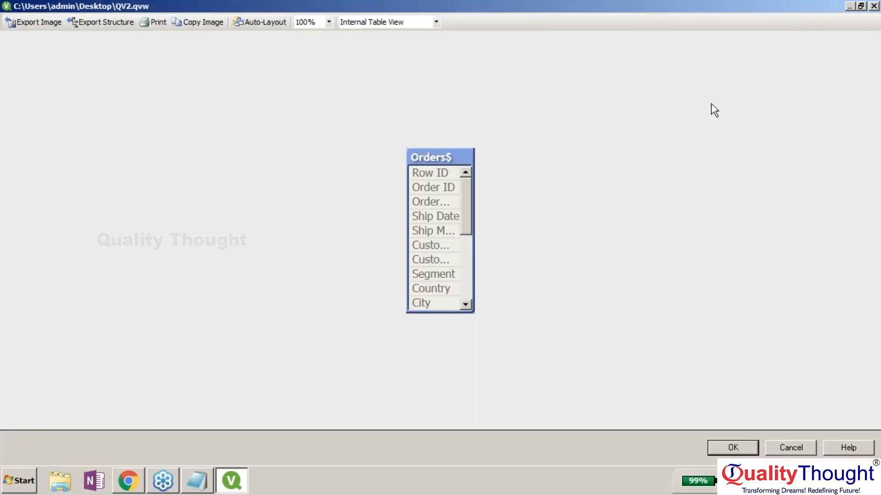
# - Cancel out of the Table Viewer to get back to the Main sheet
pyautogui.click(786, 451)
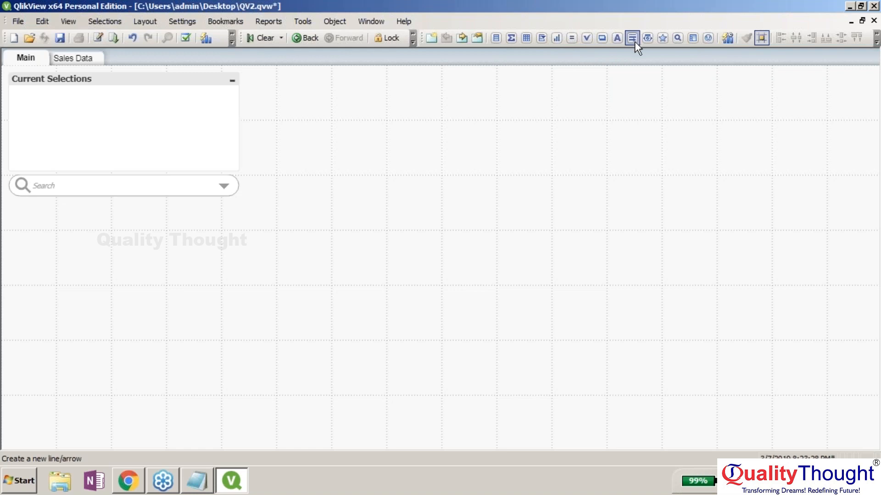
# - Give the Main sheet a slightly transparent white one-colour gradient background and apply it
pyautogui.rightClick(538, 105)
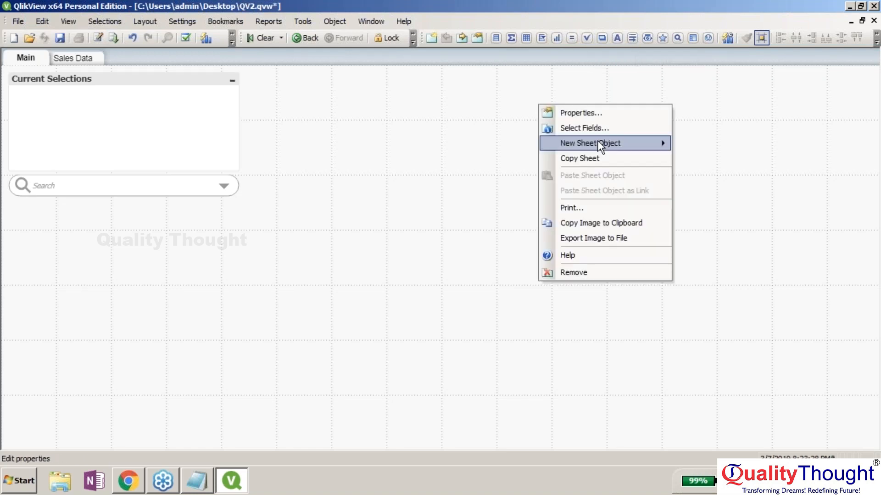
pyautogui.click(596, 111)
pyautogui.click(278, 224)
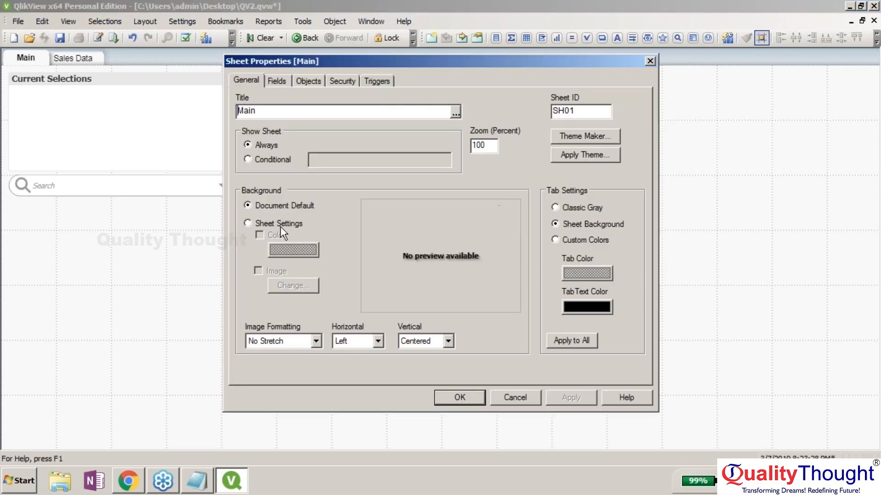
pyautogui.click(260, 235)
pyautogui.click(285, 251)
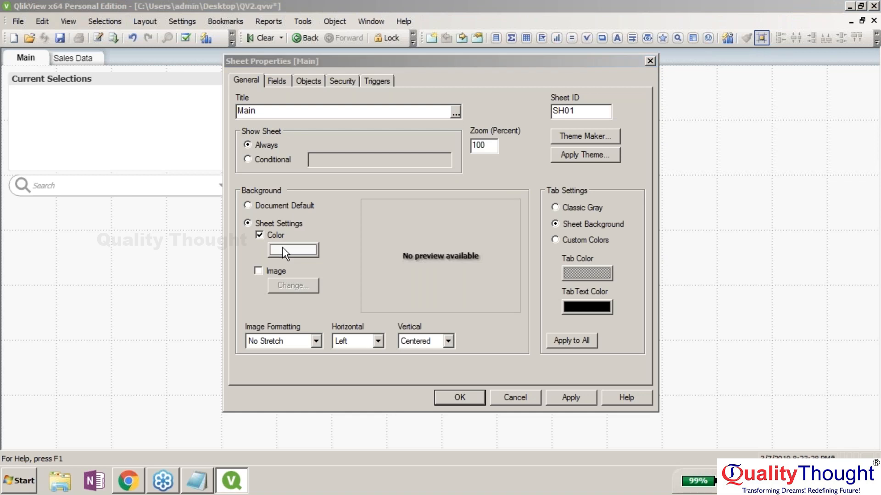
pyautogui.moveTo(465, 238); pyautogui.dragTo(458, 239)
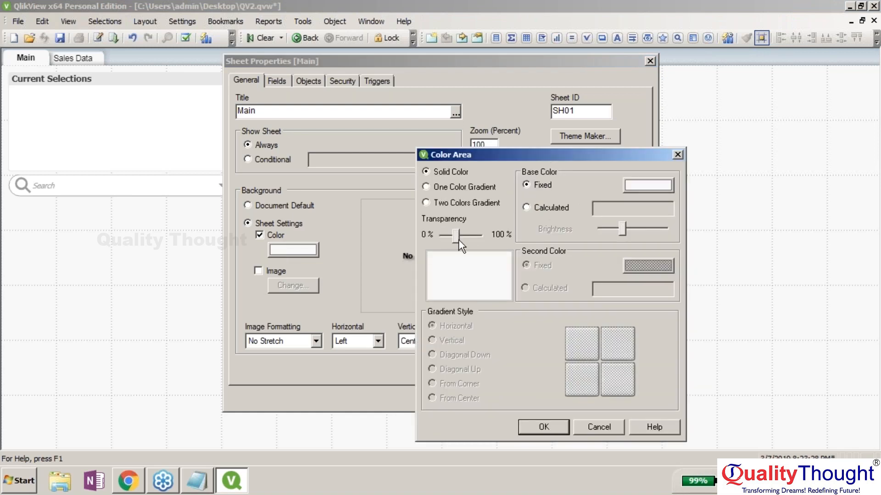
pyautogui.click(425, 187)
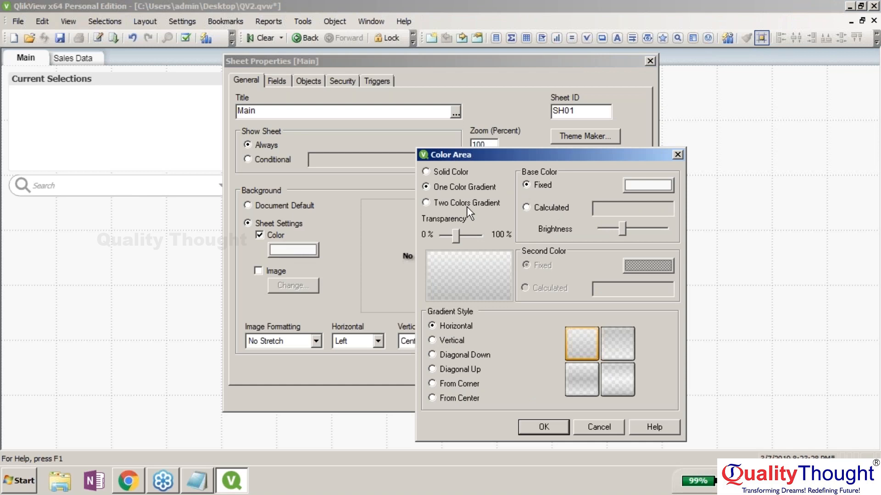
pyautogui.press('Return')
pyautogui.click(559, 397)
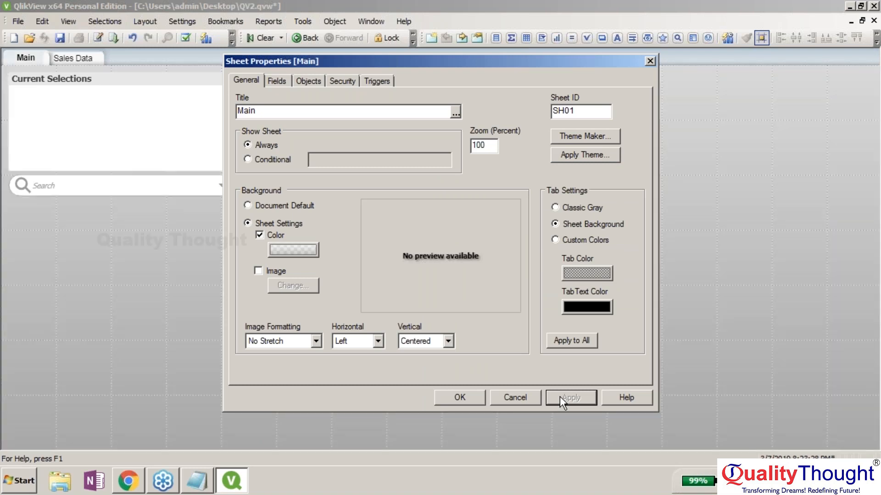
# - Enable a sheet background image and choose image10 from the Desktop's Infographics folder
pyautogui.click(258, 271)
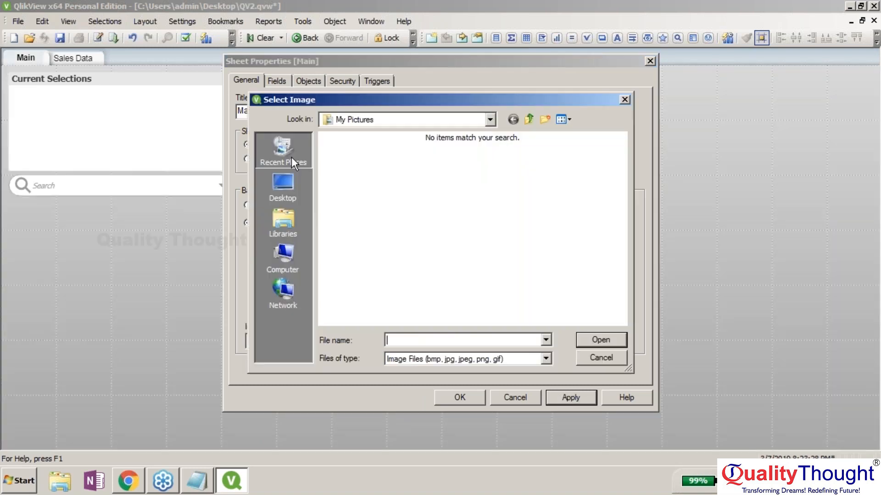
pyautogui.click(291, 178)
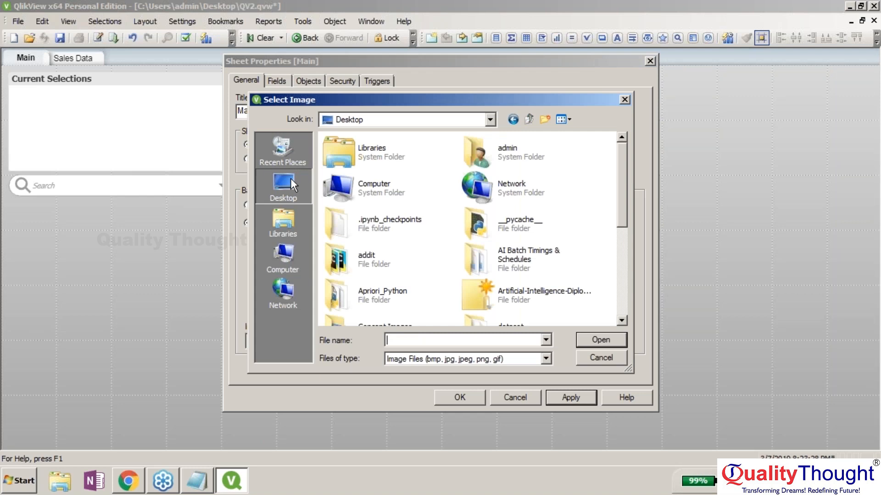
pyautogui.click(282, 149)
pyautogui.click(482, 120)
pyautogui.click(479, 122)
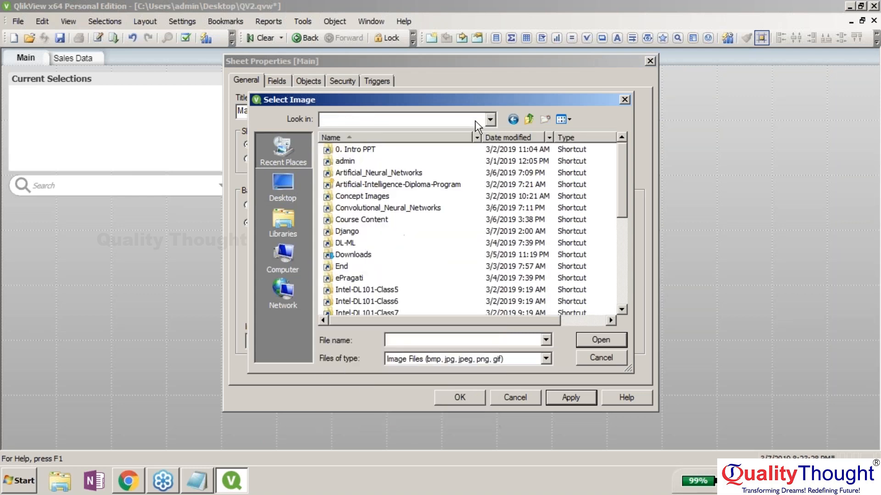
pyautogui.click(288, 184)
pyautogui.click(381, 186)
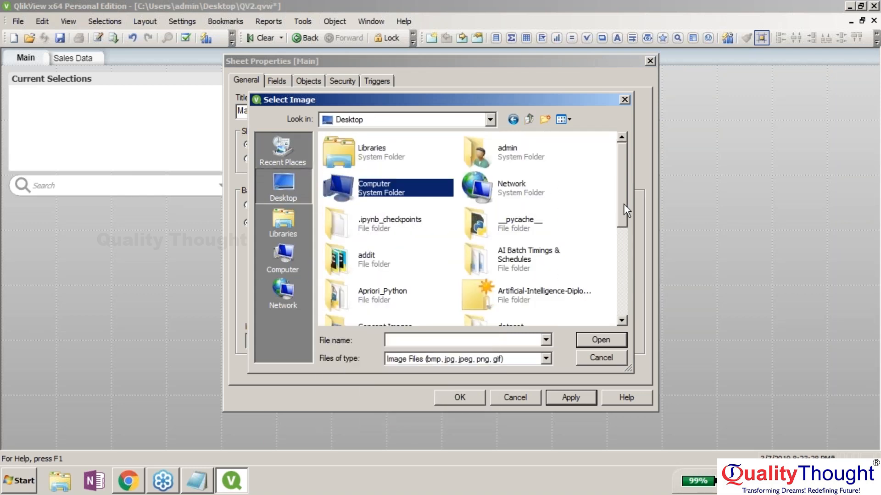
pyautogui.moveTo(624, 203); pyautogui.dragTo(619, 277)
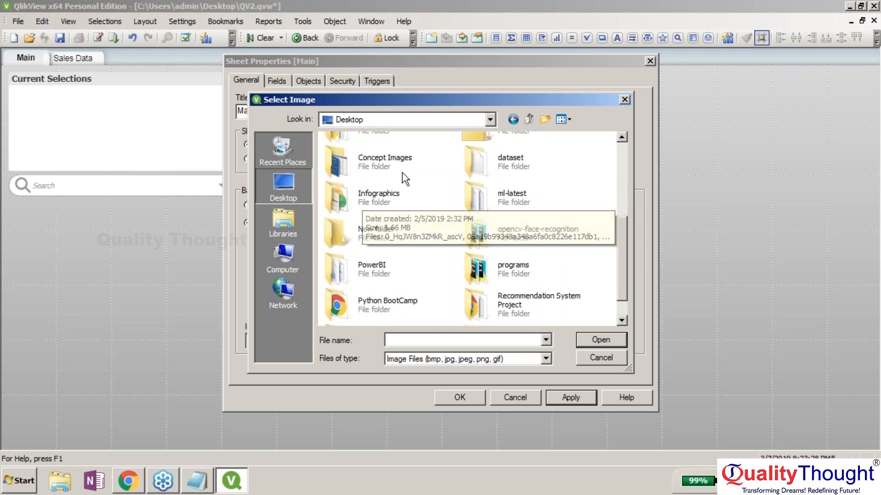
pyautogui.doubleClick(363, 199)
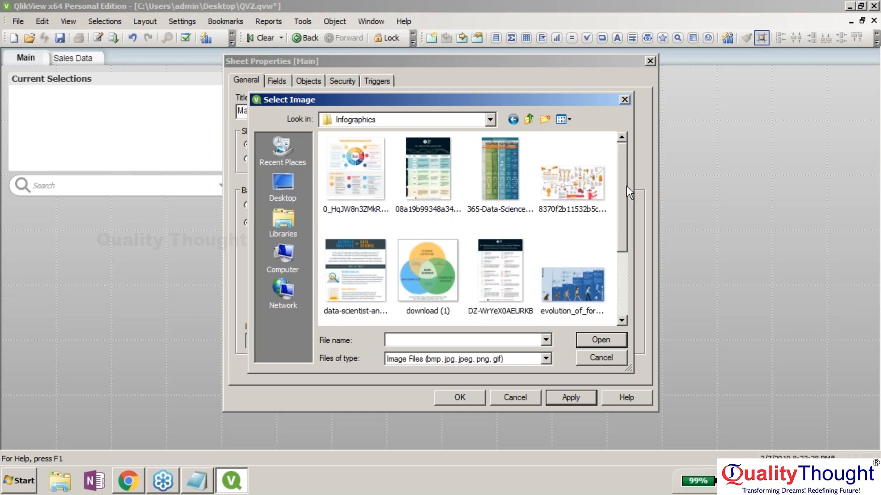
pyautogui.moveTo(626, 186); pyautogui.dragTo(621, 269)
pyautogui.click(426, 269)
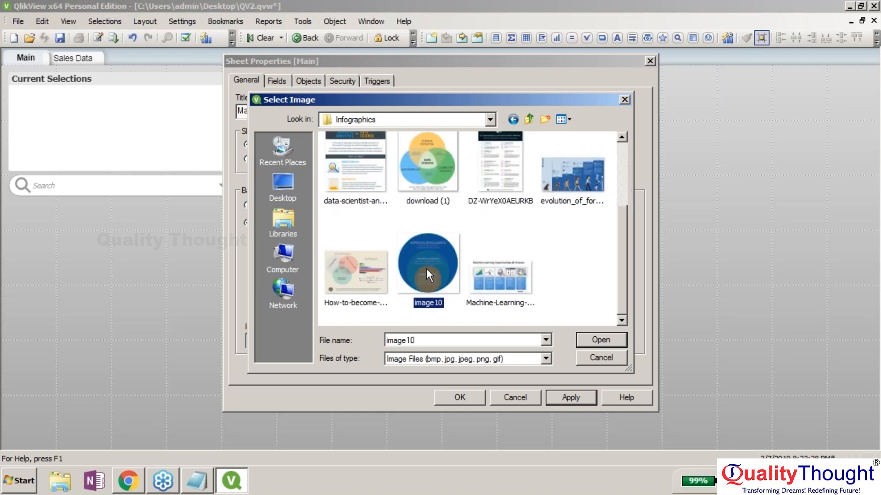
pyautogui.doubleClick(426, 268)
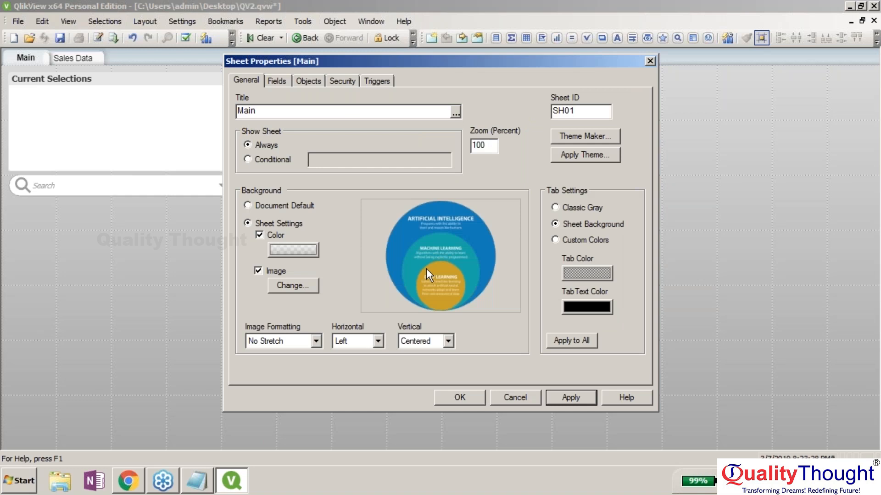
# - Confirm the background image and create a new button reading 'Welcome to our Sales Dashboard'
pyautogui.press('Return')
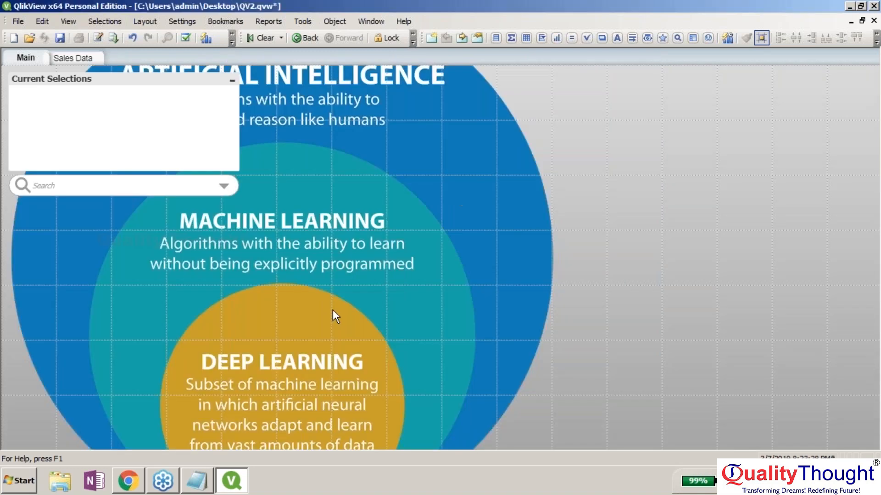
pyautogui.rightClick(391, 161)
pyautogui.moveTo(459, 199)
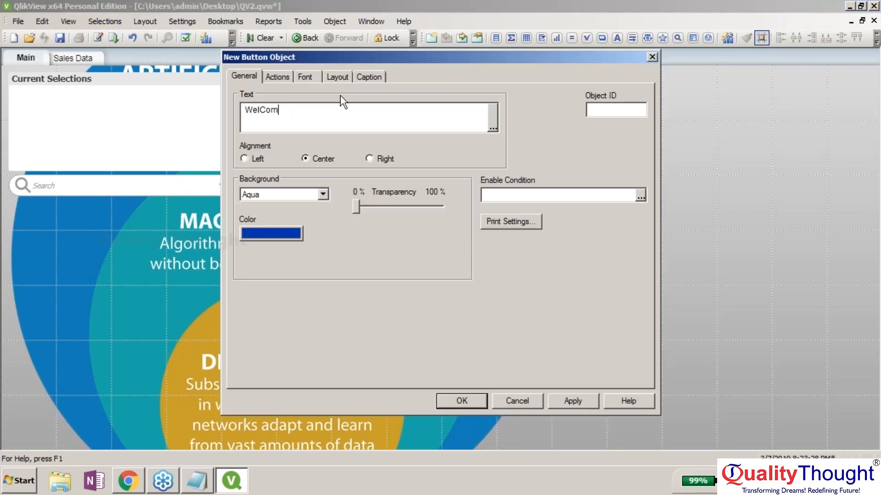
pyautogui.press('BackSpace')
pyautogui.press('BackSpace')
pyautogui.press('BackSpace')
pyautogui.write('come to our Sales Dashboard')
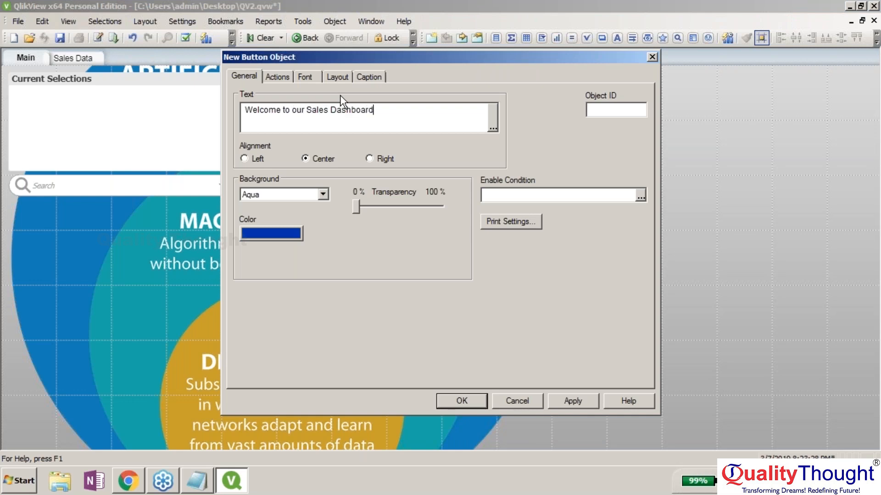
# - Give the button a Plain dark blue background
pyautogui.click(284, 194)
pyautogui.click(303, 216)
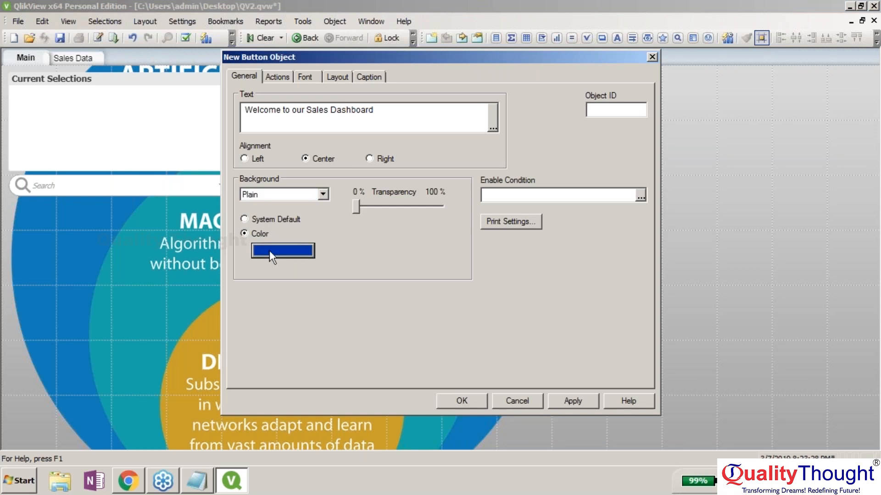
pyautogui.click(269, 250)
pyautogui.click(649, 181)
pyautogui.click(482, 252)
pyautogui.moveTo(697, 300)
pyautogui.mouseDown()
pyautogui.moveTo(694, 256)
pyautogui.moveTo(693, 301)
pyautogui.mouseUp()
pyautogui.click(431, 392)
pyautogui.click(544, 426)
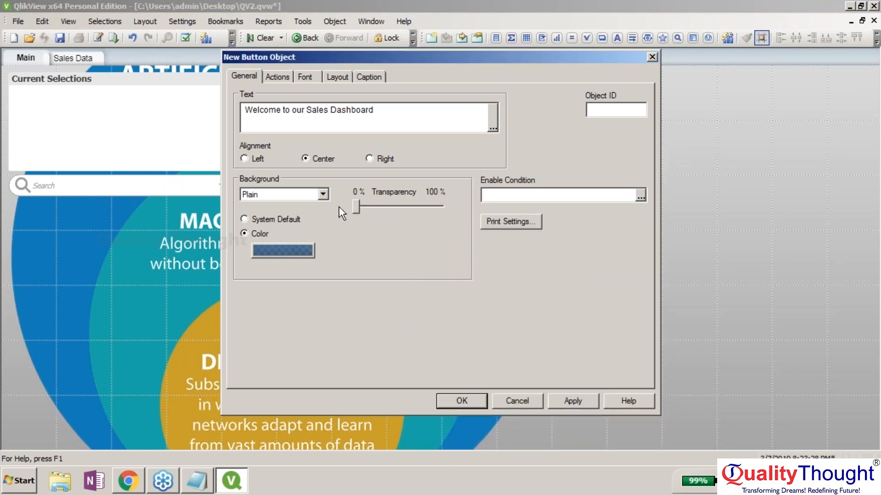
# - Set the button text to bold 24-point with a drop shadow, saved as the buttons' default font
pyautogui.click(305, 77)
pyautogui.click(628, 192)
pyautogui.scroll(-2, 626, 184)
pyautogui.click(593, 173)
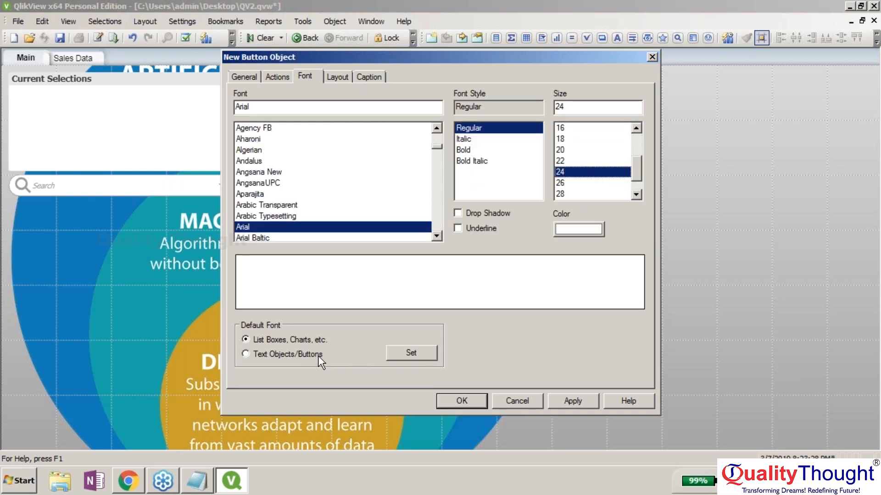
pyautogui.click(572, 401)
pyautogui.moveTo(554, 60); pyautogui.dragTo(371, 76)
pyautogui.click(275, 229)
pyautogui.click(78, 370)
pyautogui.click(226, 367)
pyautogui.click(280, 165)
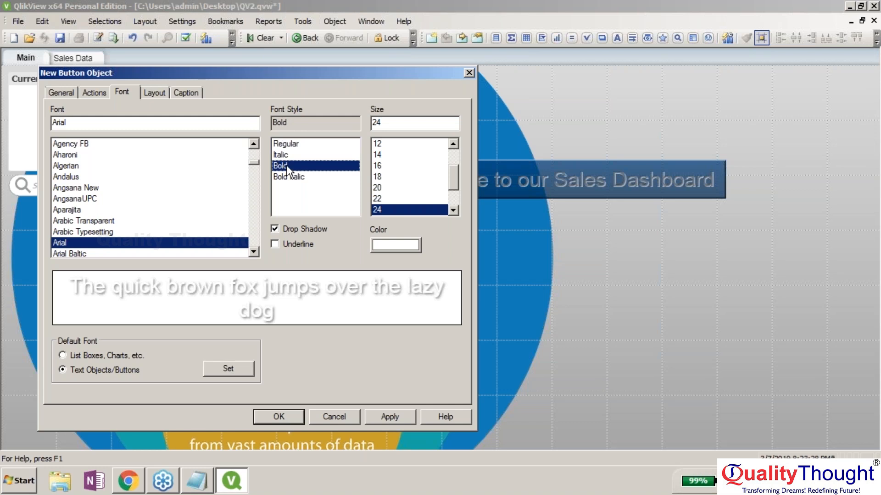
pyautogui.click(386, 417)
# - Make the button text yellow
pyautogui.click(395, 246)
pyautogui.click(648, 186)
pyautogui.click(431, 222)
pyautogui.click(432, 393)
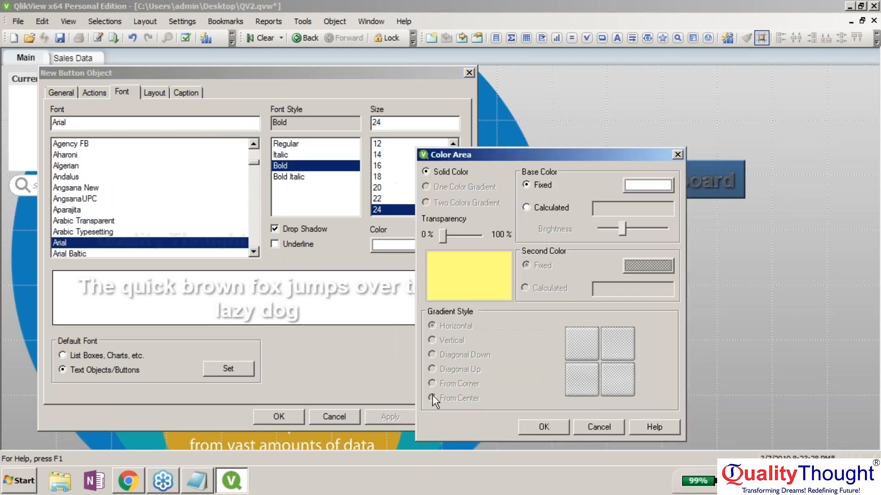
pyautogui.click(543, 426)
pyautogui.click(390, 416)
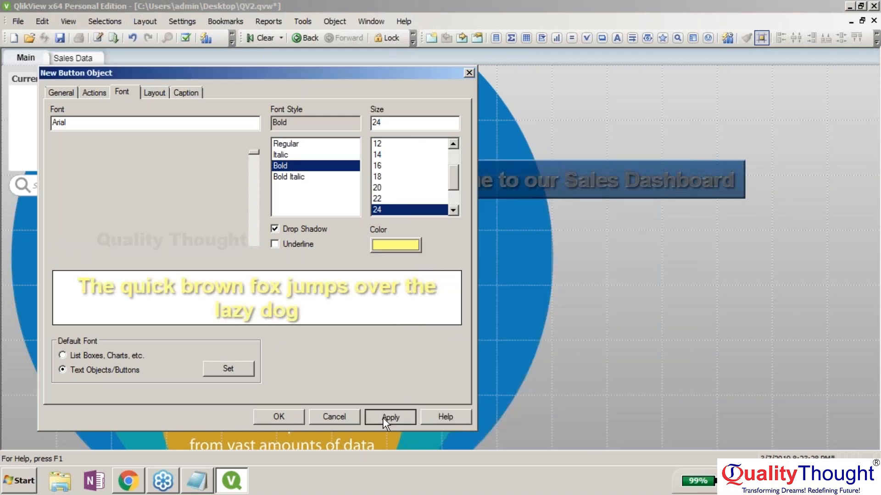
# - Finish the button and move it to the sheet's top right
pyautogui.click(280, 412)
pyautogui.moveTo(519, 173); pyautogui.dragTo(633, 87)
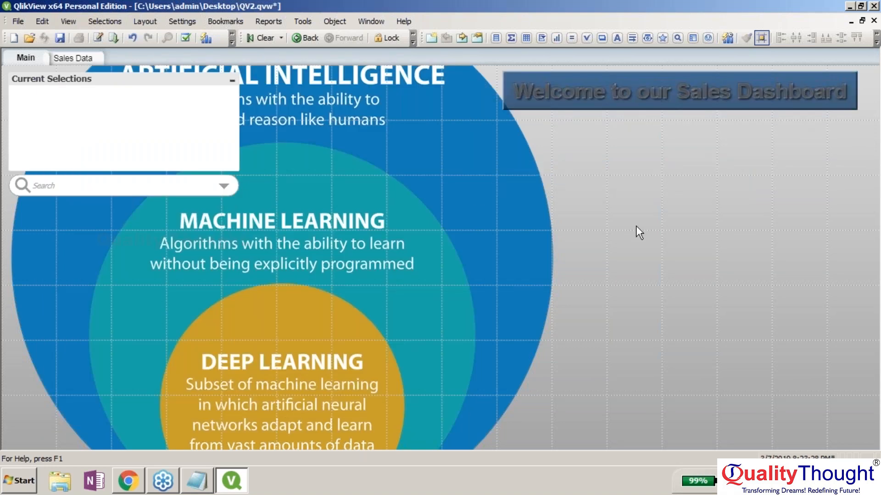
pyautogui.hotkey('alt', 'Return')
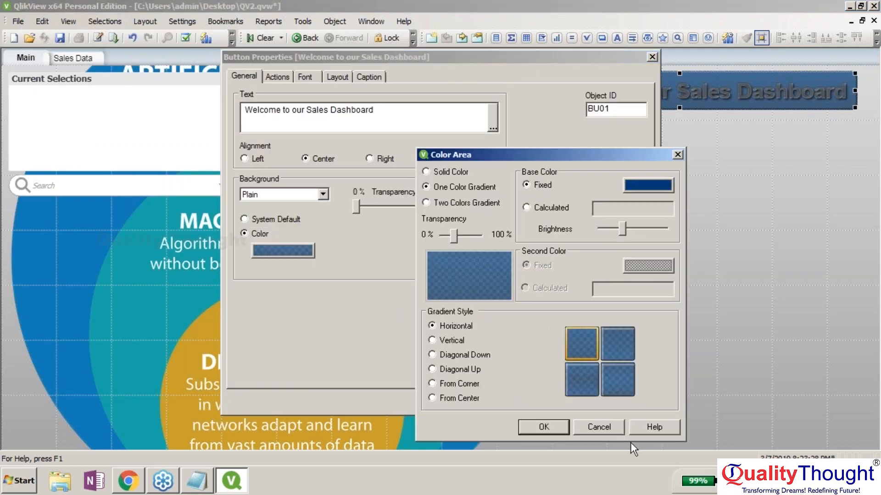
# - Remove the drop shadow from the welcome button's text
pyautogui.click(600, 422)
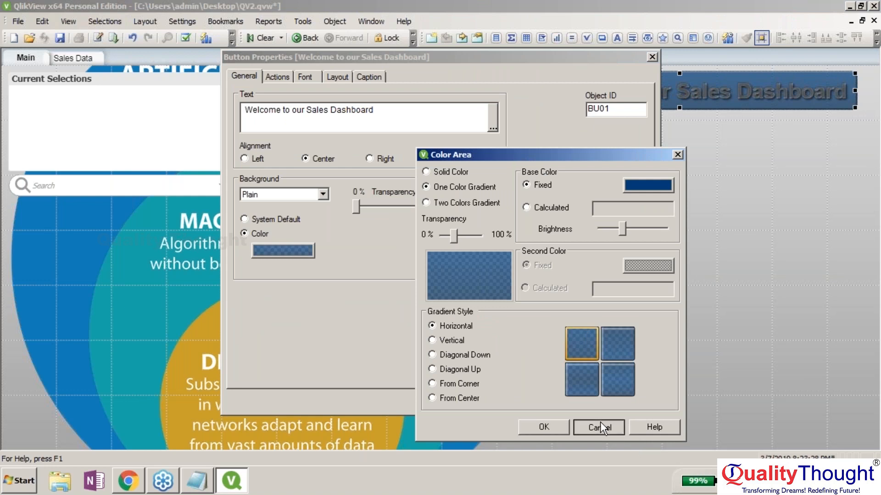
pyautogui.moveTo(605, 52); pyautogui.dragTo(407, 113)
pyautogui.click(111, 131)
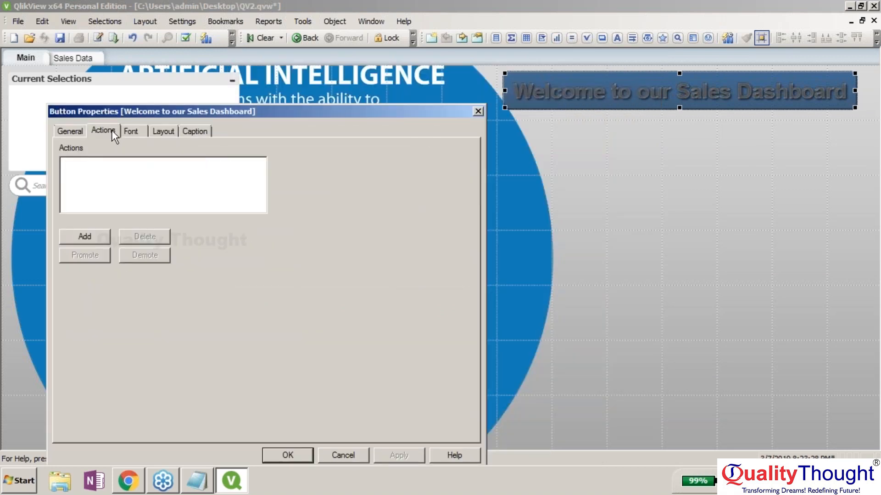
pyautogui.click(131, 131)
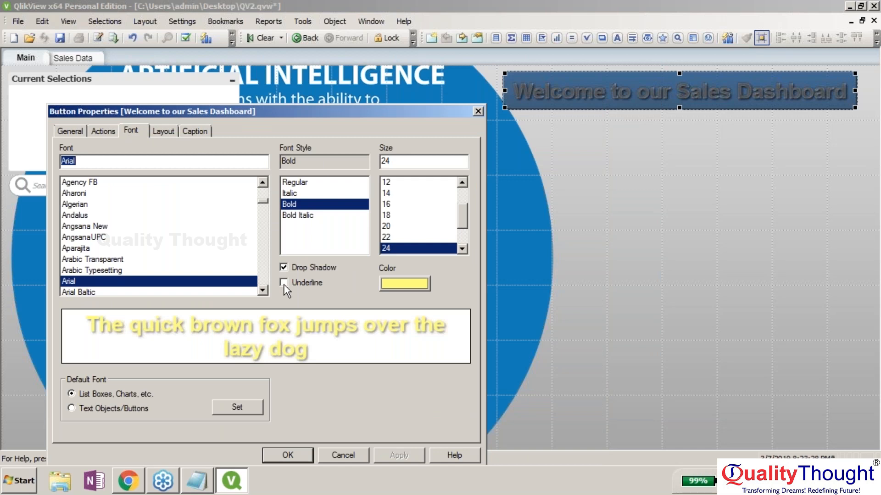
pyautogui.click(284, 267)
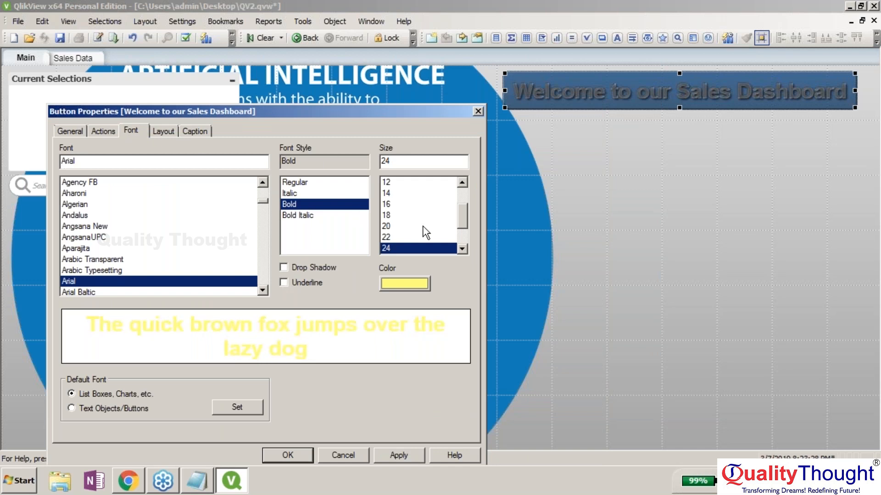
# - Make the button's yellow text slightly transparent and apply it
pyautogui.click(389, 282)
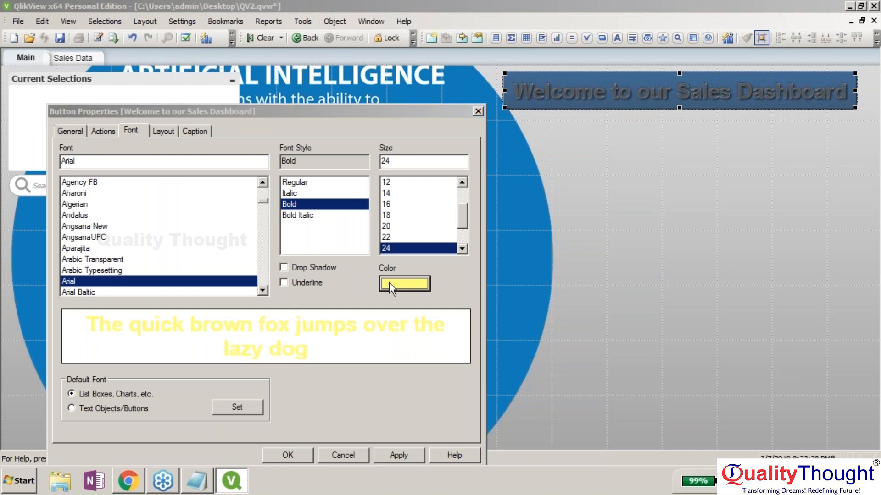
pyautogui.click(534, 207)
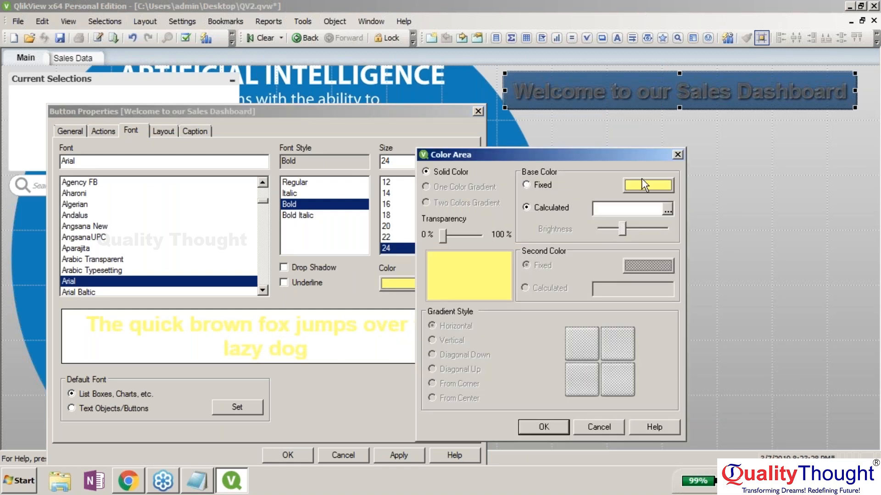
pyautogui.click(526, 186)
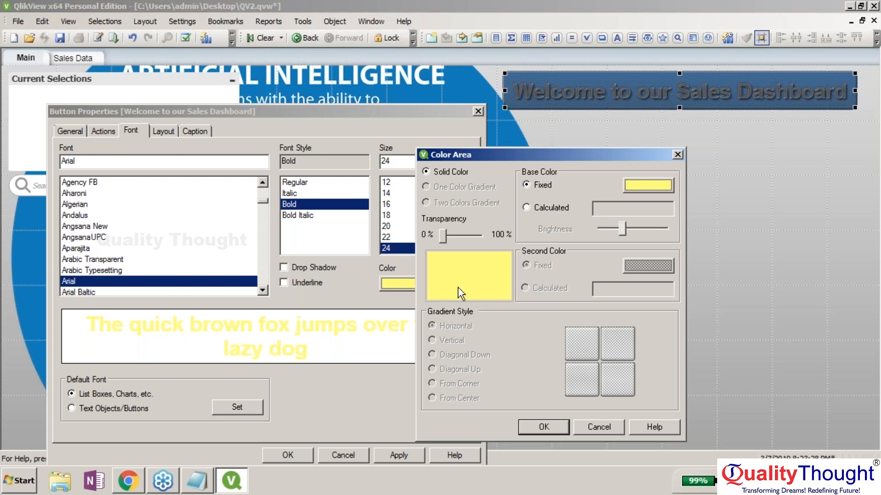
pyautogui.moveTo(457, 238); pyautogui.dragTo(461, 237)
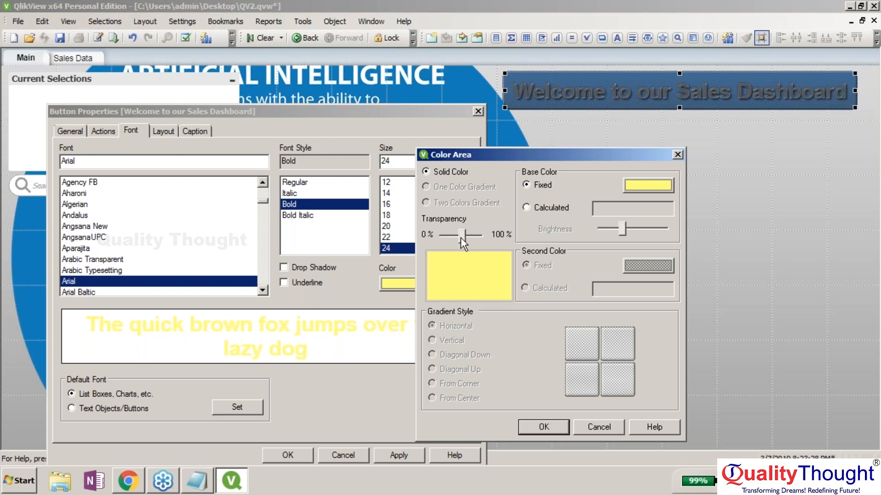
pyautogui.click(550, 431)
pyautogui.click(388, 457)
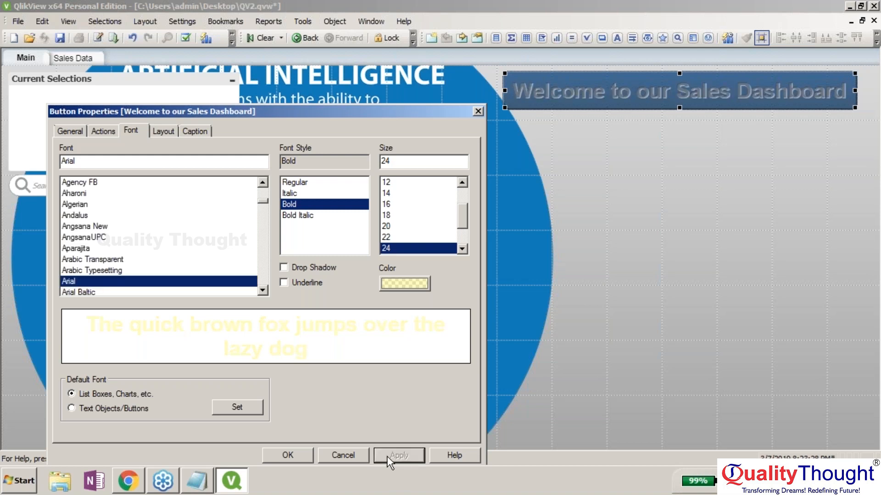
# - Switch the button text to the Aharoni font with a drop shadow and apply it
pyautogui.press('pageup')
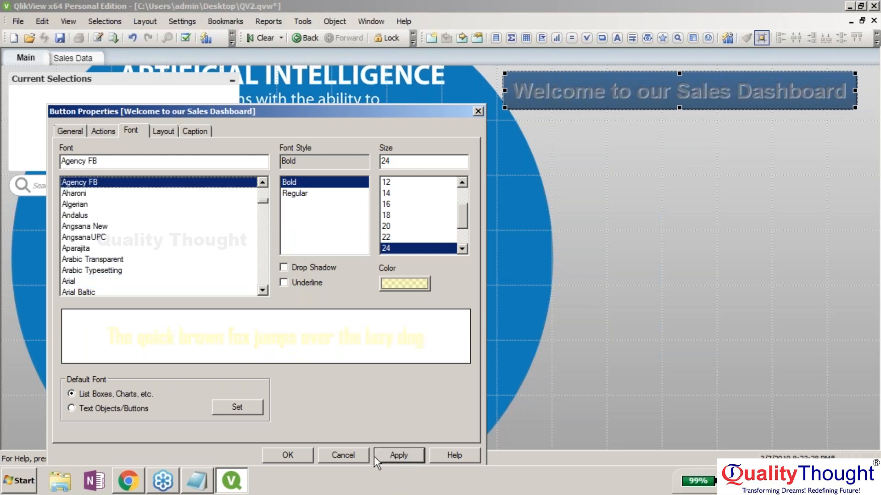
pyautogui.click(374, 456)
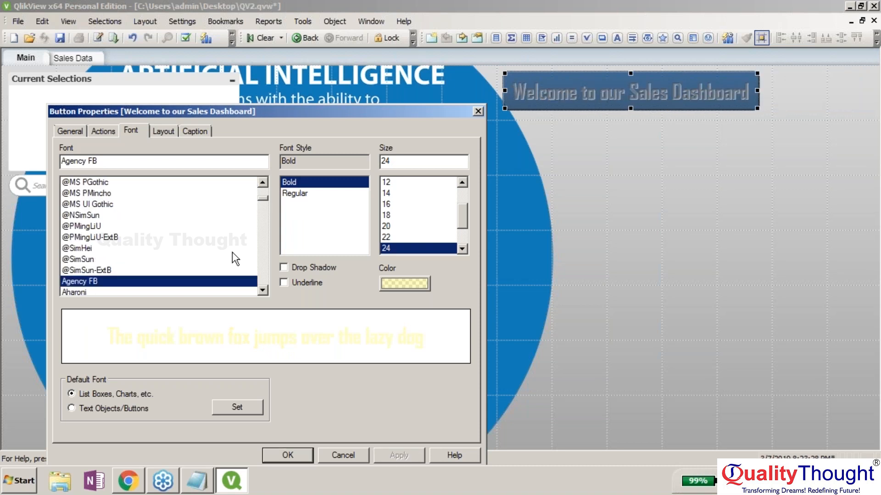
pyautogui.press('Down')
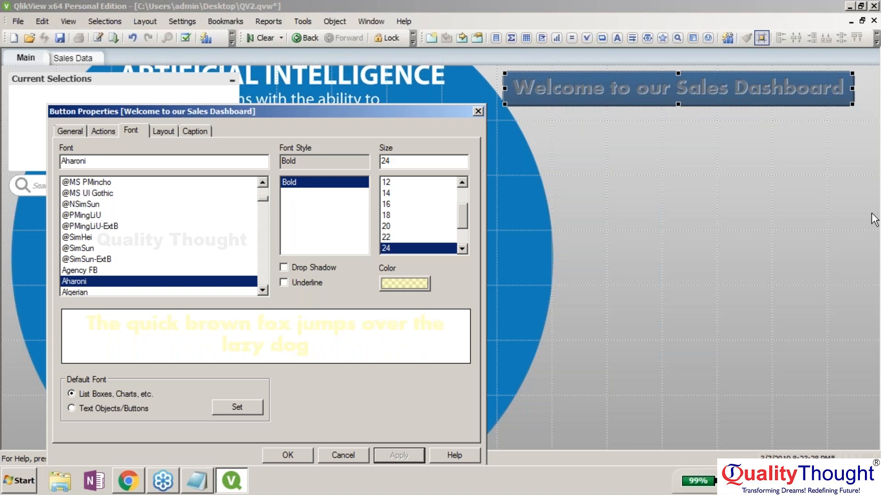
pyautogui.click(872, 214)
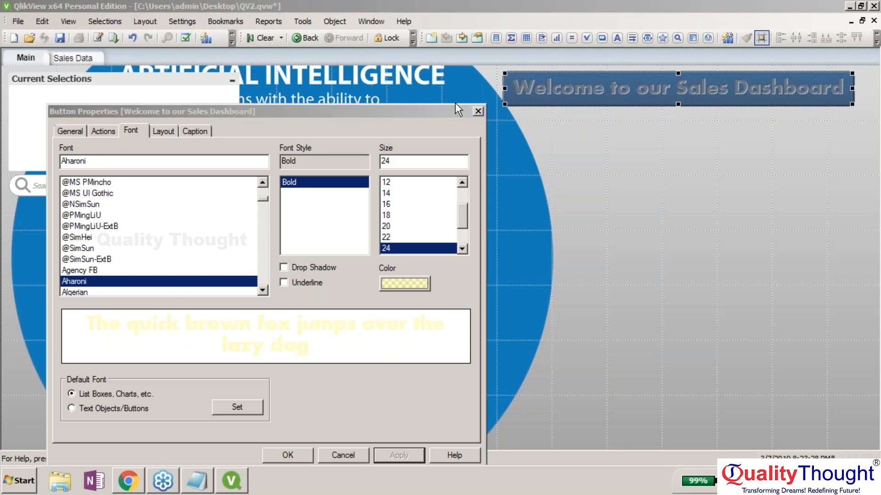
pyautogui.click(318, 271)
pyautogui.click(381, 454)
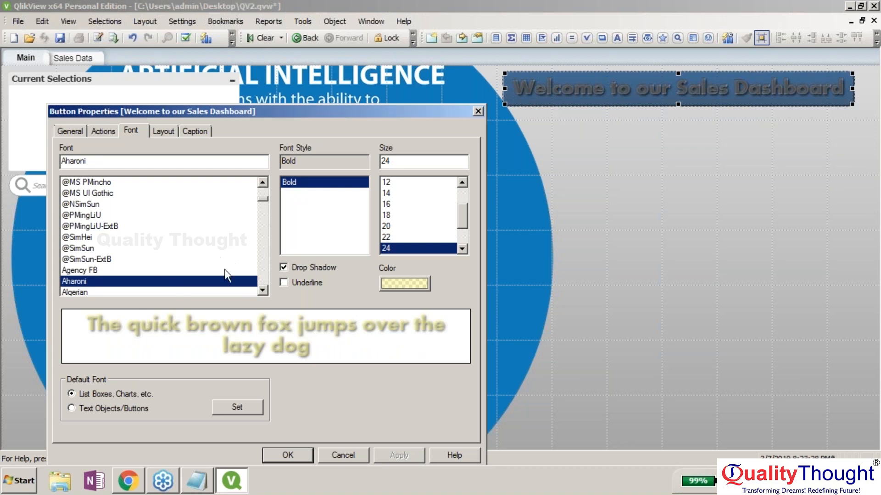
# - Make Aharoni the default button font, close the dialog, and nudge the button right and down
pyautogui.click(109, 410)
pyautogui.click(252, 405)
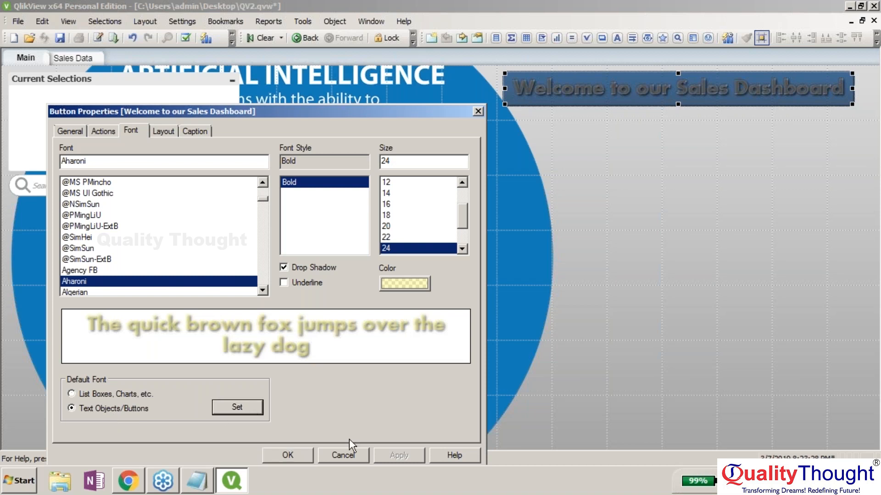
pyautogui.click(296, 452)
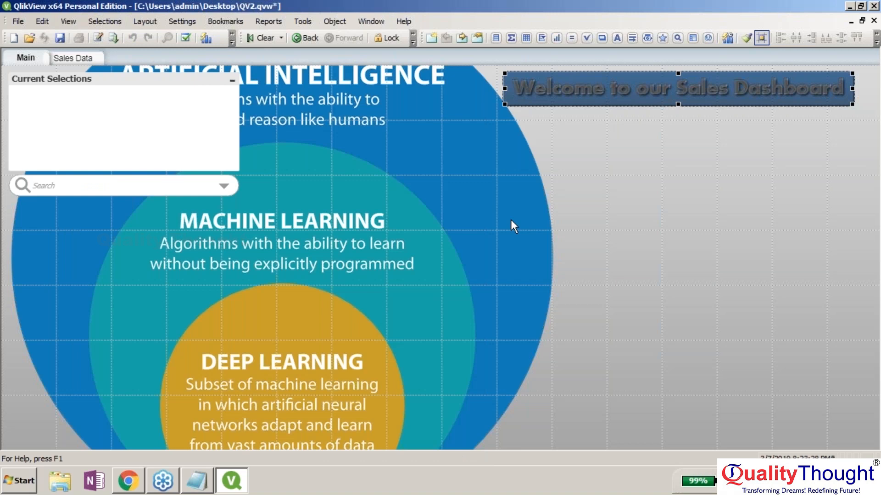
pyautogui.moveTo(707, 88); pyautogui.dragTo(723, 110)
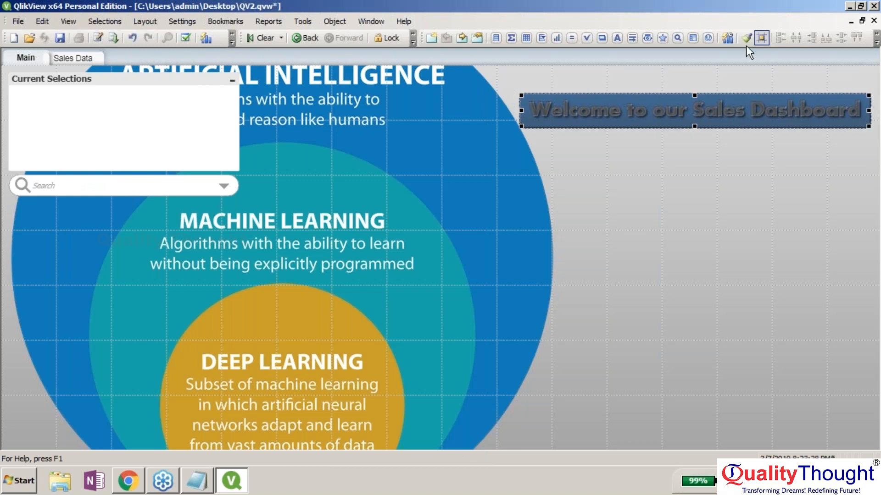